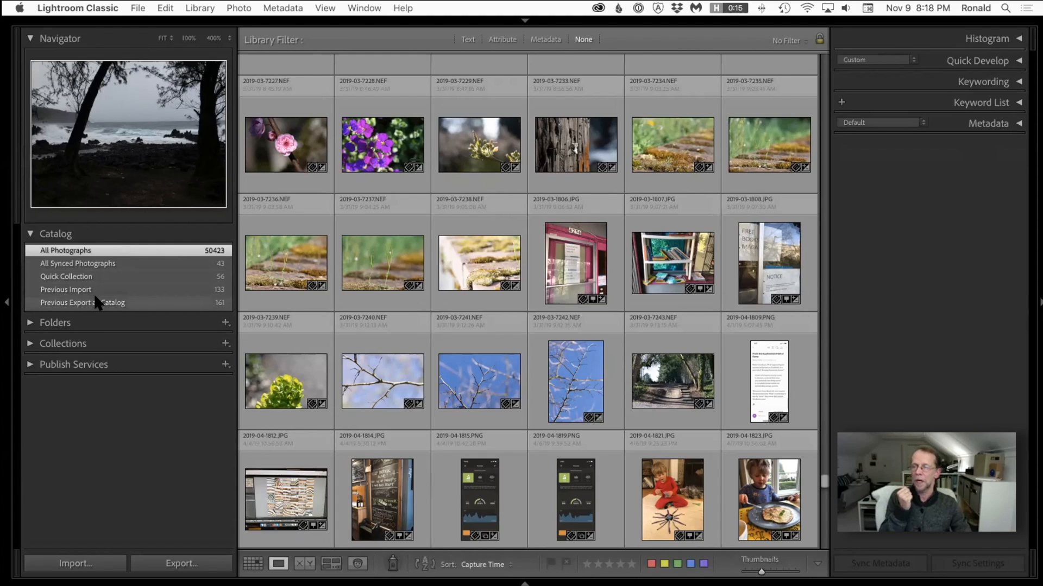
Collapse the Catalog section and open Folders with only the first-level subfolders of Pictures showing, keeping 00 Master closed
{"action": "left_click", "coordinate": [30, 235]}
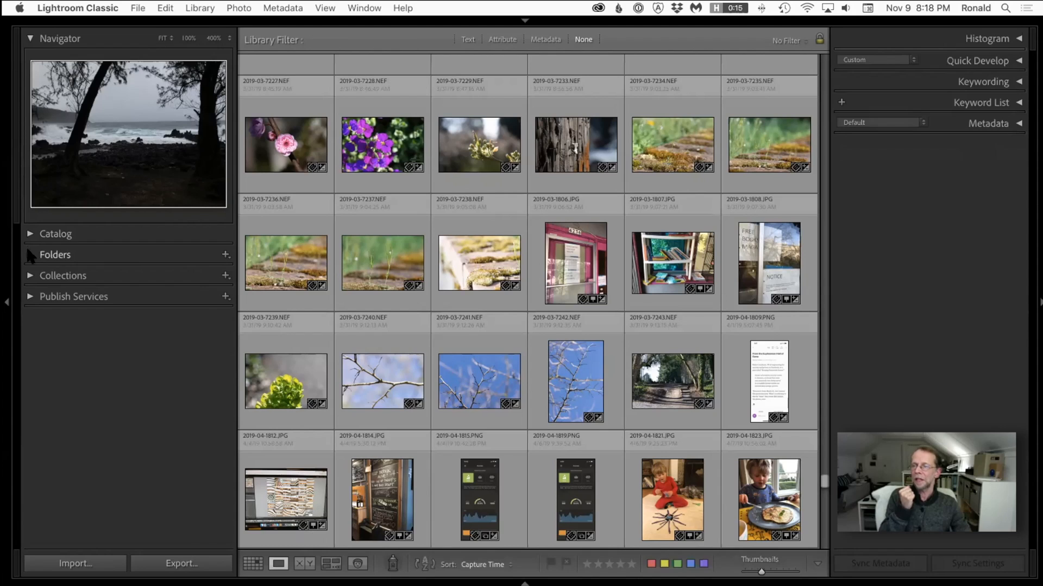
{"action": "left_click", "coordinate": [29, 254]}
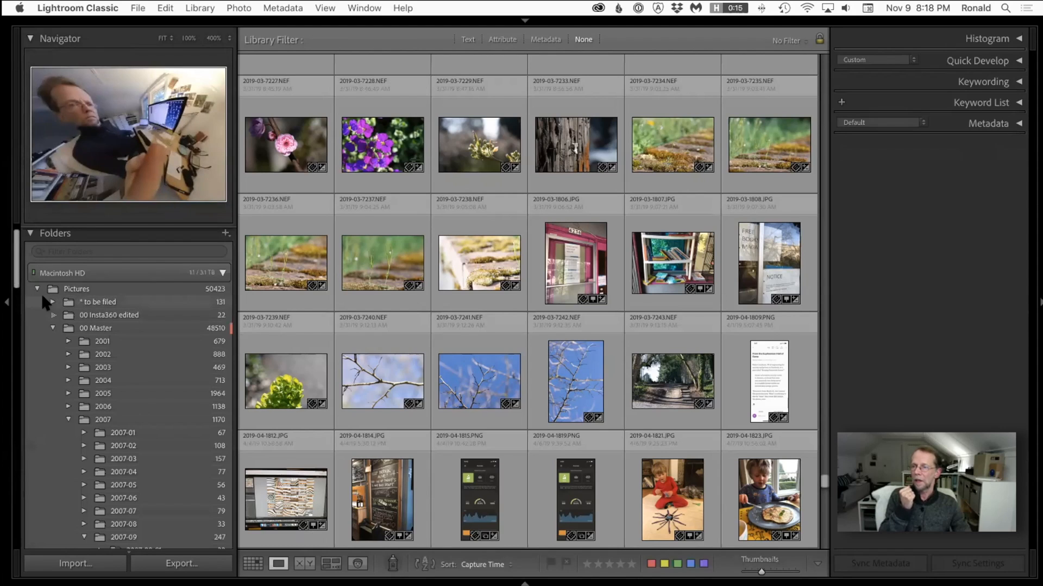
{"action": "left_click", "coordinate": [48, 321]}
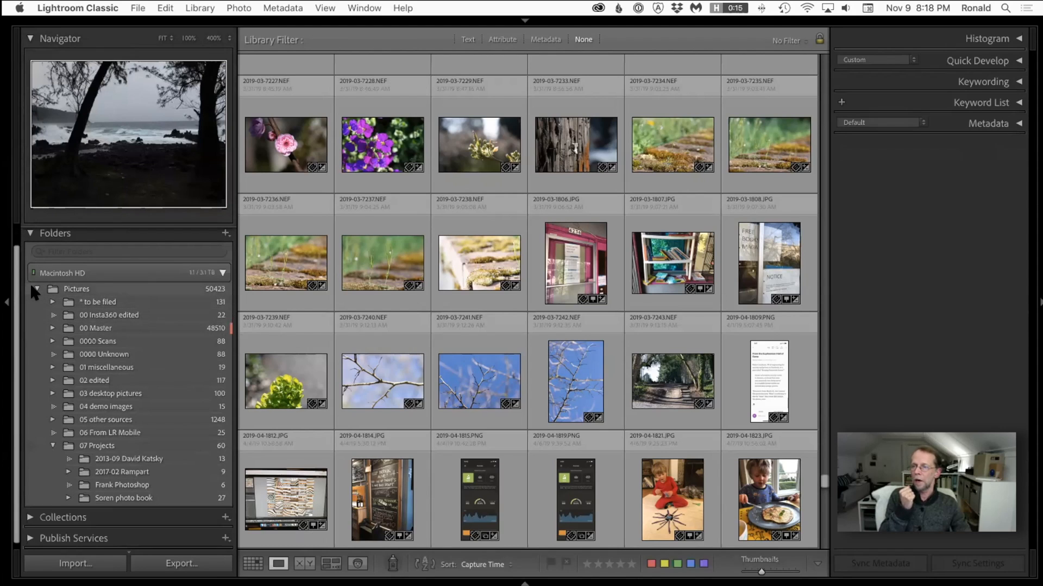
{"action": "left_click", "coordinate": [36, 288]}
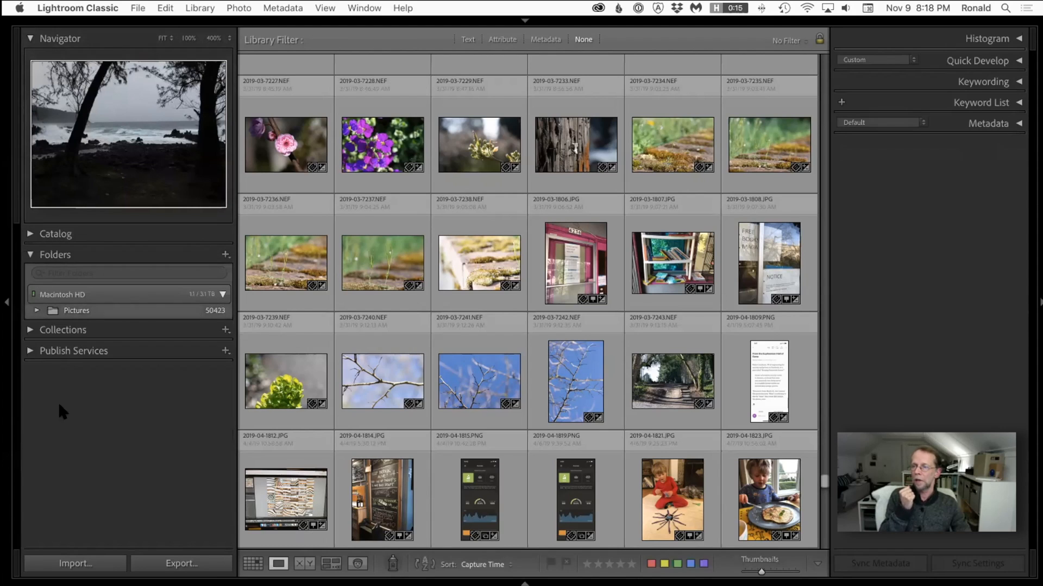
{"action": "left_click", "coordinate": [35, 311]}
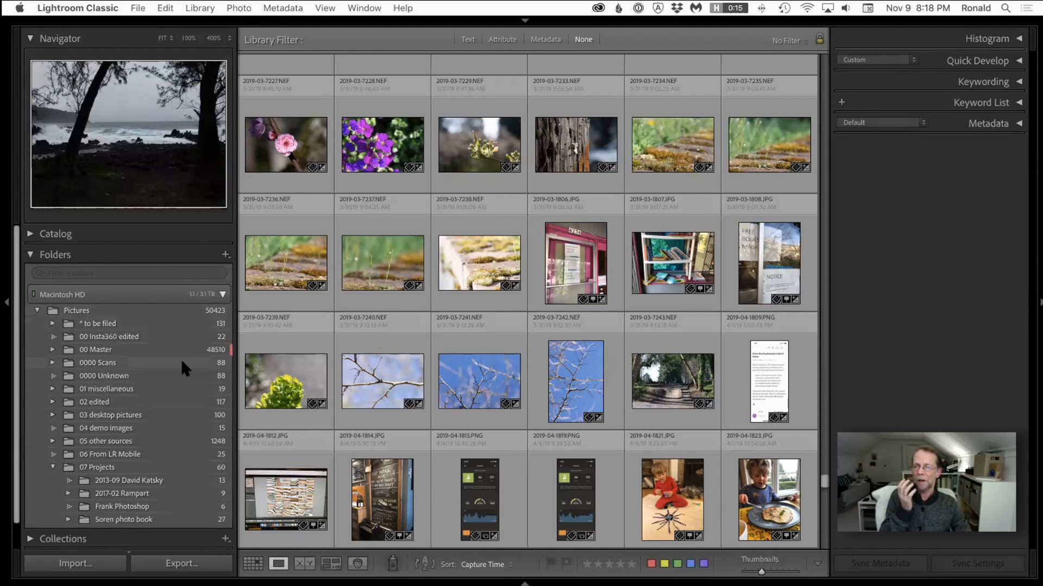
{"action": "scroll", "coordinate": [182, 362], "scroll_direction": "down", "scroll_amount": 1}
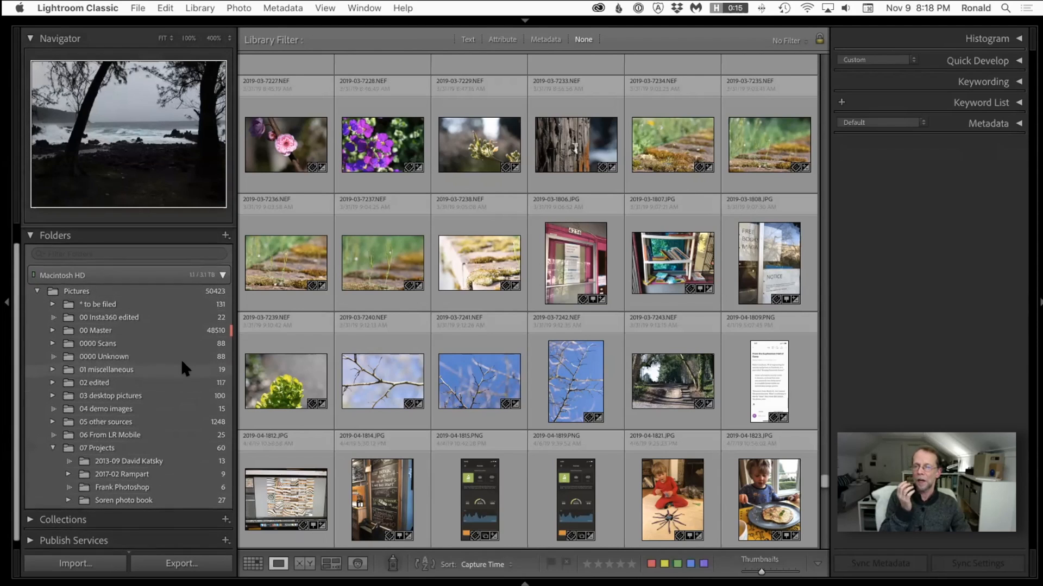
Expand the 00 Master folder and collapse its 2007 and 2008 year folders
{"action": "left_click", "coordinate": [48, 325]}
{"action": "left_click", "coordinate": [63, 421]}
{"action": "left_click", "coordinate": [62, 433]}
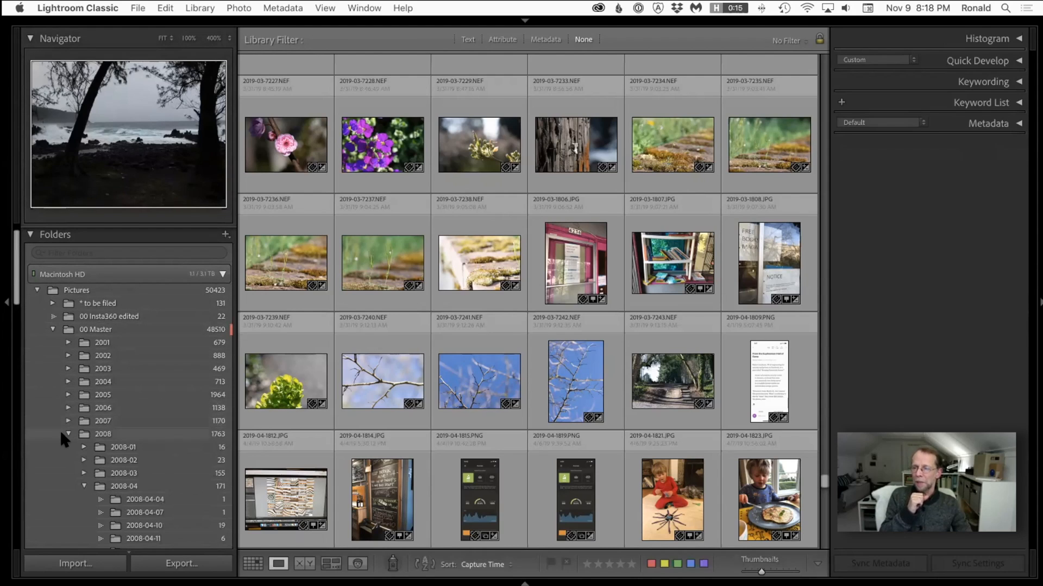
Collapse 00 Master including all nested subfolders, and reopen it to list only the year folders
{"action": "left_click", "coordinate": [49, 328], "text": "alt"}
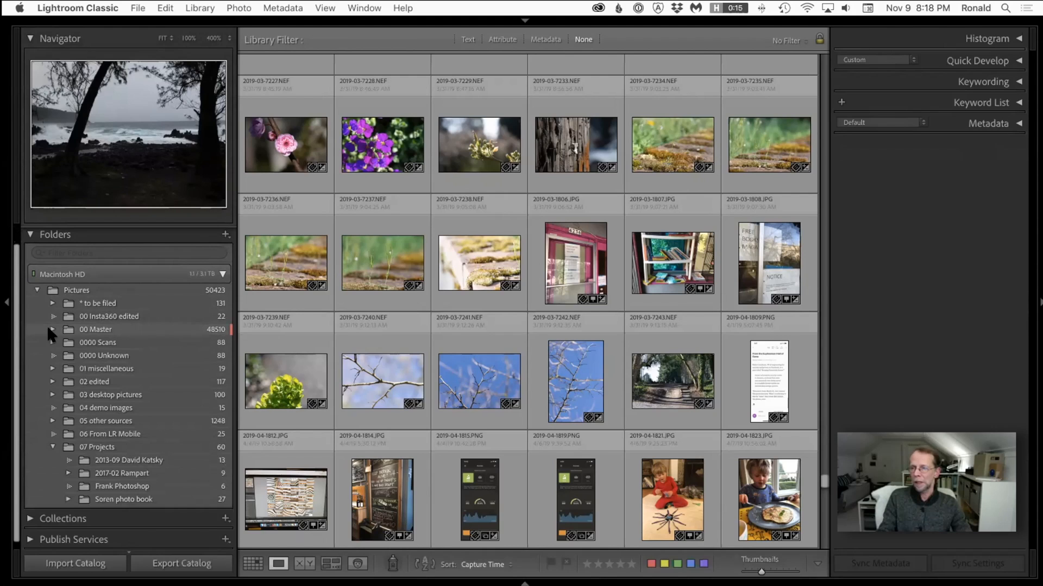
{"action": "left_click", "coordinate": [52, 329], "text": "alt"}
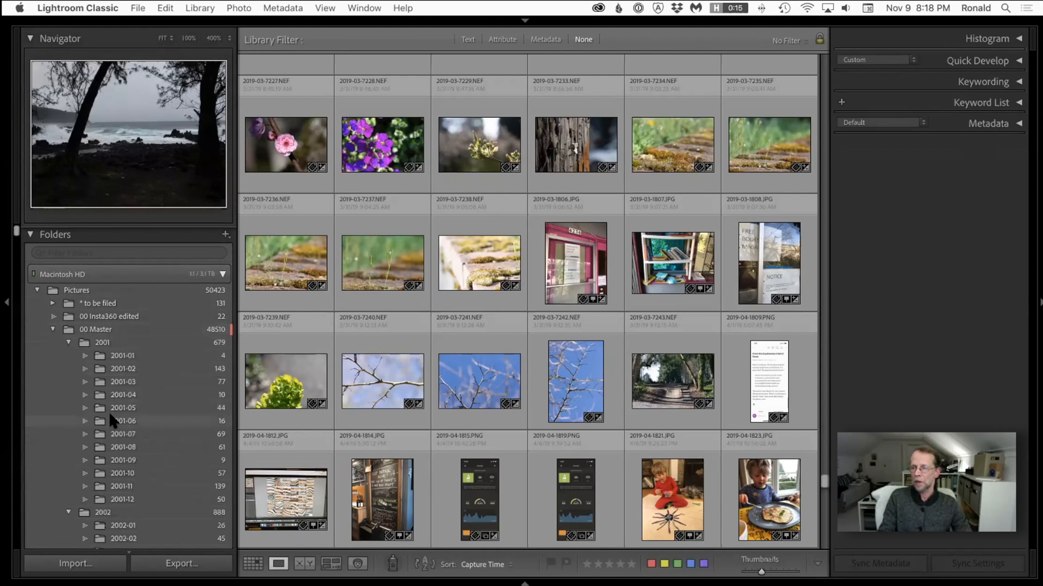
{"action": "left_click", "coordinate": [49, 324], "text": "alt"}
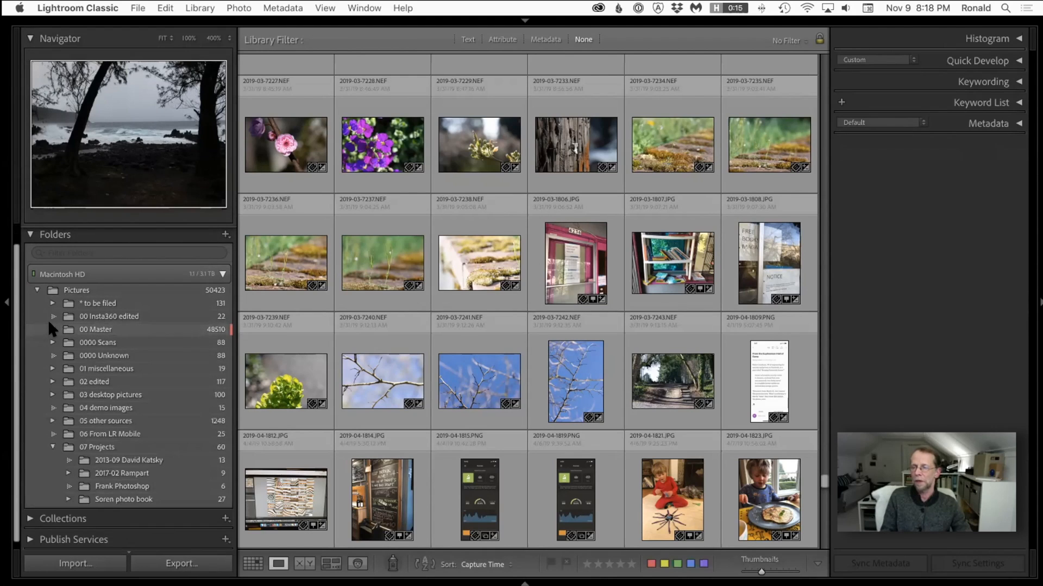
{"action": "left_click", "coordinate": [50, 326]}
View the photos in the 2020 year folder and in the 2019 year folder
{"action": "scroll", "coordinate": [112, 364], "scroll_direction": "down", "scroll_amount": 8}
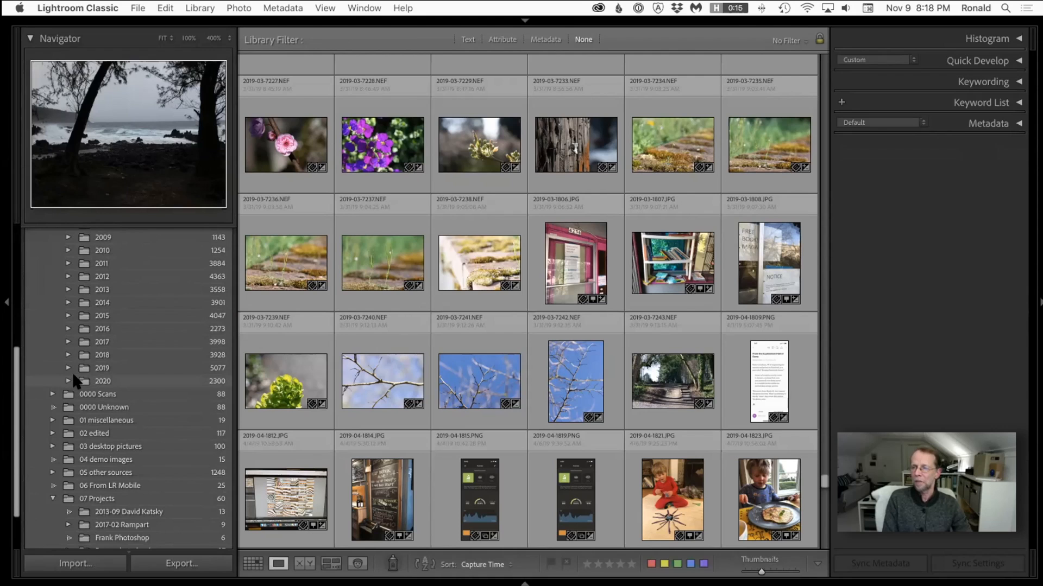
{"action": "left_click", "coordinate": [80, 376]}
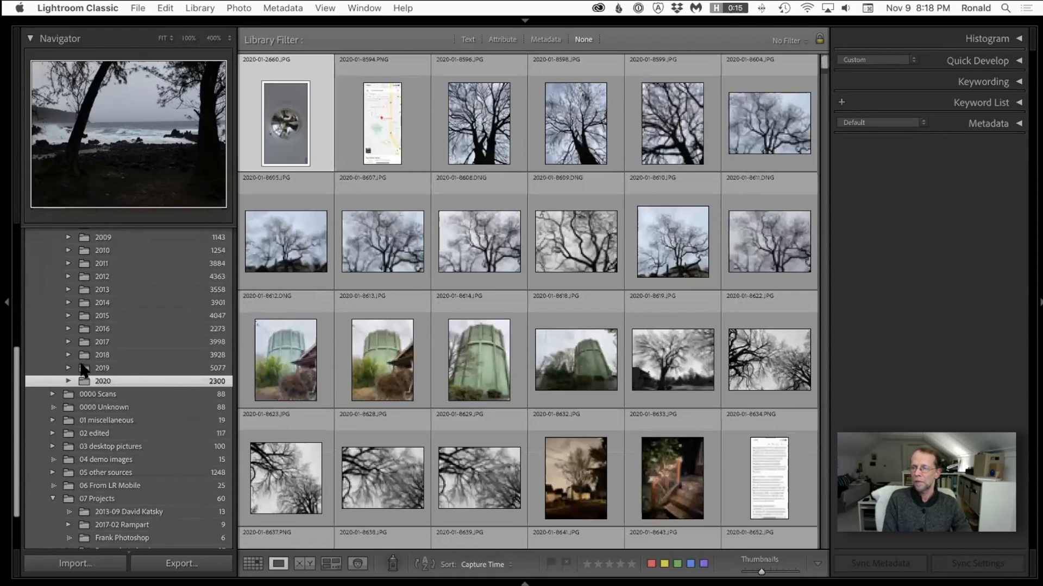
{"action": "left_click", "coordinate": [64, 367]}
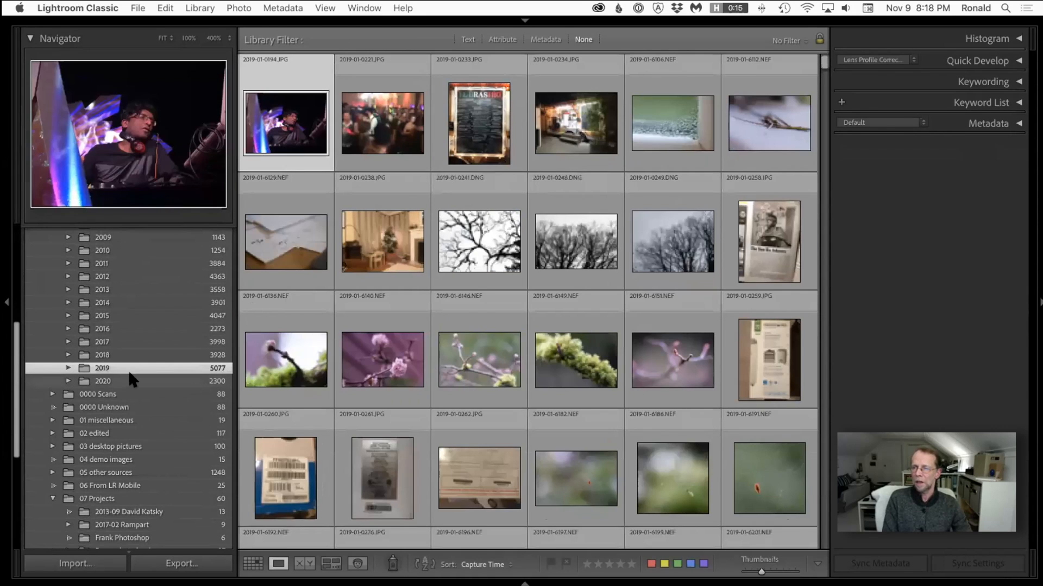
Expand the 2019 folder and show the photos and daily subfolders of its 2019-12 month folder
{"action": "left_click", "coordinate": [68, 368]}
{"action": "scroll", "coordinate": [155, 421], "scroll_direction": "down", "scroll_amount": 5}
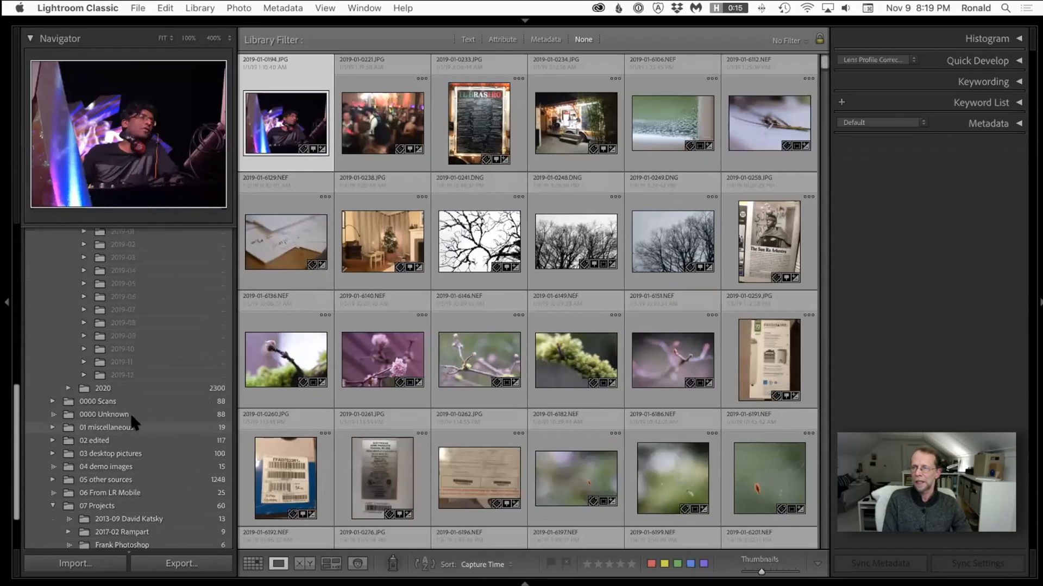
{"action": "left_click", "coordinate": [82, 376]}
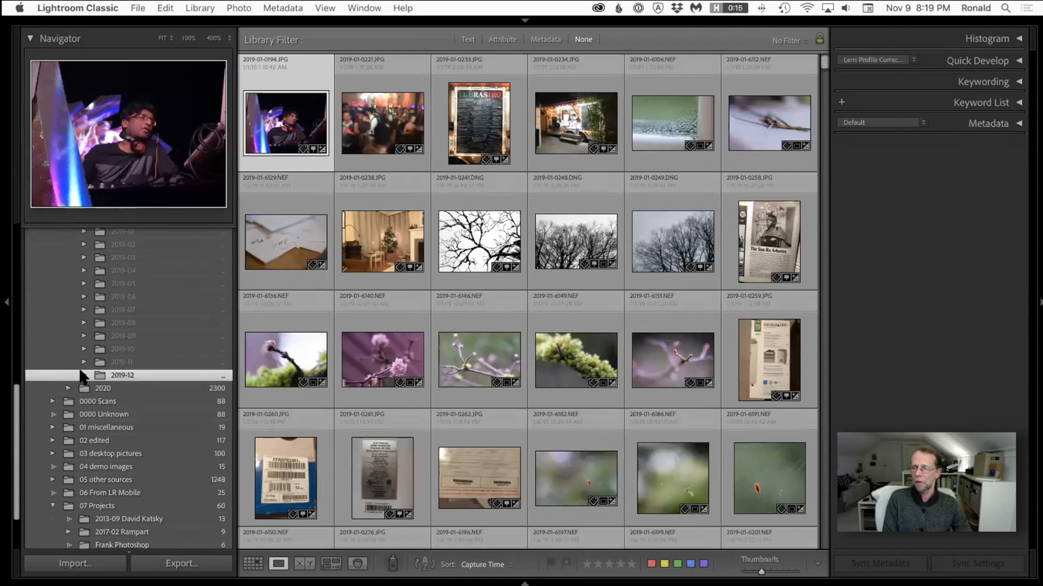
{"action": "left_click", "coordinate": [83, 375]}
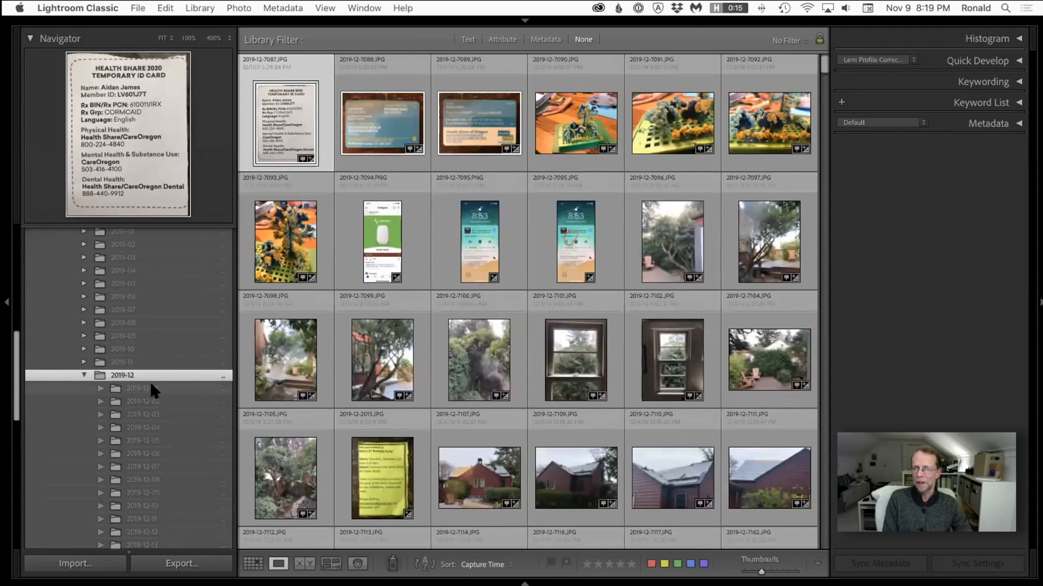
Collapse the 2019-12 and 2019 folders with the whole 2019 year selected, and close the Folders section
{"action": "left_click", "coordinate": [82, 375]}
{"action": "scroll", "coordinate": [81, 372], "scroll_direction": "up", "scroll_amount": 5}
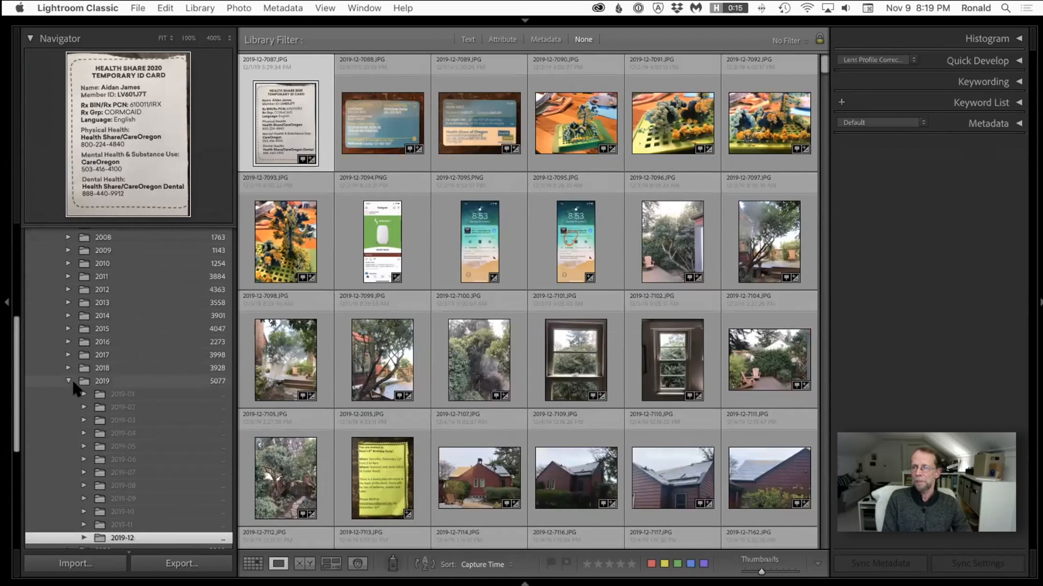
{"action": "left_click", "coordinate": [63, 378]}
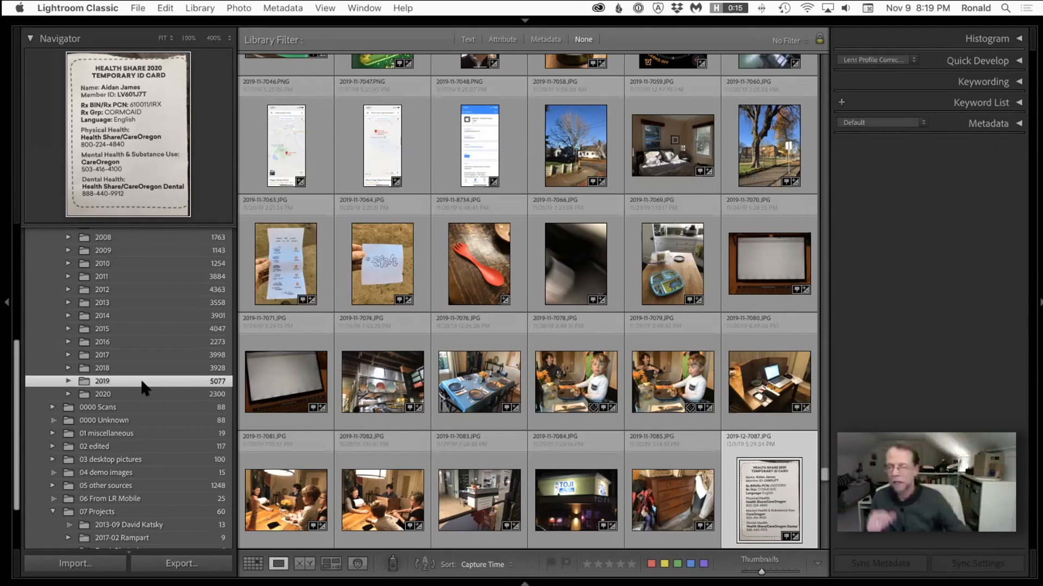
{"action": "scroll", "coordinate": [106, 387], "scroll_direction": "down", "scroll_amount": 1}
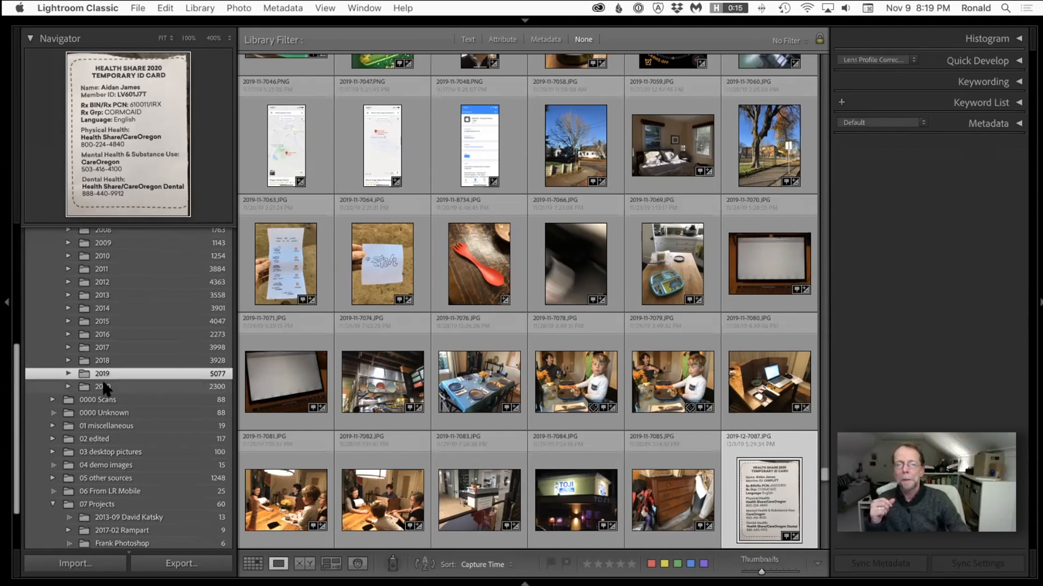
{"action": "scroll", "coordinate": [104, 383], "scroll_direction": "up", "scroll_amount": 10}
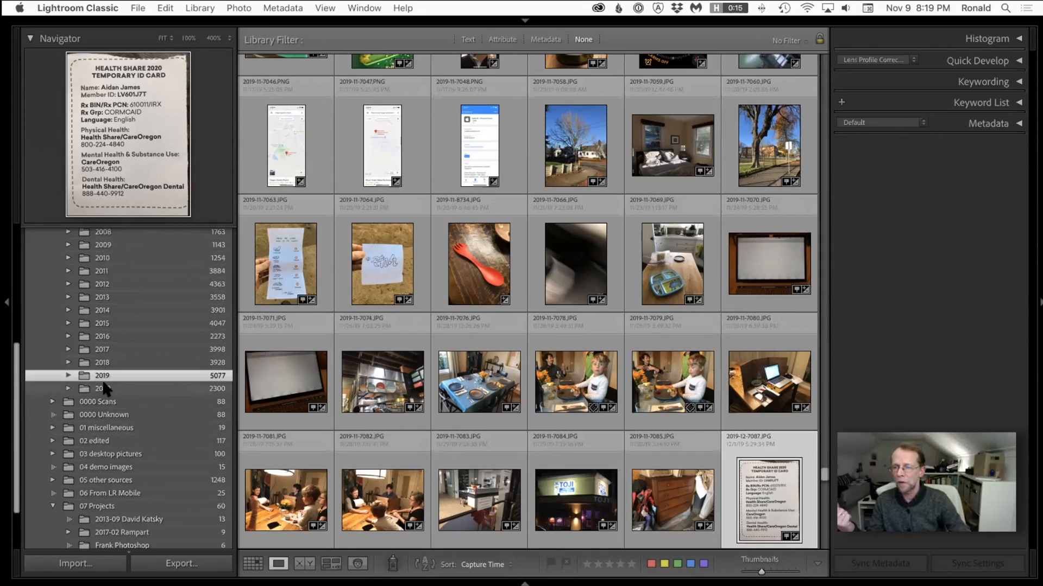
{"action": "scroll", "coordinate": [102, 379], "scroll_direction": "down", "scroll_amount": 2}
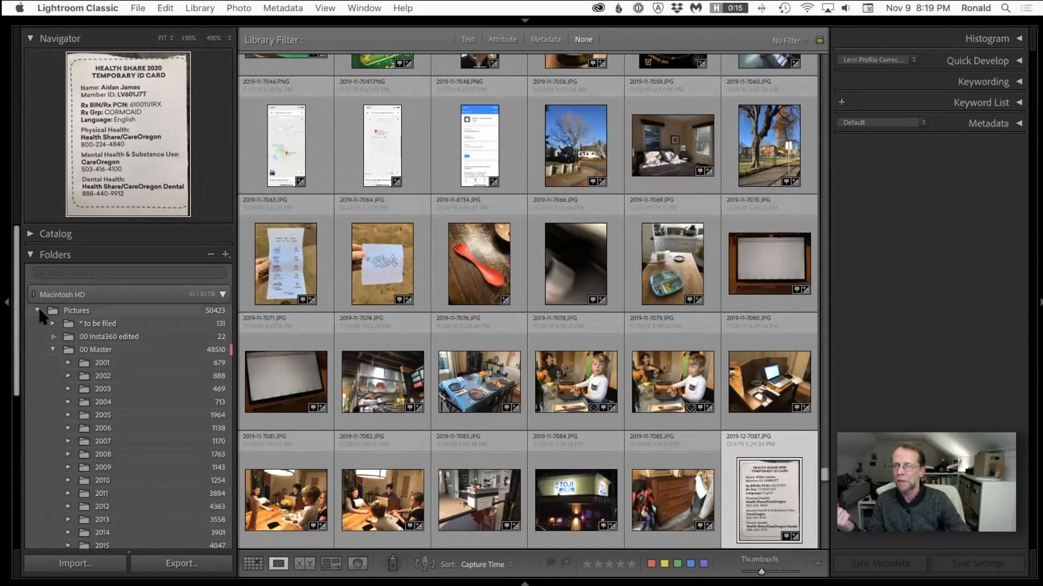
{"action": "left_click", "coordinate": [31, 256]}
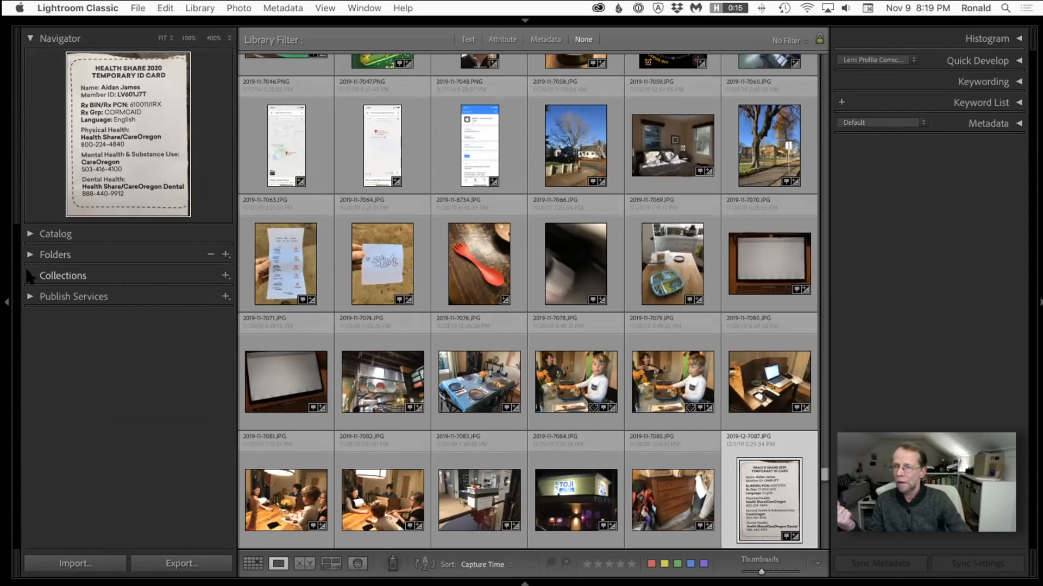
Open the Collections section and show the photos in the 2020 Manzanita faves collection
{"action": "left_click", "coordinate": [27, 271]}
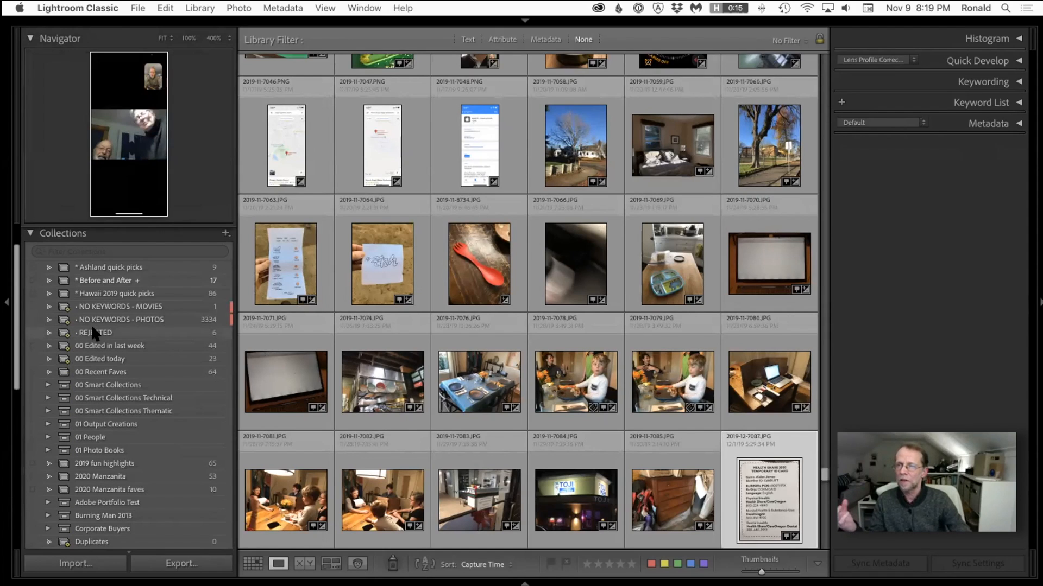
{"action": "scroll", "coordinate": [92, 332], "scroll_direction": "down", "scroll_amount": 5}
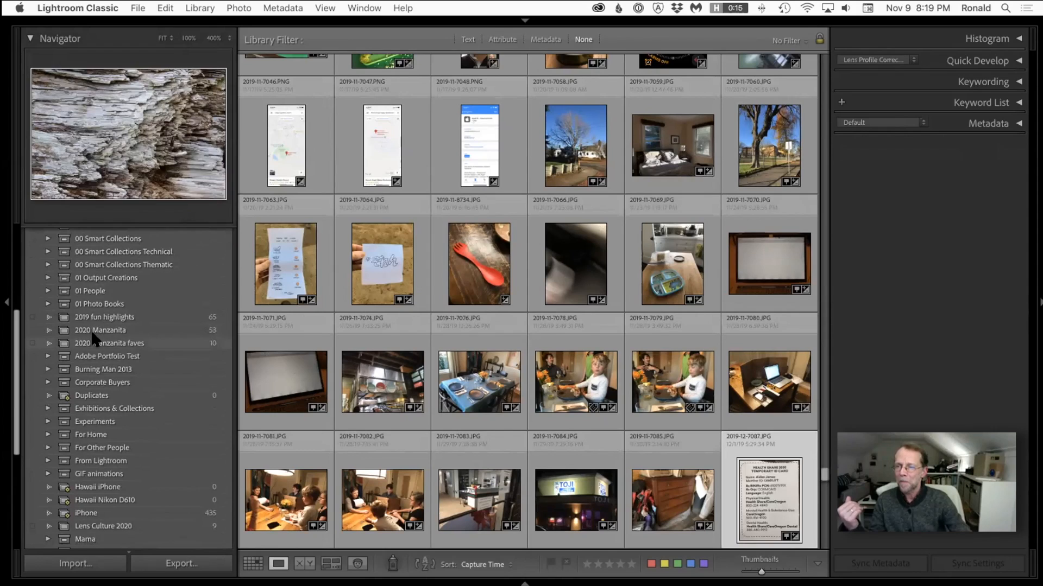
{"action": "left_click", "coordinate": [92, 337]}
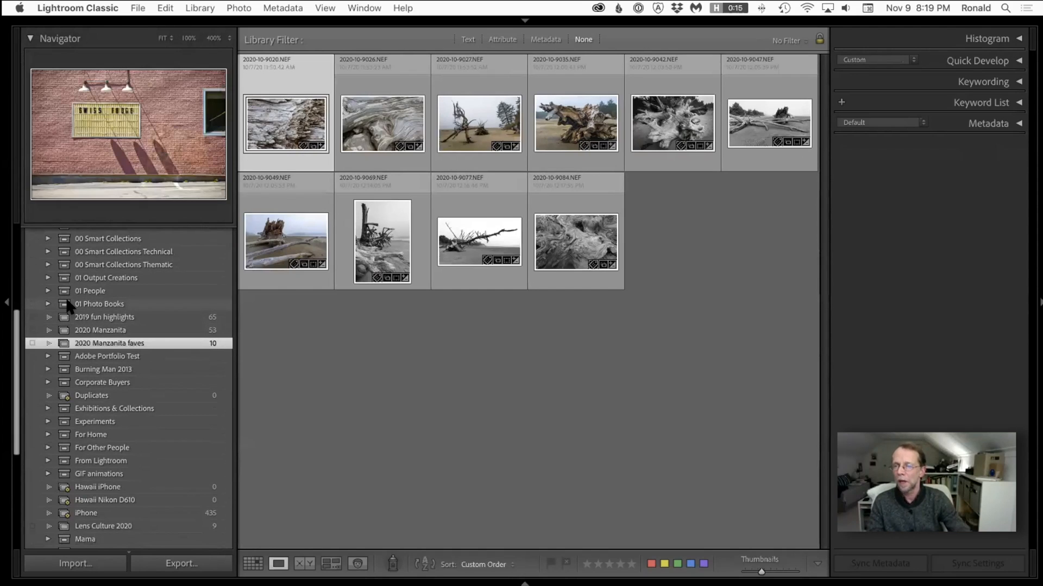
Look through the full list of collections and collapse the Collections section
{"action": "scroll", "coordinate": [68, 303], "scroll_direction": "down", "scroll_amount": 6}
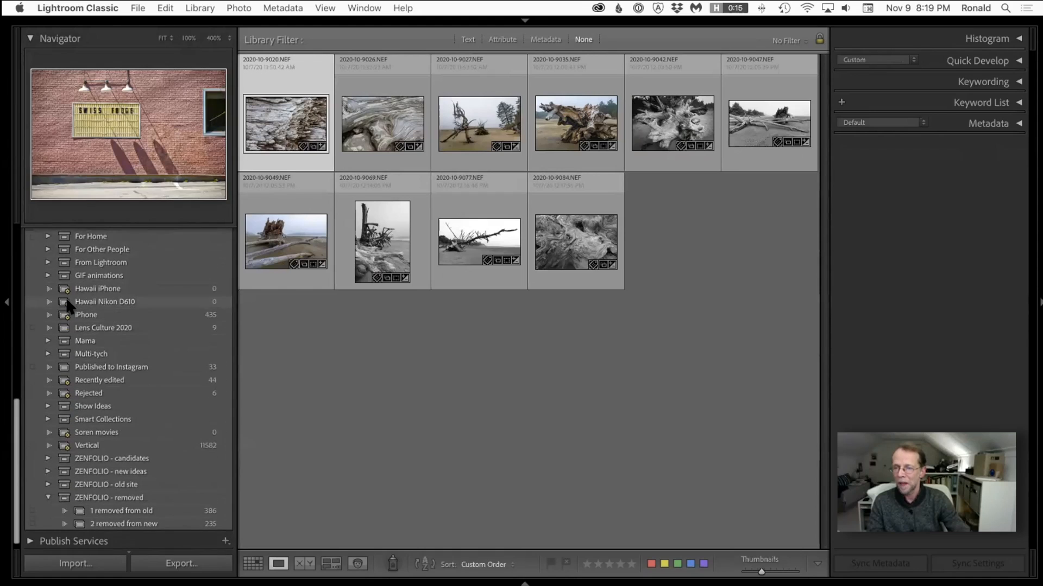
{"action": "scroll", "coordinate": [67, 303], "scroll_direction": "up", "scroll_amount": 4}
{"action": "scroll", "coordinate": [67, 304], "scroll_direction": "up", "scroll_amount": 5}
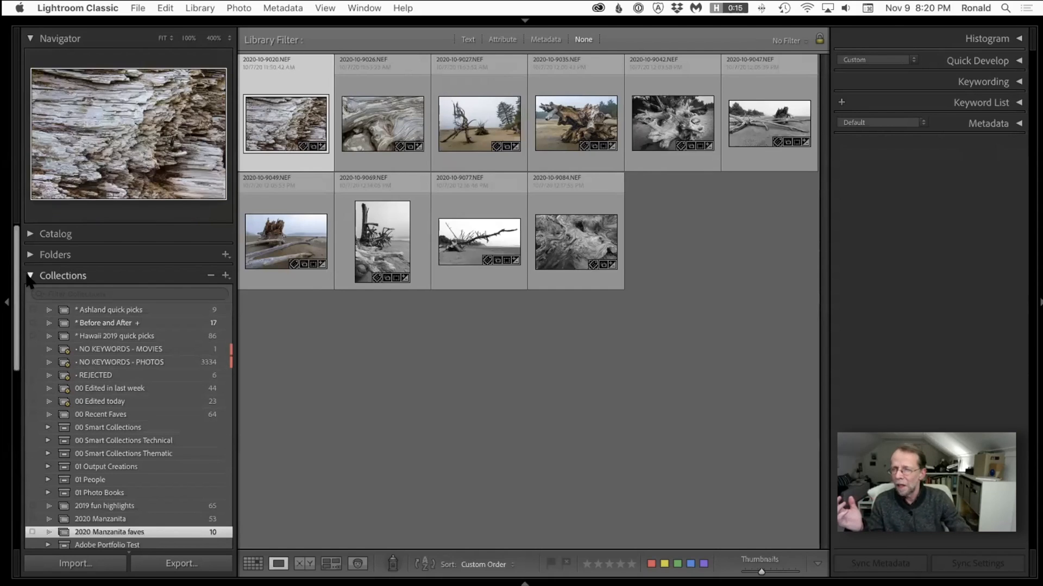
{"action": "scroll", "coordinate": [163, 412], "scroll_direction": "down", "scroll_amount": 9}
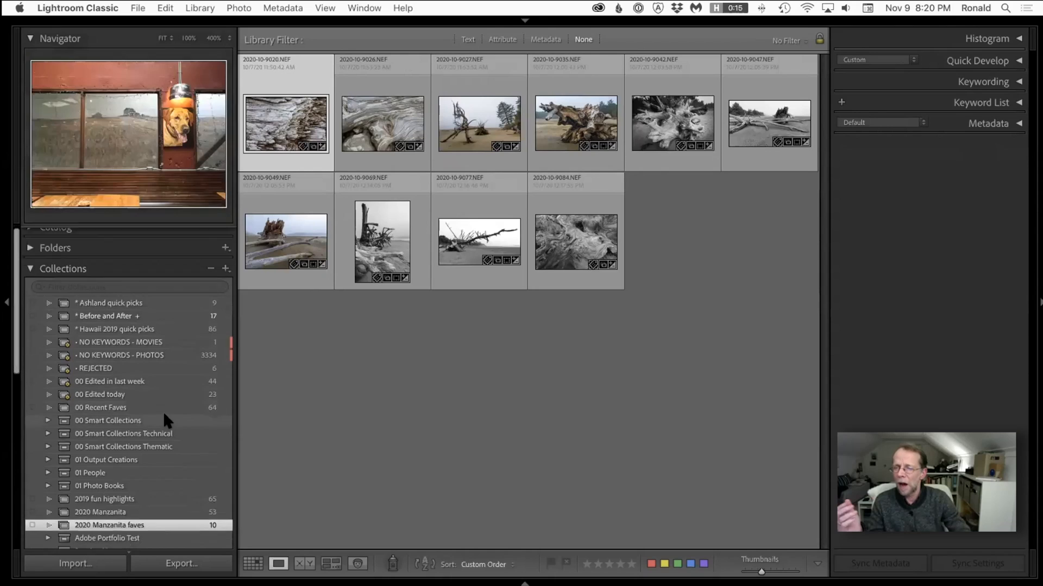
{"action": "scroll", "coordinate": [163, 412], "scroll_direction": "up", "scroll_amount": 10}
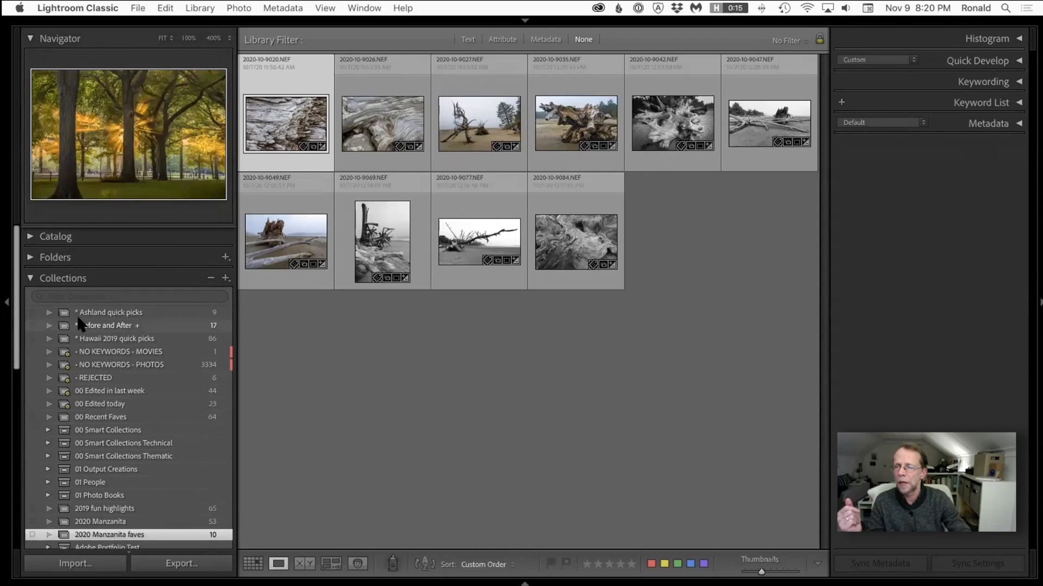
{"action": "left_click", "coordinate": [30, 276]}
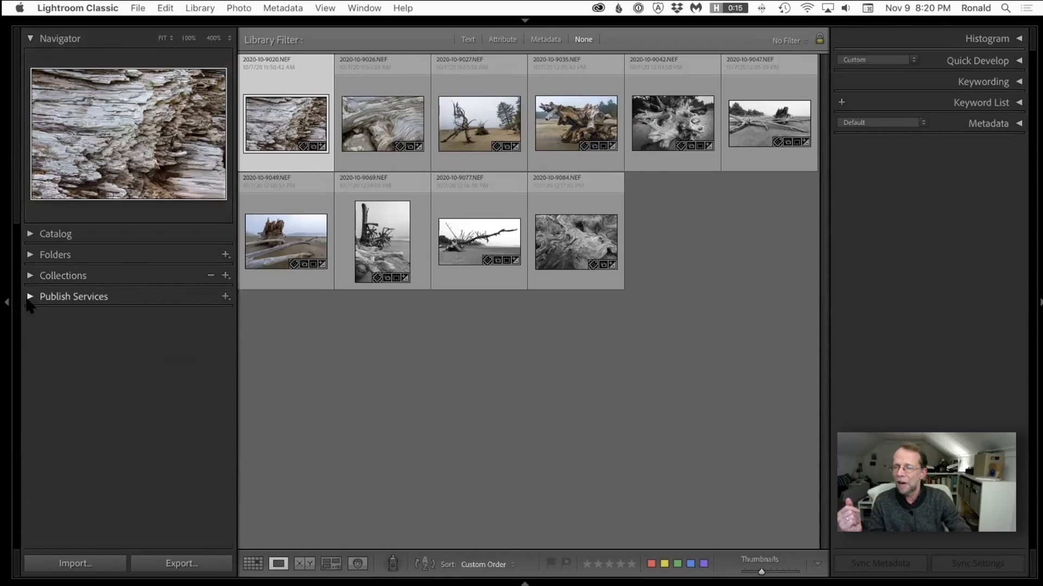
Open the Publish Services section, fold up the jf Zenfolio service to see the available services, and expand it again
{"action": "left_click", "coordinate": [26, 294]}
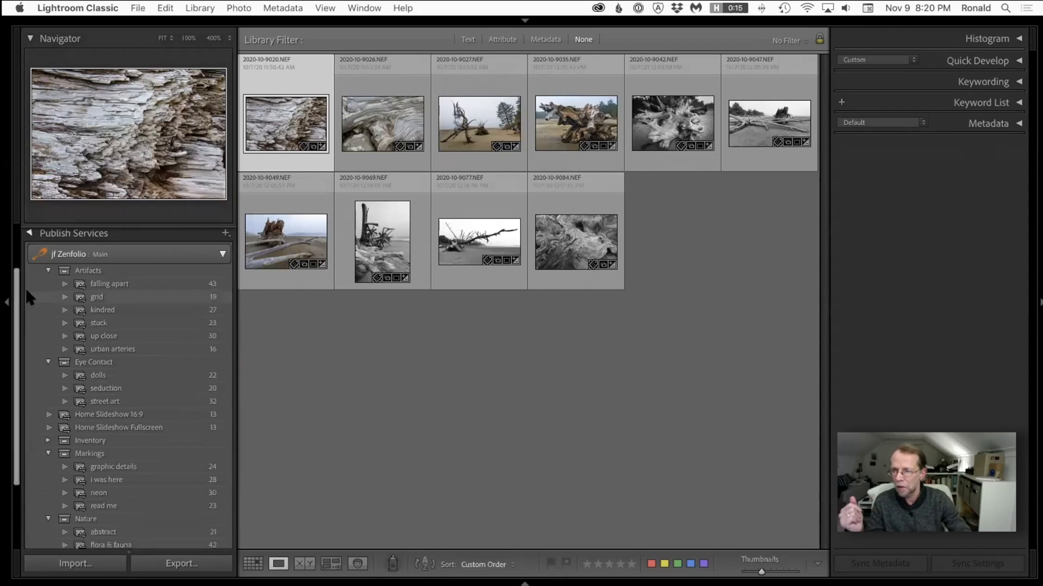
{"action": "left_click", "coordinate": [226, 253]}
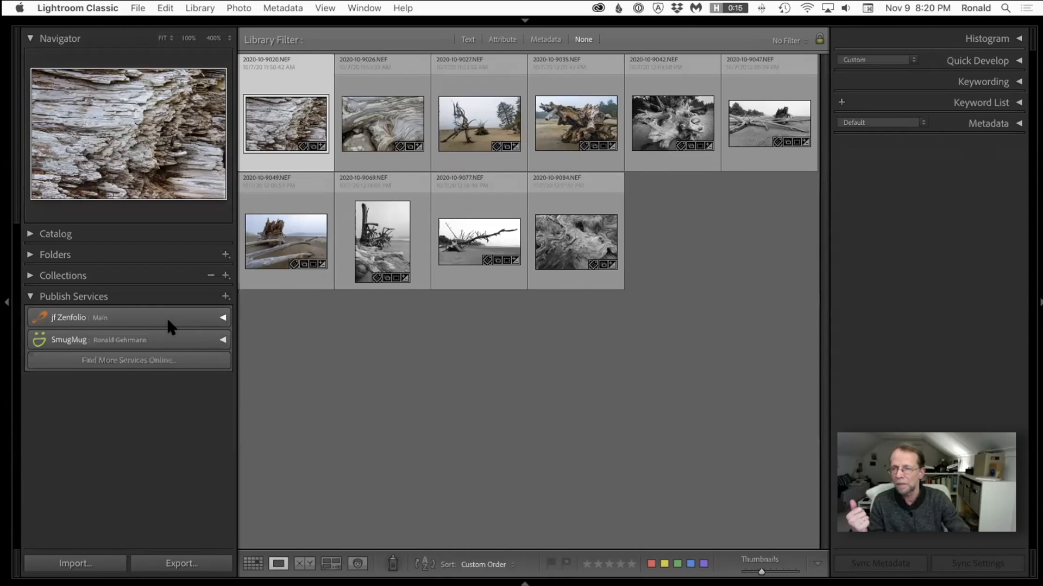
{"action": "left_click", "coordinate": [222, 318]}
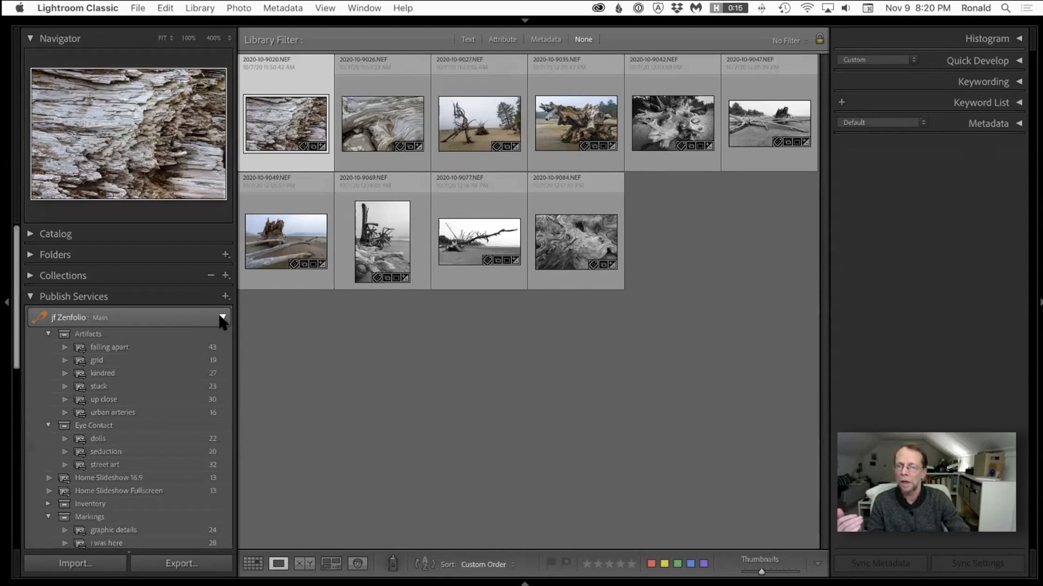
Collapse the Artifacts, Eye Contact, Markings, Nature, New York City, Places and Private sets in the jf Zenfolio service
{"action": "left_click", "coordinate": [47, 425]}
{"action": "left_click", "coordinate": [48, 334]}
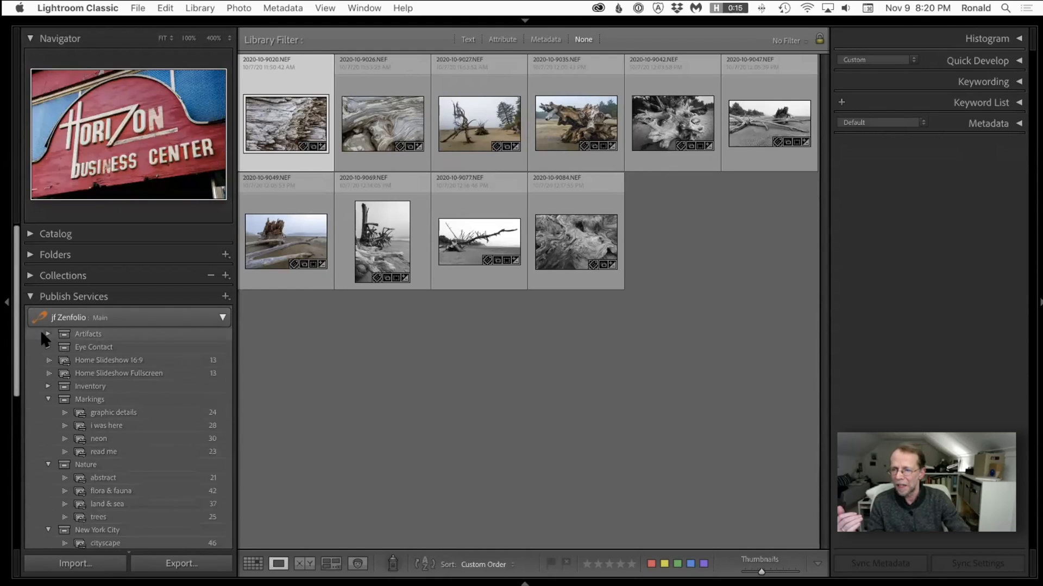
{"action": "left_click", "coordinate": [46, 400]}
{"action": "left_click", "coordinate": [47, 412]}
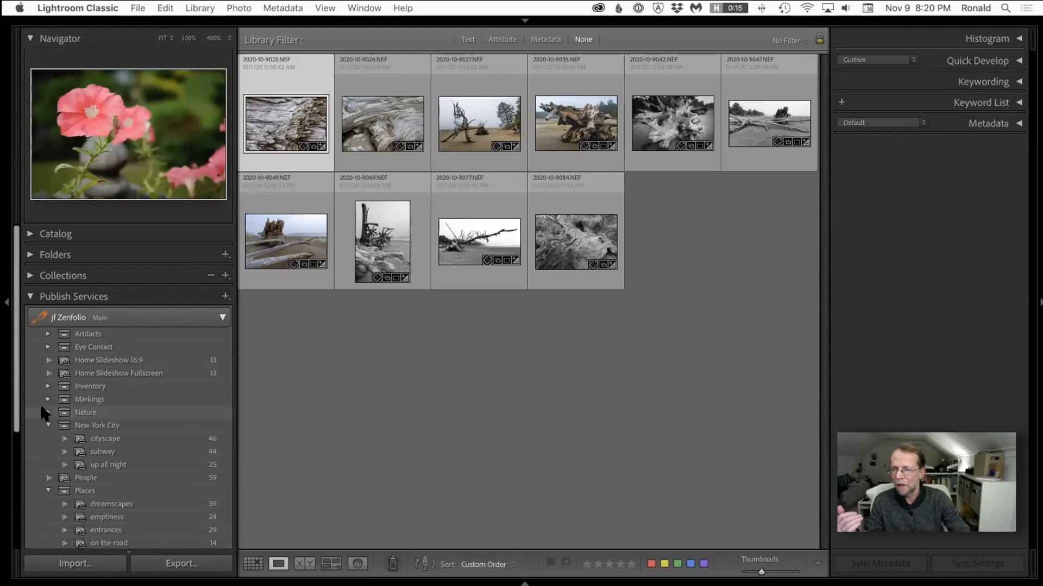
{"action": "left_click", "coordinate": [47, 425]}
{"action": "left_click", "coordinate": [47, 448]}
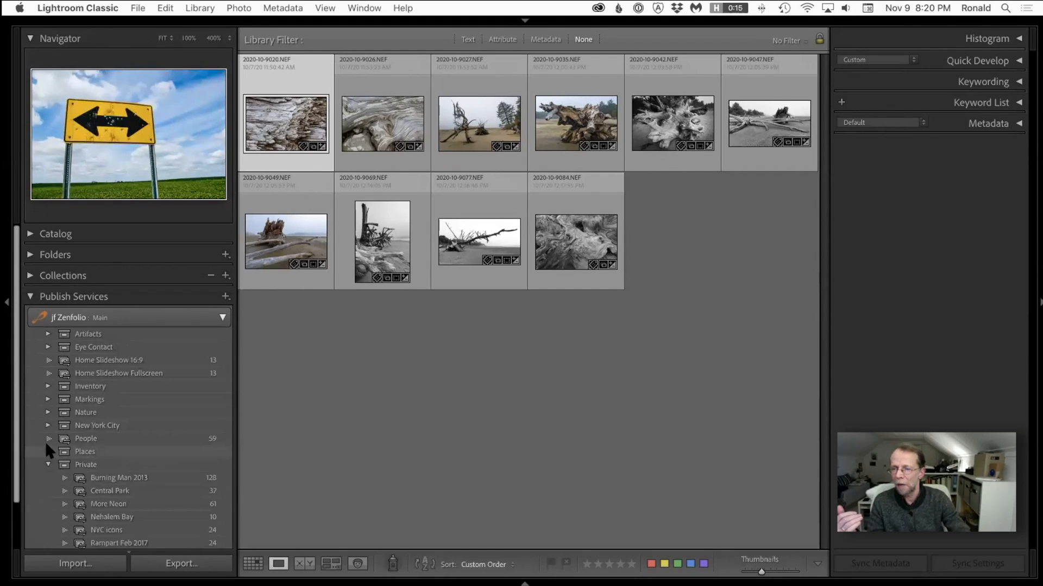
{"action": "left_click", "coordinate": [48, 463]}
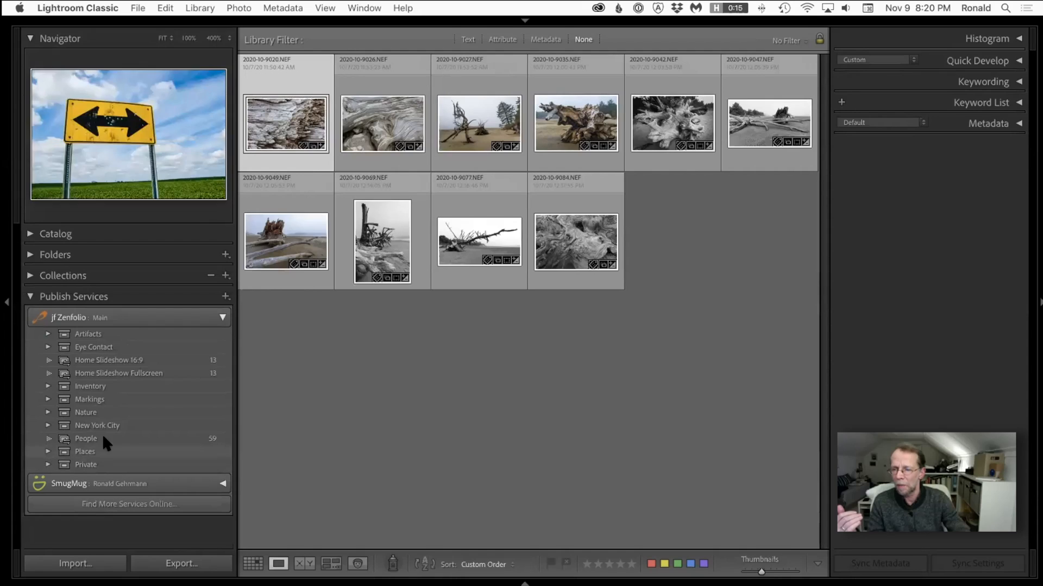
Expand and collapse the Artifacts set to show its galleries, and close the Publish Services section
{"action": "left_click", "coordinate": [46, 334]}
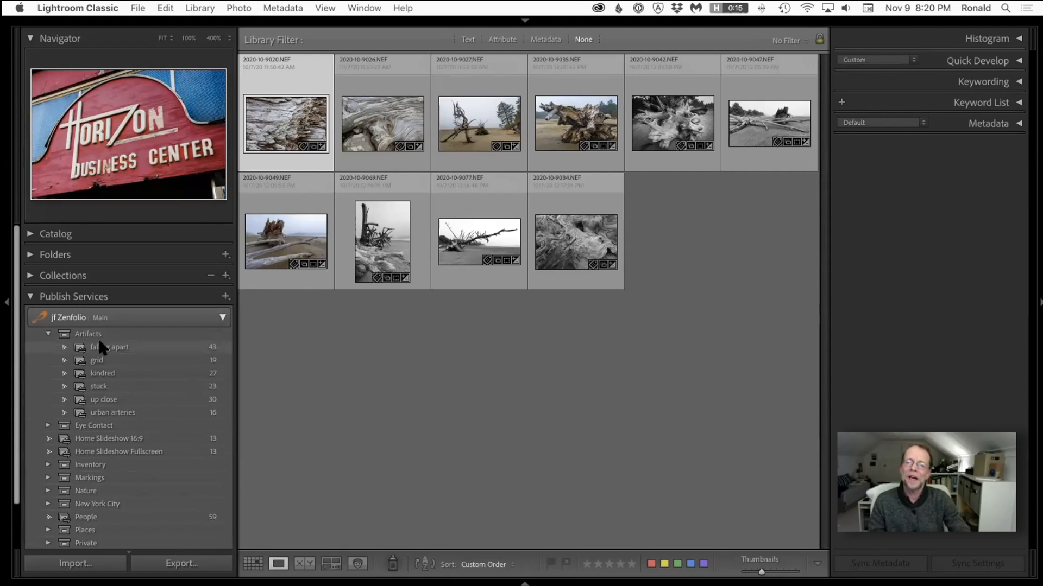
{"action": "left_click", "coordinate": [47, 334]}
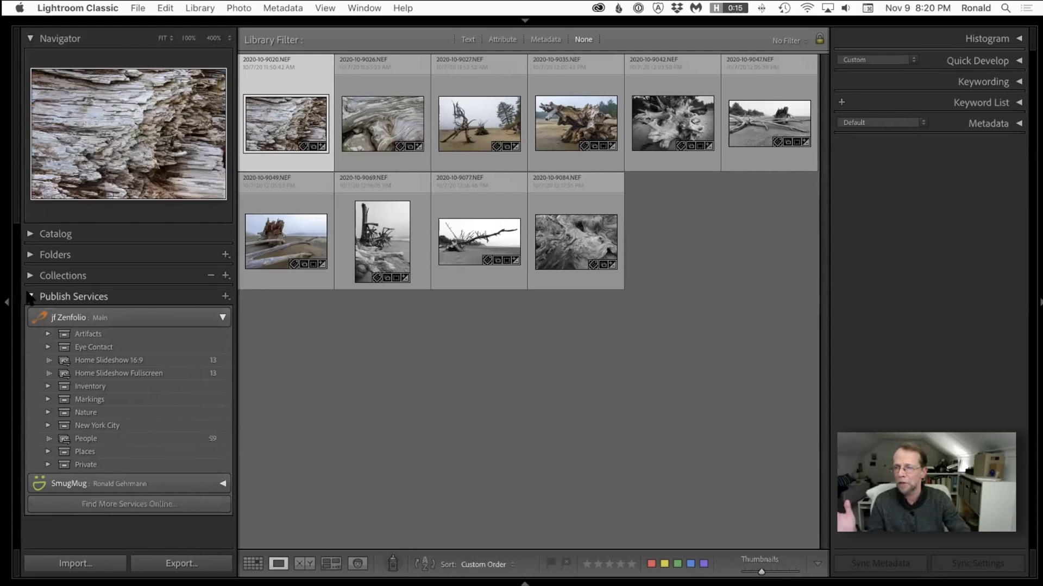
{"action": "left_click", "coordinate": [68, 296]}
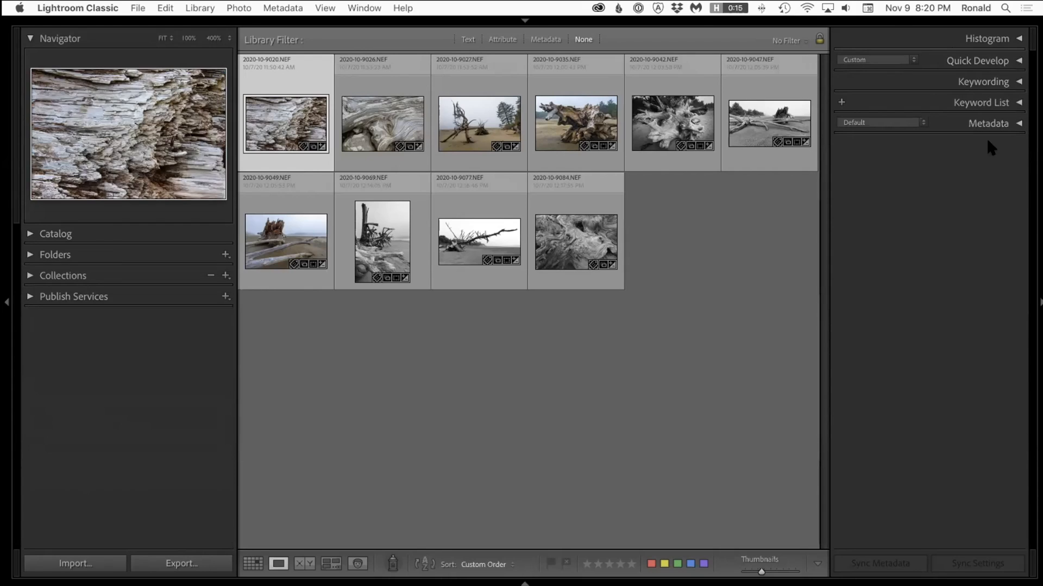
Open the Metadata section, view the details of photo 2020-10-9084.NEF, and collapse the section
{"action": "left_click", "coordinate": [1018, 82]}
{"action": "left_click", "coordinate": [1019, 81]}
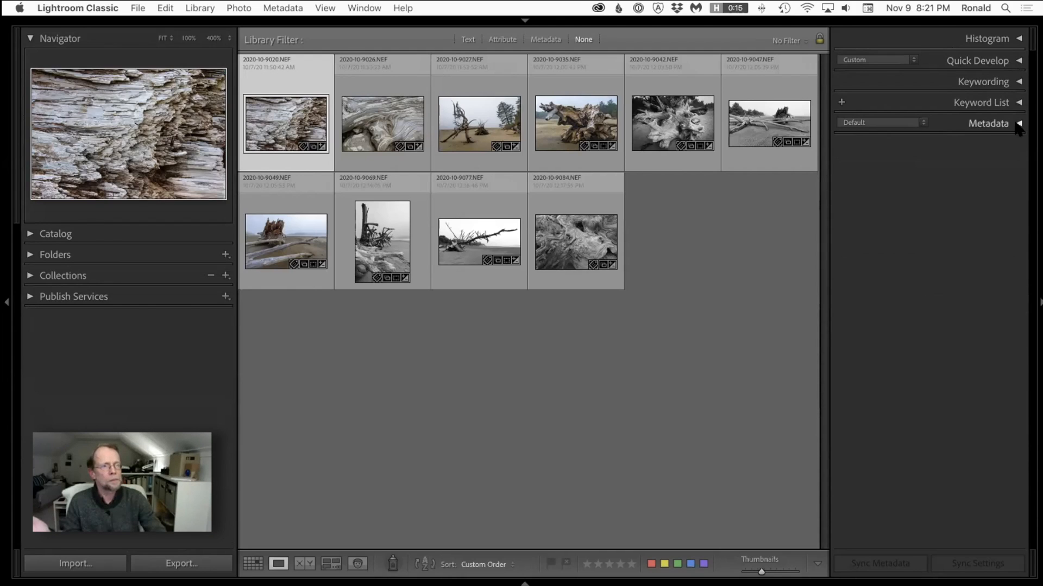
{"action": "left_click", "coordinate": [1018, 123]}
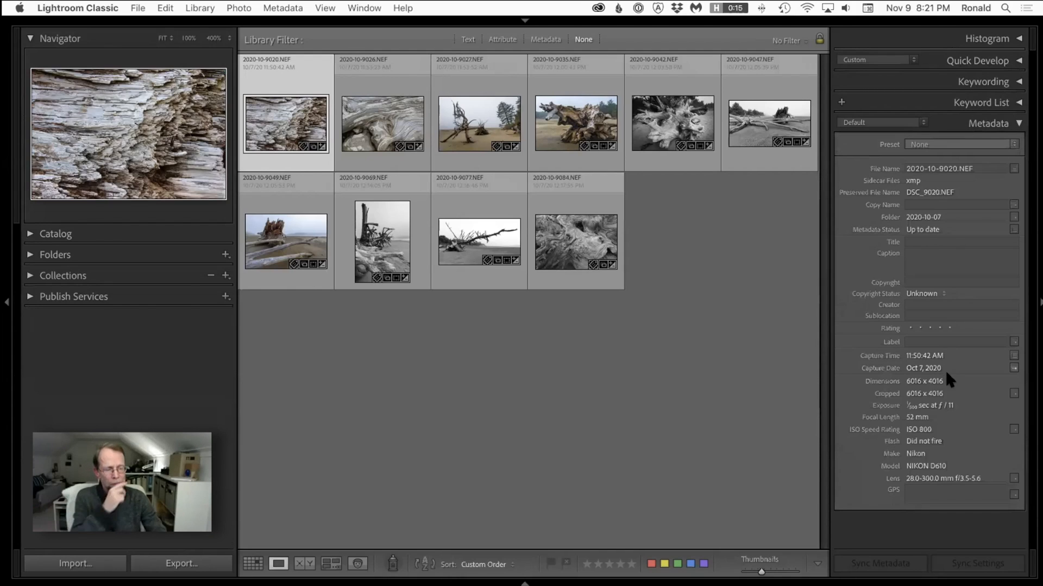
{"action": "left_click", "coordinate": [559, 232]}
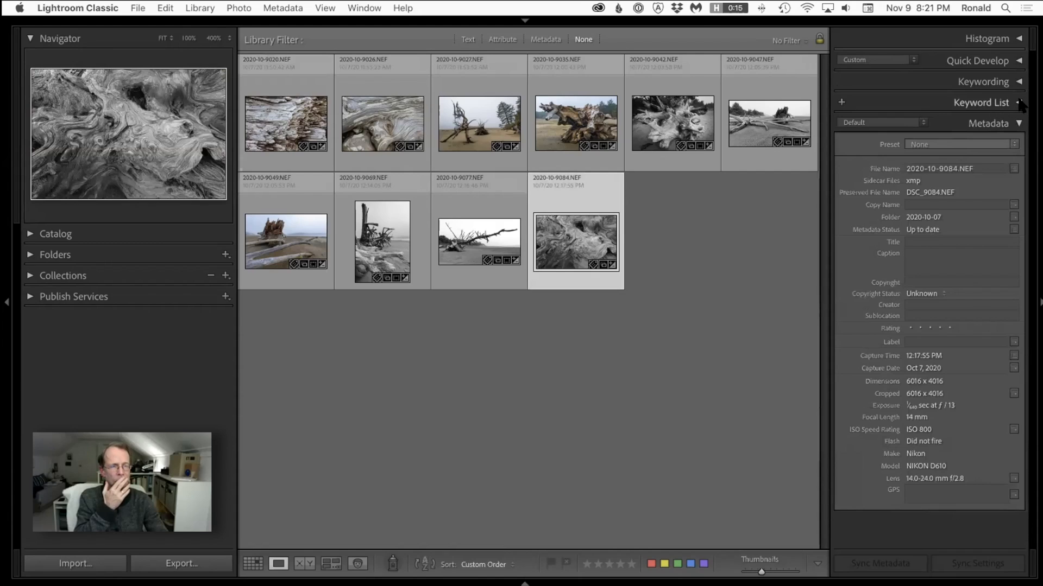
{"action": "left_click", "coordinate": [1017, 122]}
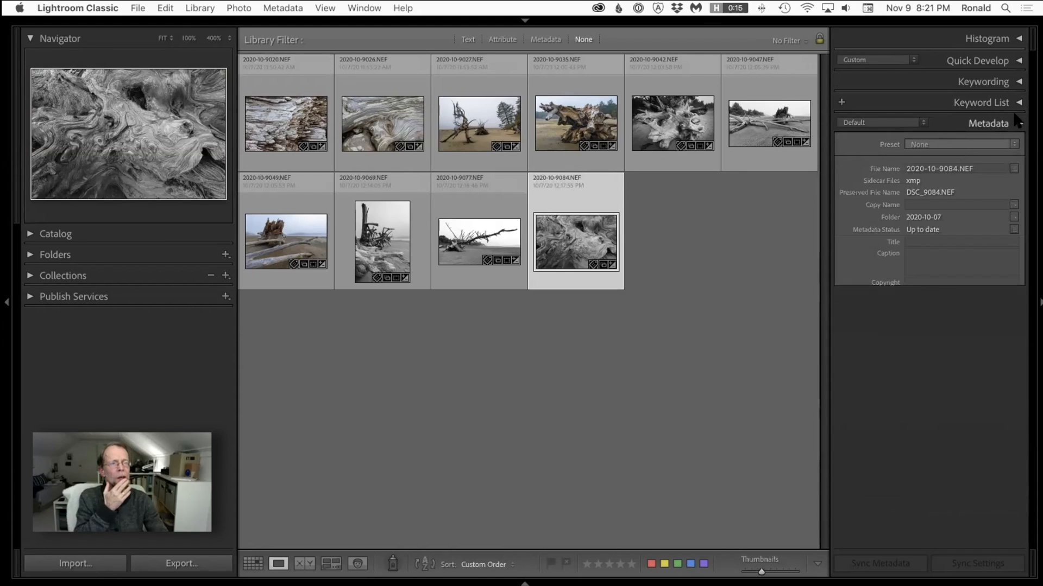
View the selected photo's tags in the Keywording section, collapse it, and open the Keyword List
{"action": "left_click", "coordinate": [1018, 82]}
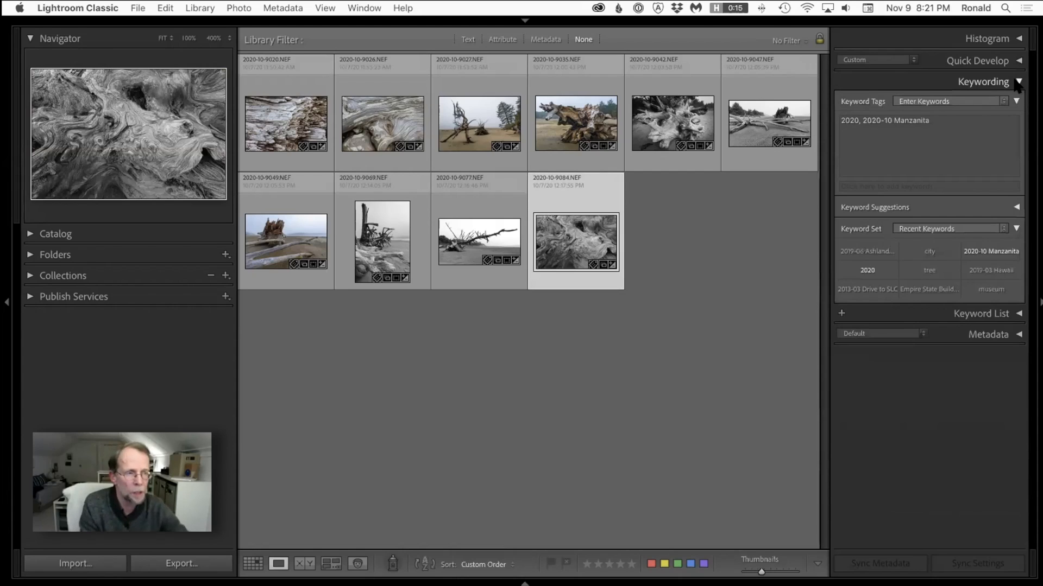
{"action": "left_click", "coordinate": [1018, 82]}
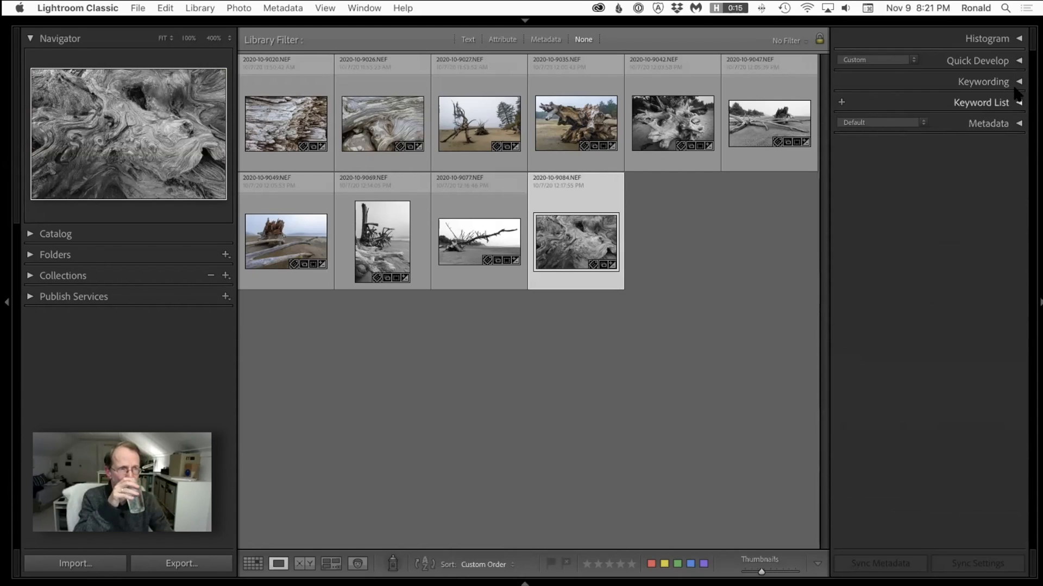
{"action": "left_click", "coordinate": [1018, 103]}
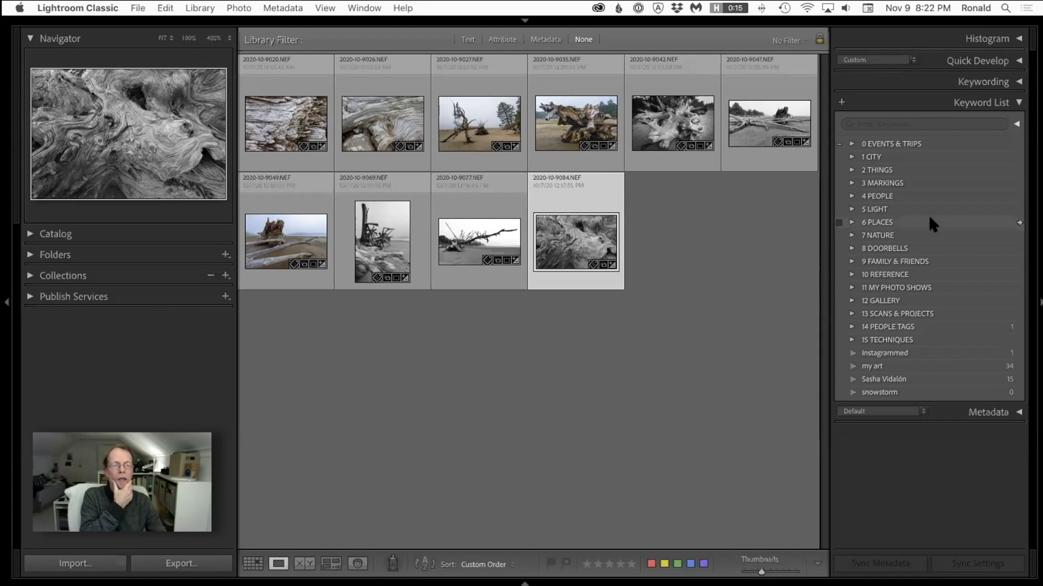
Expand the 0 EVENTS & TRIPS keyword and its 2014 entry to view the keywords inside, and collapse both
{"action": "left_click", "coordinate": [851, 143]}
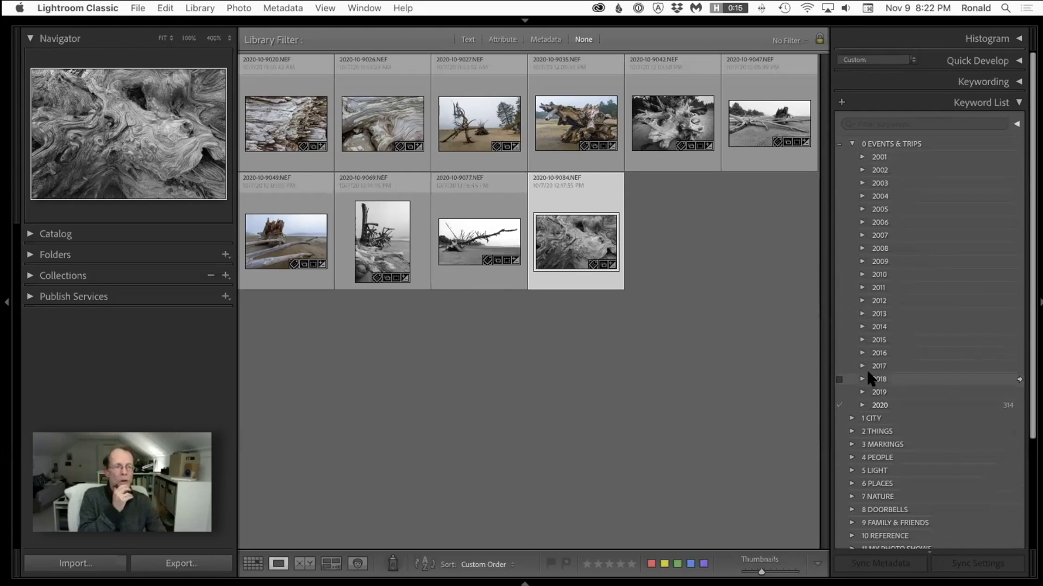
{"action": "scroll", "coordinate": [869, 378], "scroll_direction": "down", "scroll_amount": 2}
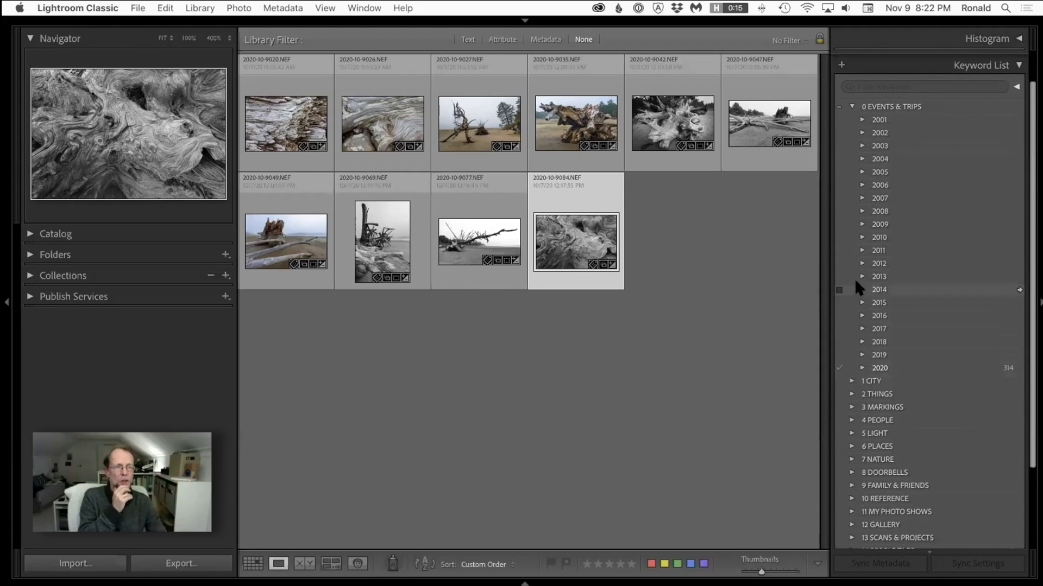
{"action": "left_click", "coordinate": [858, 290]}
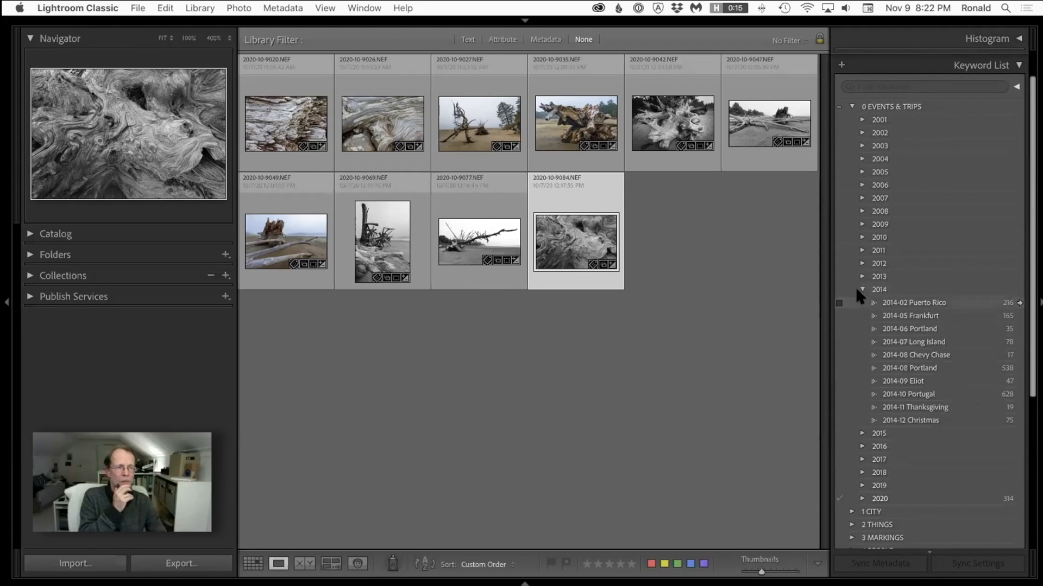
{"action": "left_click", "coordinate": [857, 289]}
{"action": "left_click", "coordinate": [852, 107]}
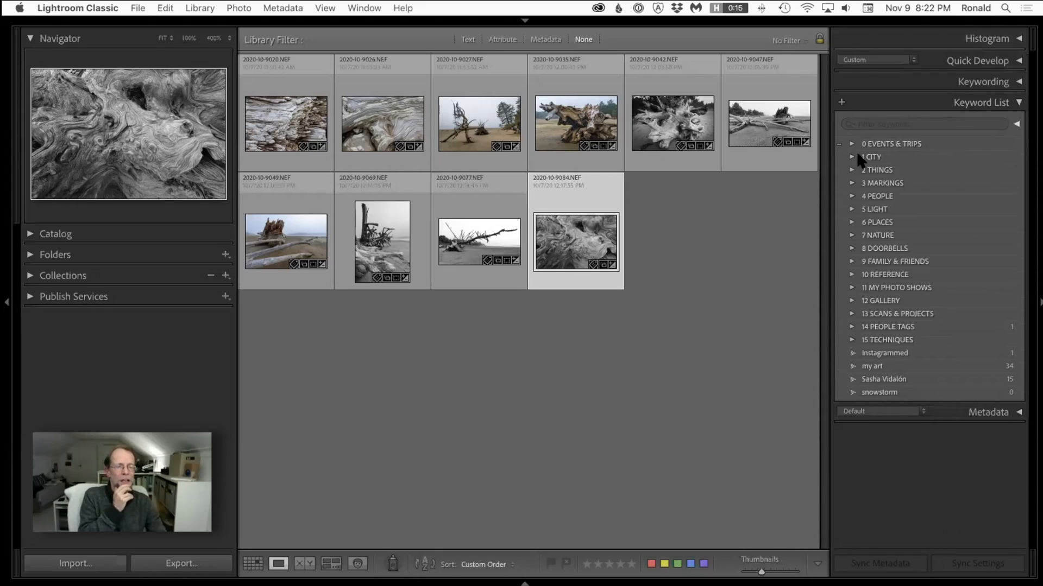
Expand the 7 NATURE keyword, show the photos tagged animal and those tagged beach & coast, and collapse 7 NATURE
{"action": "left_click", "coordinate": [851, 235]}
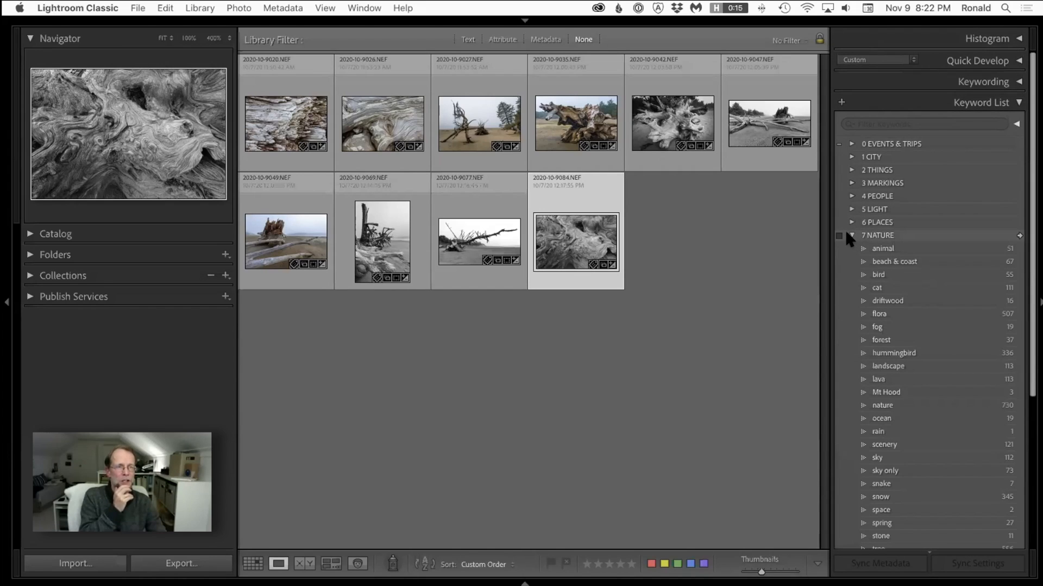
{"action": "left_click", "coordinate": [1017, 248]}
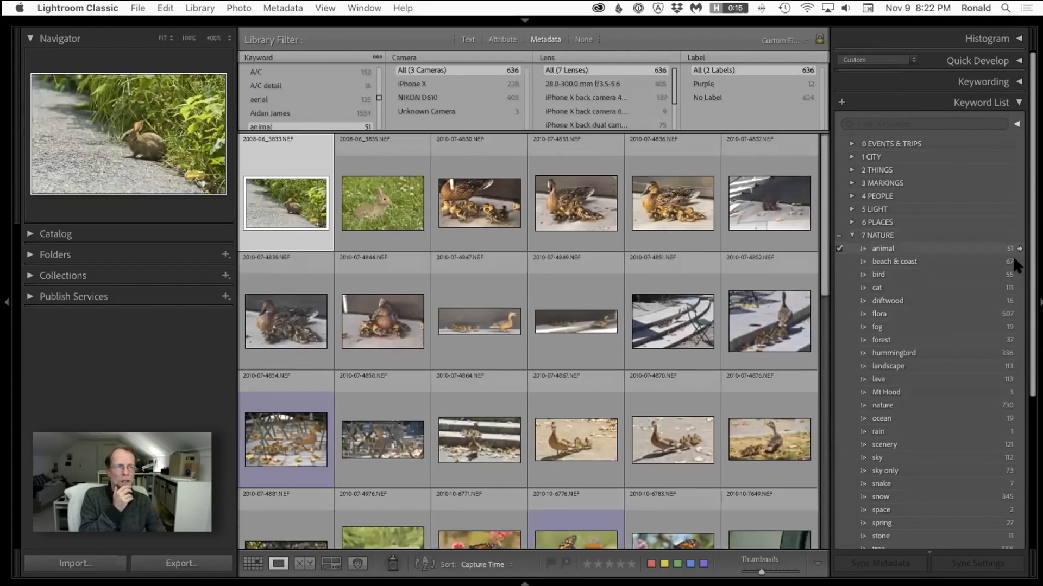
{"action": "left_click", "coordinate": [1017, 262]}
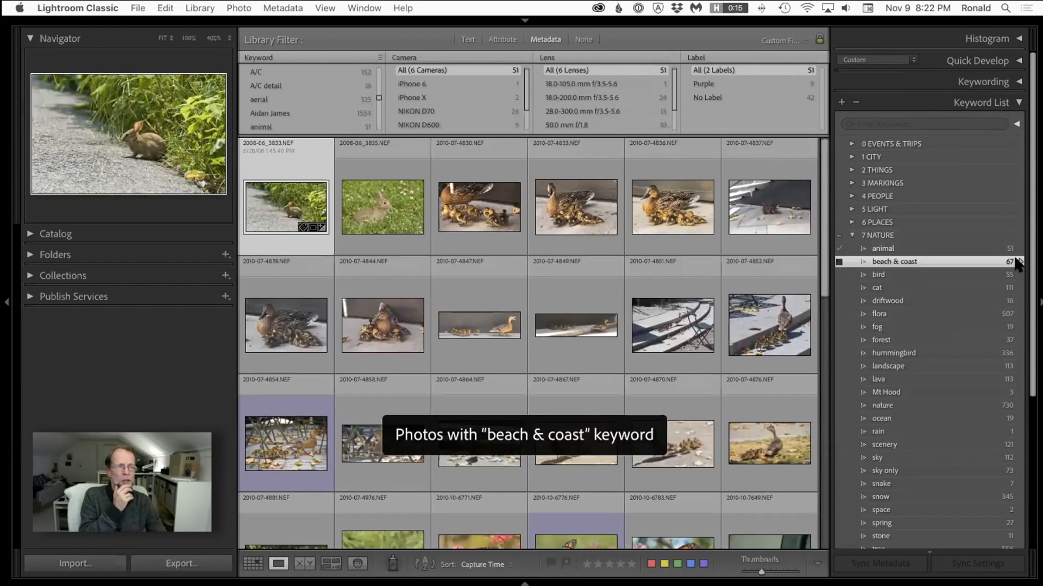
{"action": "left_click", "coordinate": [850, 235]}
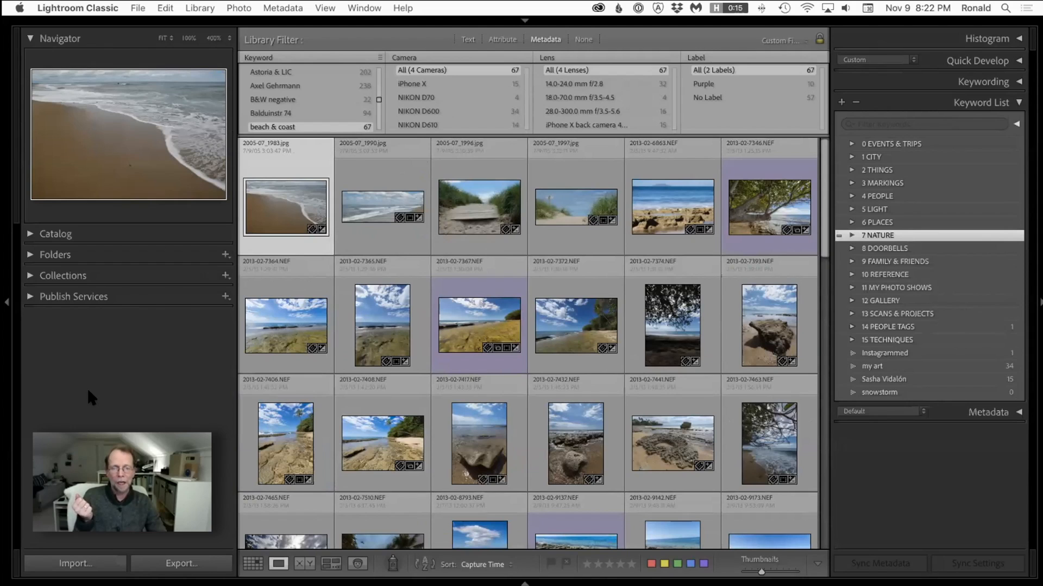
Open the Collections section, expand the 00 Smart Collections Technical set, and look through its smart collections
{"action": "left_click", "coordinate": [33, 276]}
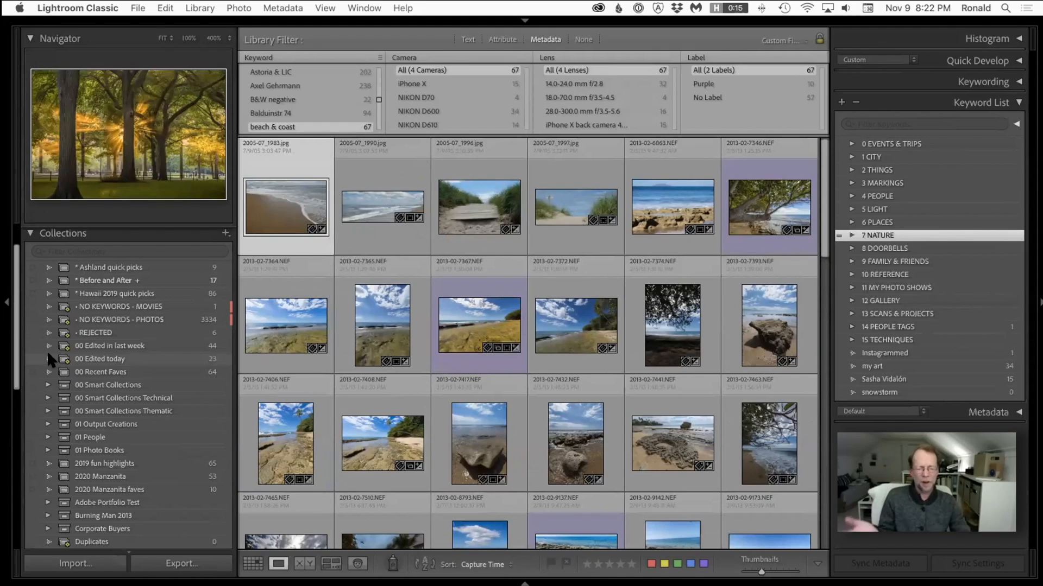
{"action": "scroll", "coordinate": [125, 283], "scroll_direction": "down", "scroll_amount": 1}
{"action": "scroll", "coordinate": [123, 280], "scroll_direction": "down", "scroll_amount": 2}
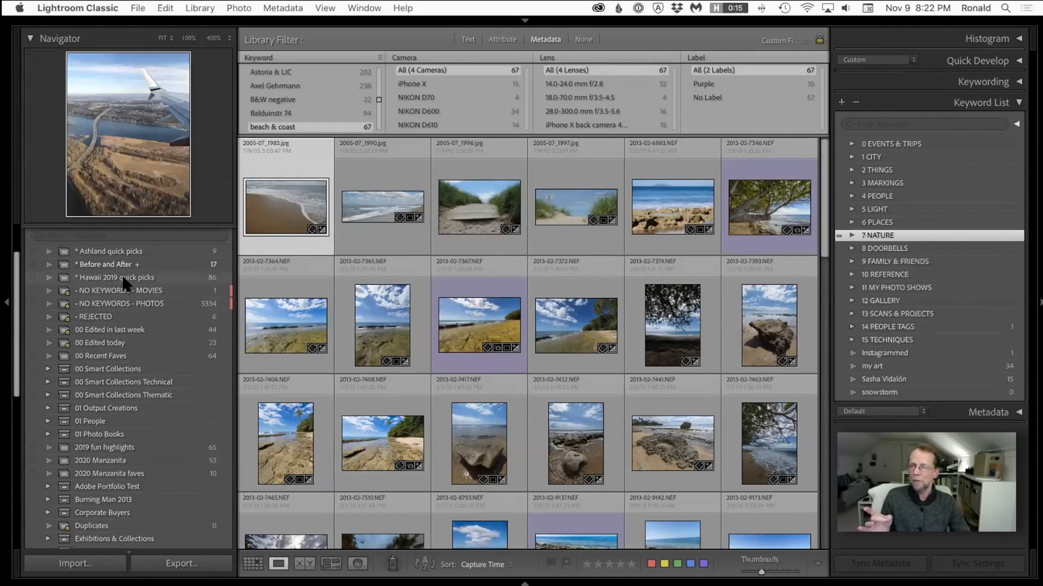
{"action": "scroll", "coordinate": [123, 279], "scroll_direction": "down", "scroll_amount": 3}
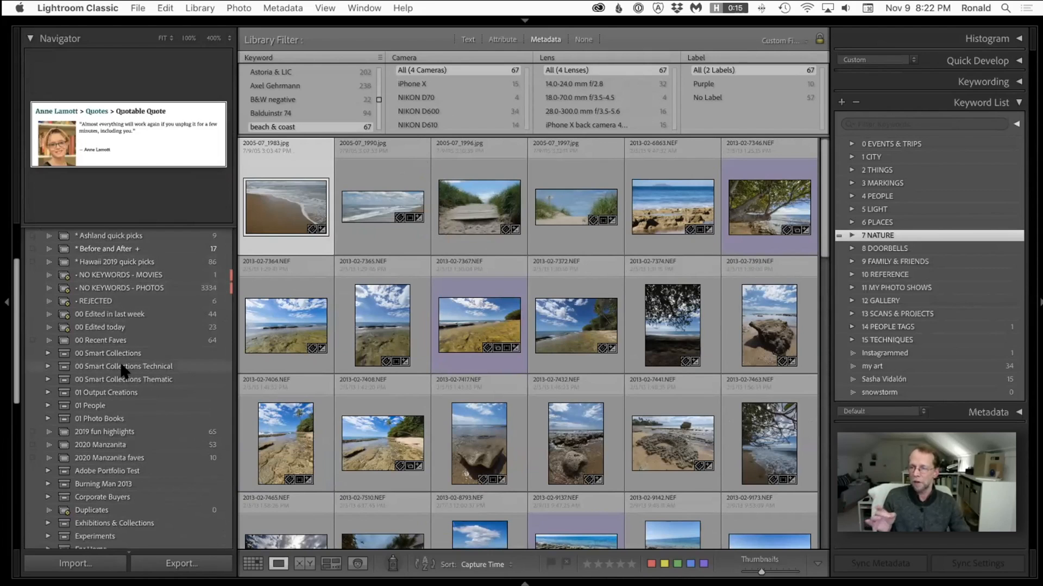
{"action": "left_click", "coordinate": [47, 366]}
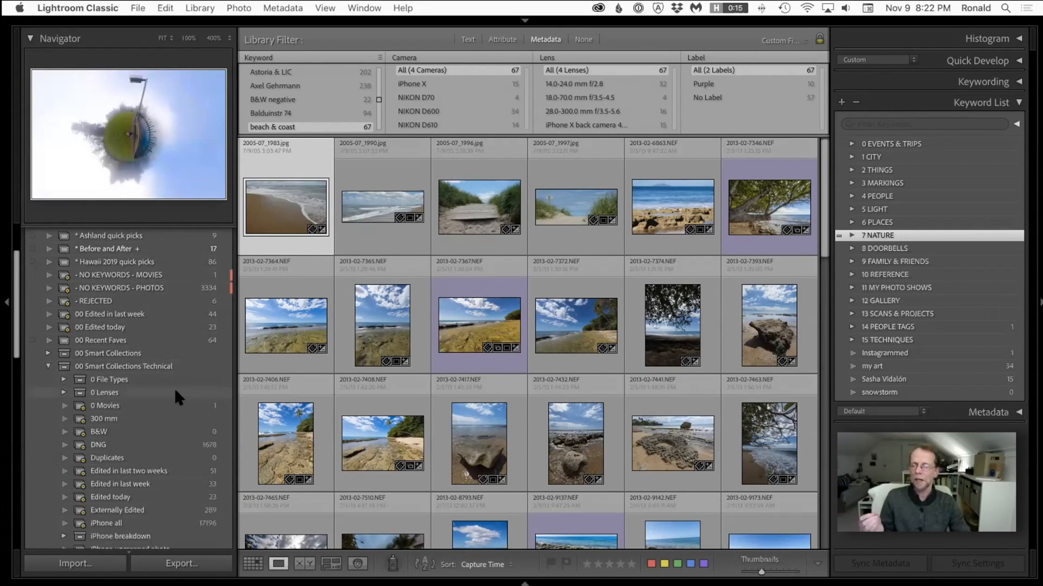
{"action": "scroll", "coordinate": [176, 392], "scroll_direction": "down", "scroll_amount": 15}
{"action": "scroll", "coordinate": [175, 387], "scroll_direction": "down", "scroll_amount": 2}
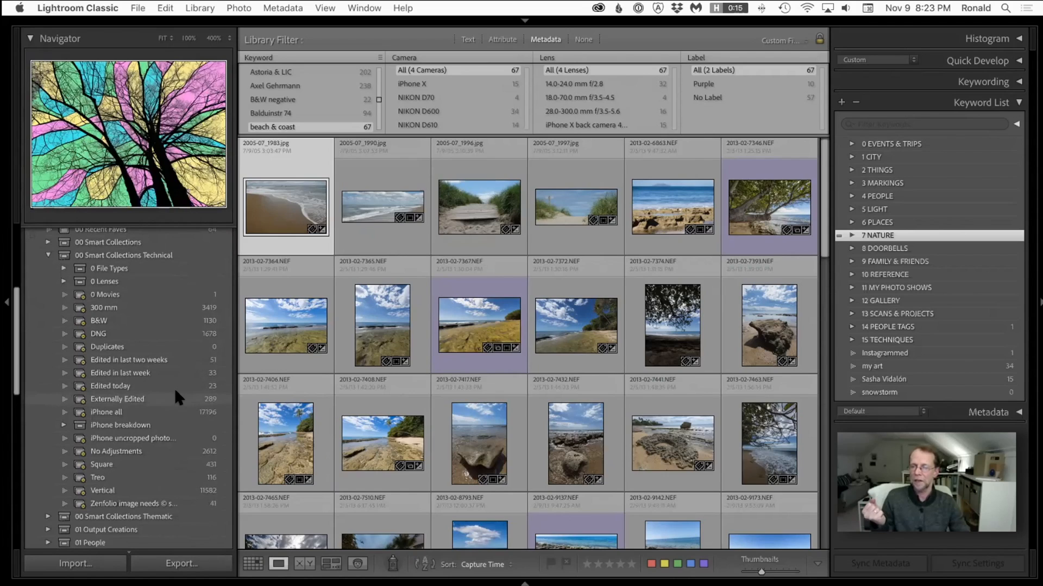
Show the photos in the iPhone breakdown set and in the No Adjustments and Square smart collections
{"action": "left_click", "coordinate": [110, 422]}
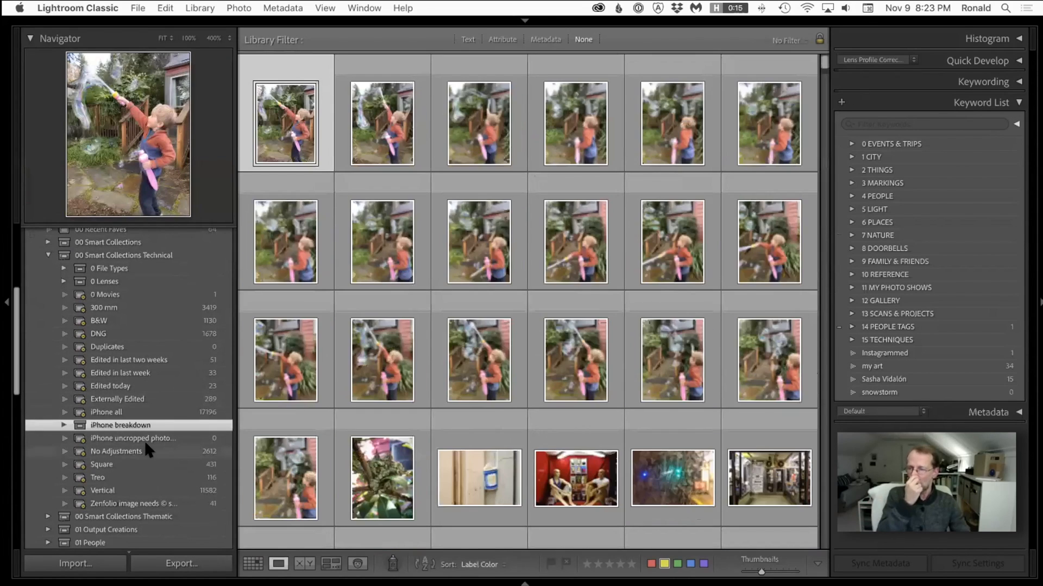
{"action": "left_click", "coordinate": [142, 449]}
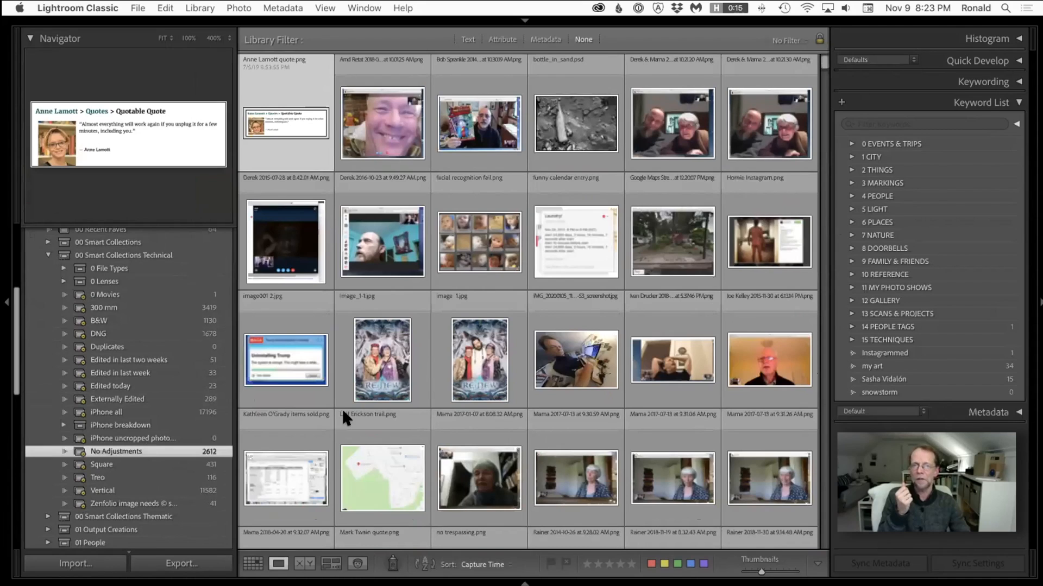
{"action": "left_click", "coordinate": [181, 464]}
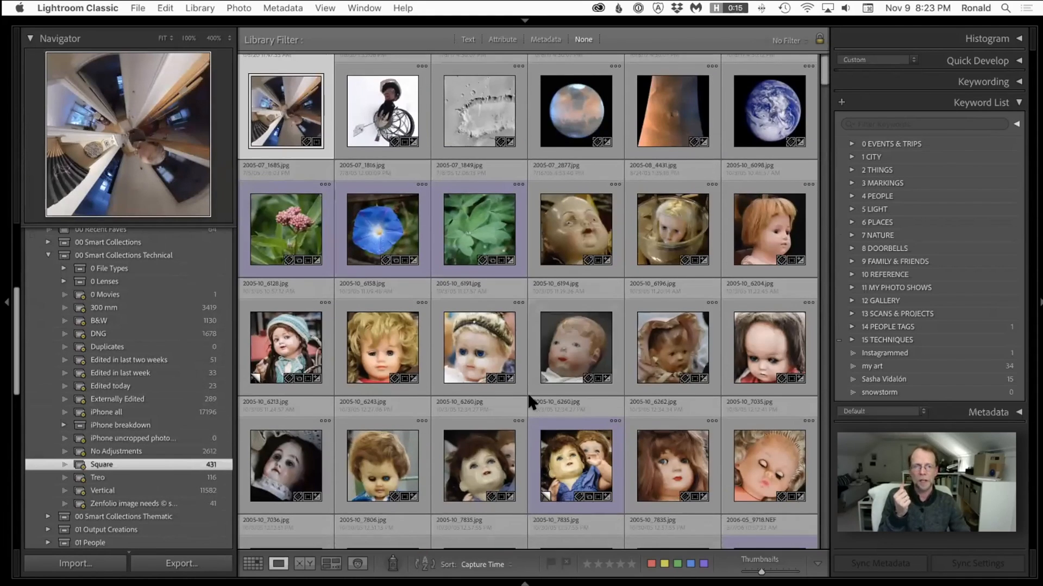
{"action": "scroll", "coordinate": [526, 393], "scroll_direction": "down", "scroll_amount": 5}
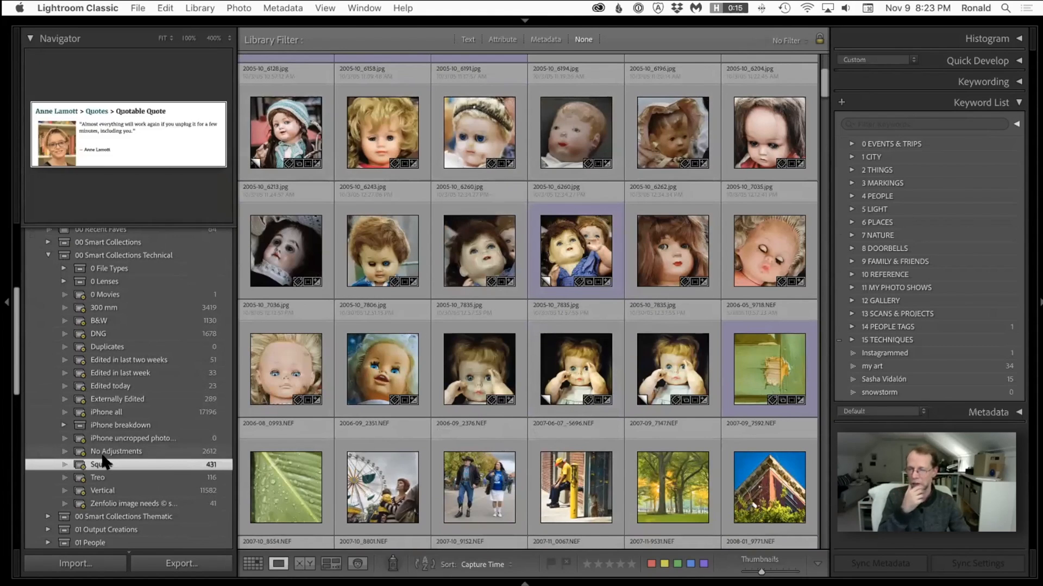
Show the photos in the Vertical, Edited today and Edited in last two weeks smart collections
{"action": "left_click", "coordinate": [106, 491]}
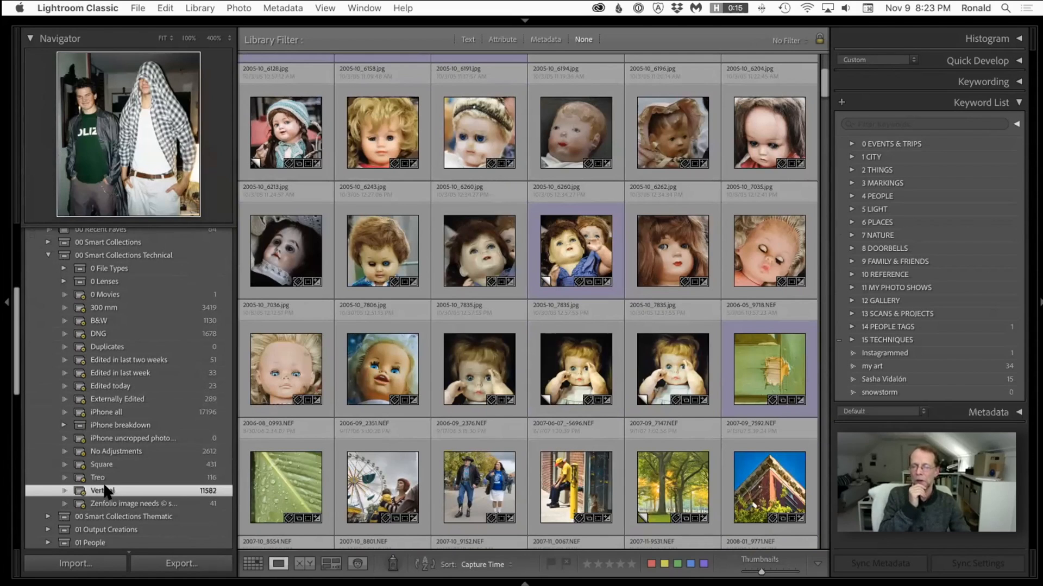
{"action": "scroll", "coordinate": [564, 363], "scroll_direction": "down", "scroll_amount": 15}
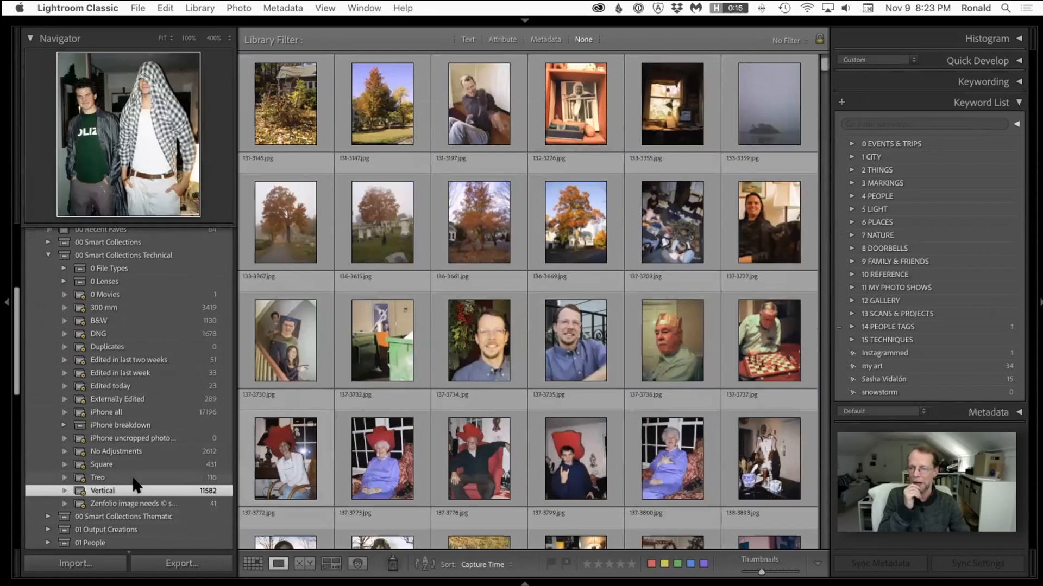
{"action": "left_click", "coordinate": [152, 385]}
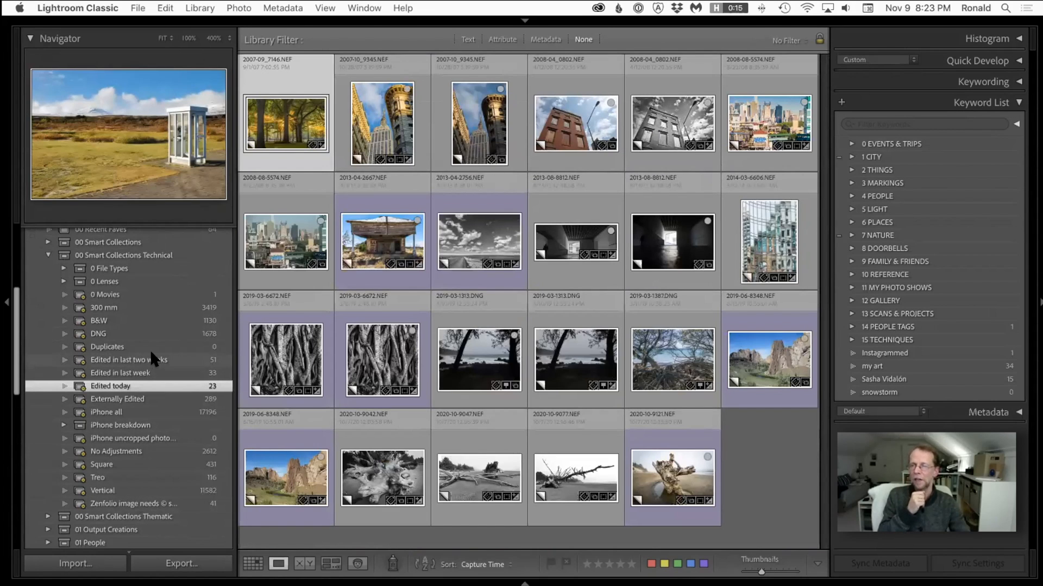
{"action": "left_click", "coordinate": [152, 357]}
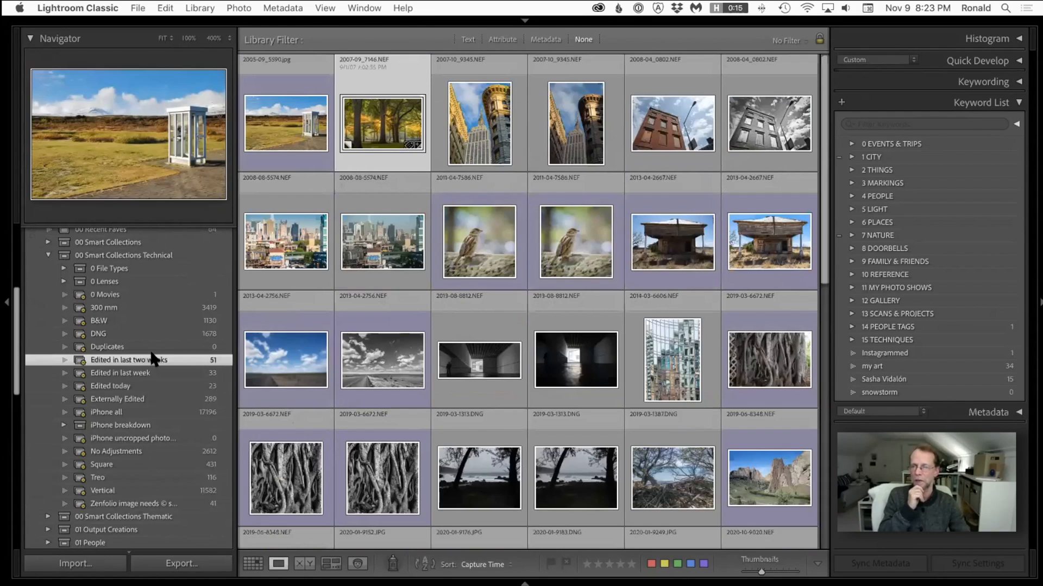
Collapse the 00 Smart Collections Technical set and the Collections section, and return to the first photos in the grid
{"action": "left_click", "coordinate": [45, 251]}
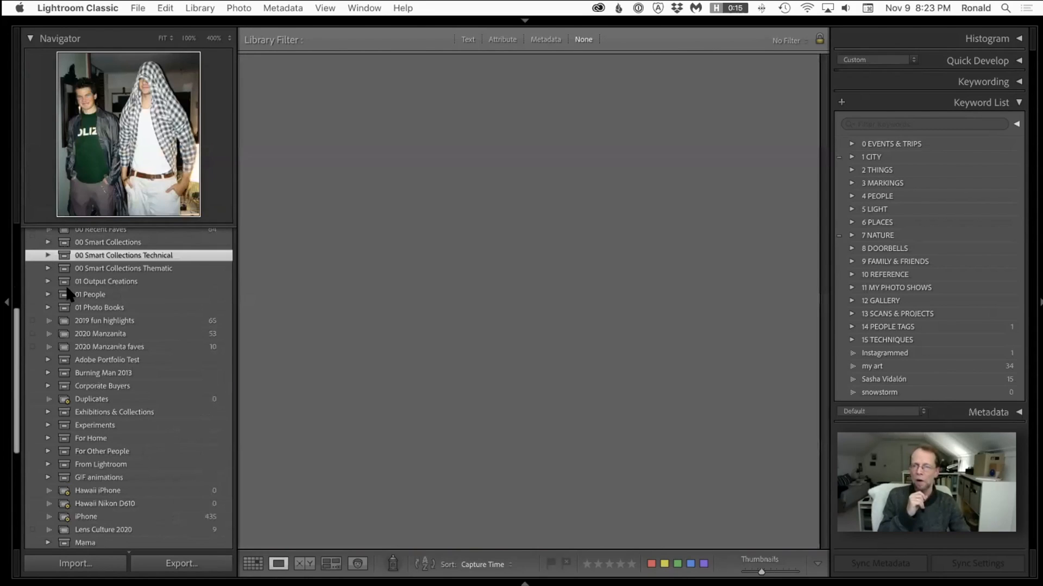
{"action": "scroll", "coordinate": [92, 332], "scroll_direction": "up", "scroll_amount": 5}
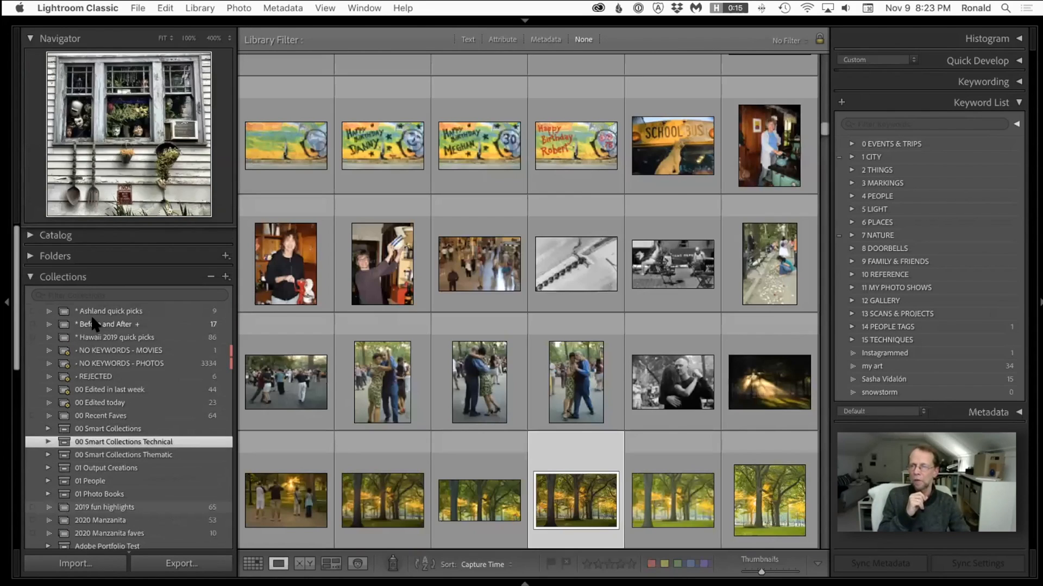
{"action": "left_click", "coordinate": [34, 277]}
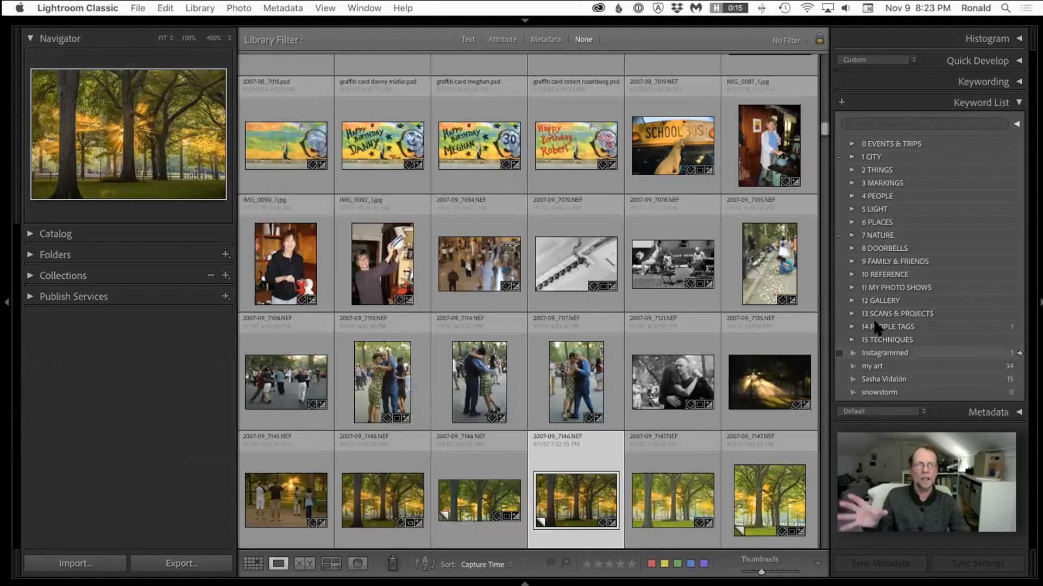
{"action": "left_click_drag", "start_coordinate": [824, 131], "coordinate": [825, 64]}
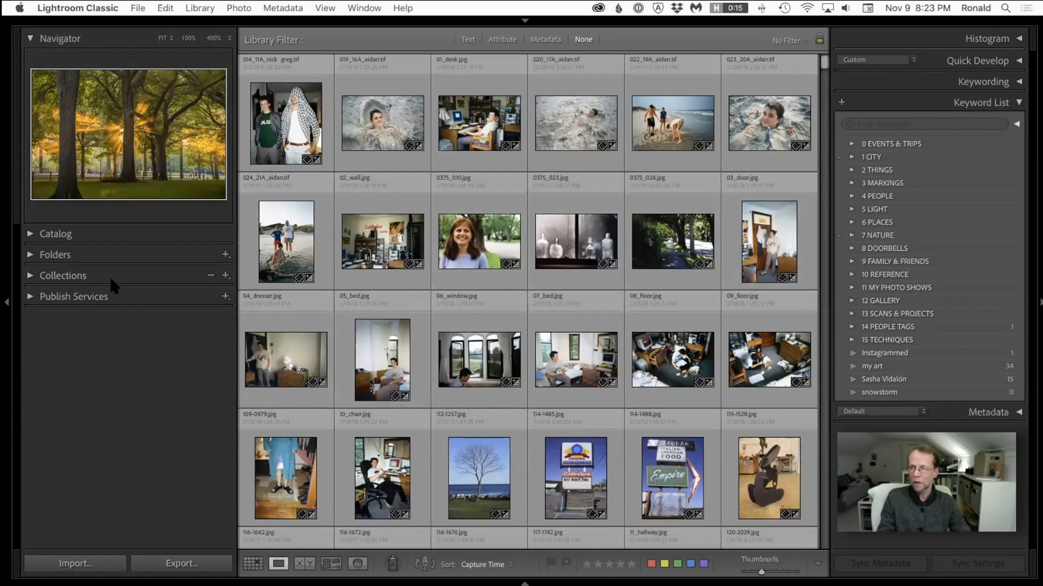
Show the Before and After collection, open its photo 2019-03-1313.DNG in the Develop module, and collapse Collections there
{"action": "left_click", "coordinate": [28, 275]}
{"action": "left_click", "coordinate": [143, 281]}
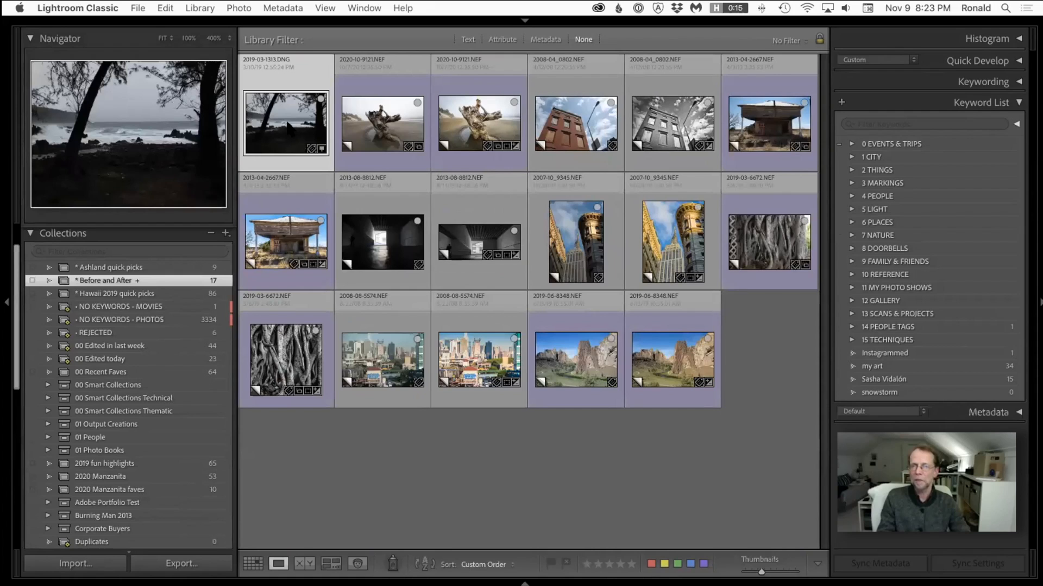
{"action": "key", "text": "d"}
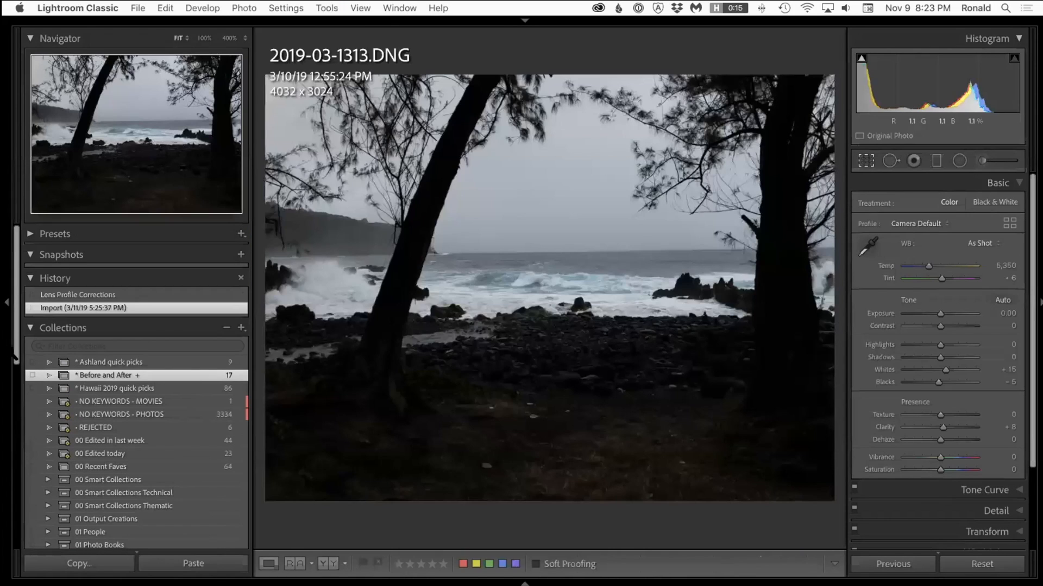
{"action": "left_click", "coordinate": [30, 328]}
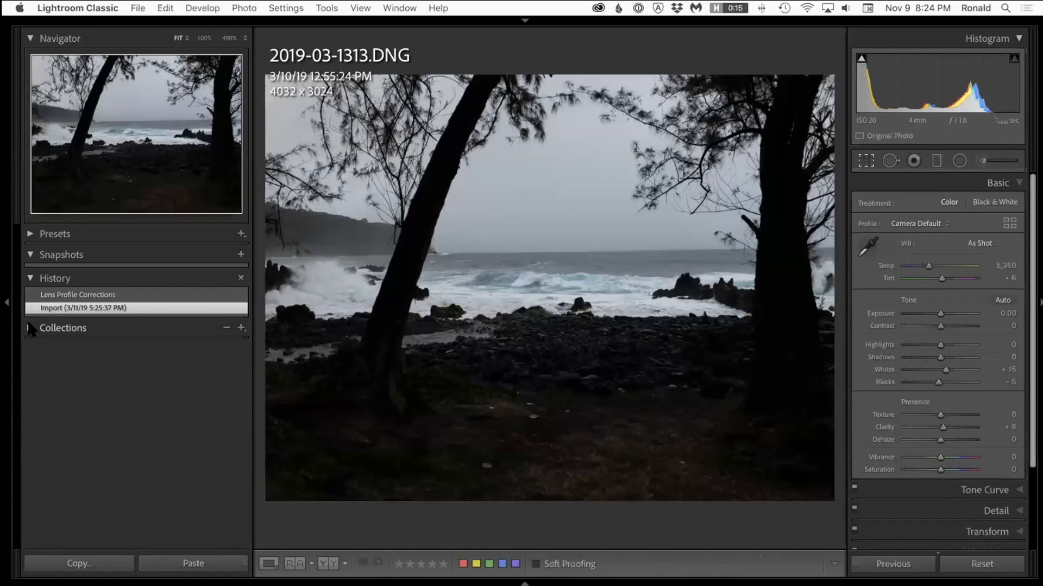
Look through the Presets section and its B&W group, then collapse both
{"action": "left_click", "coordinate": [30, 234]}
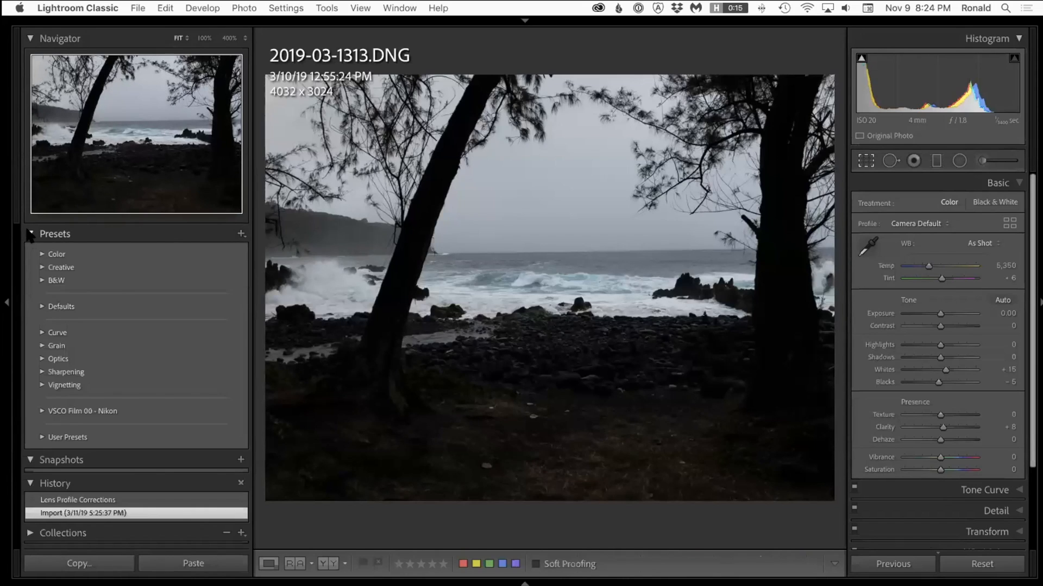
{"action": "left_click", "coordinate": [32, 281]}
{"action": "left_click", "coordinate": [40, 279]}
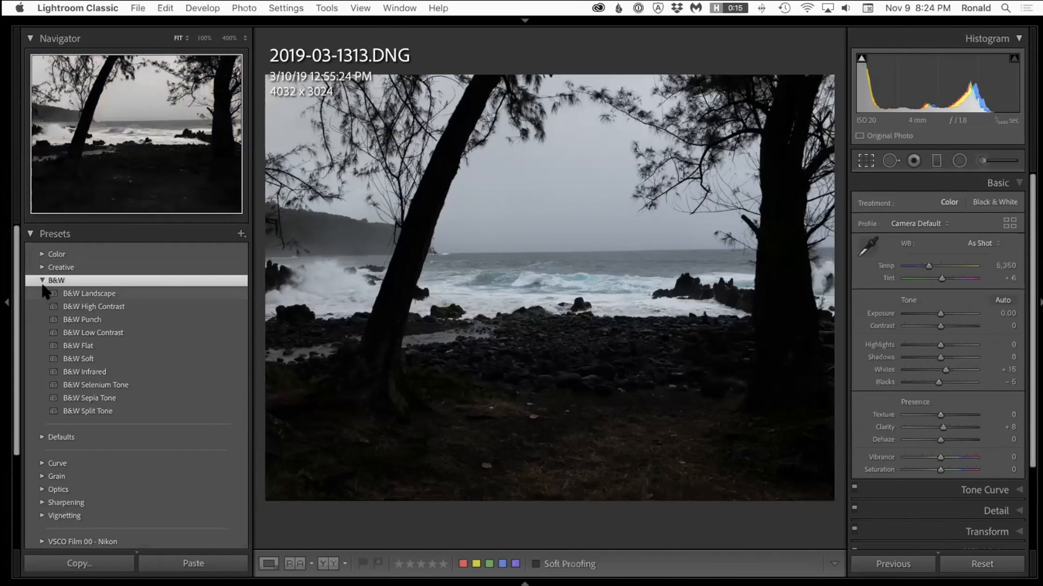
{"action": "left_click", "coordinate": [41, 281]}
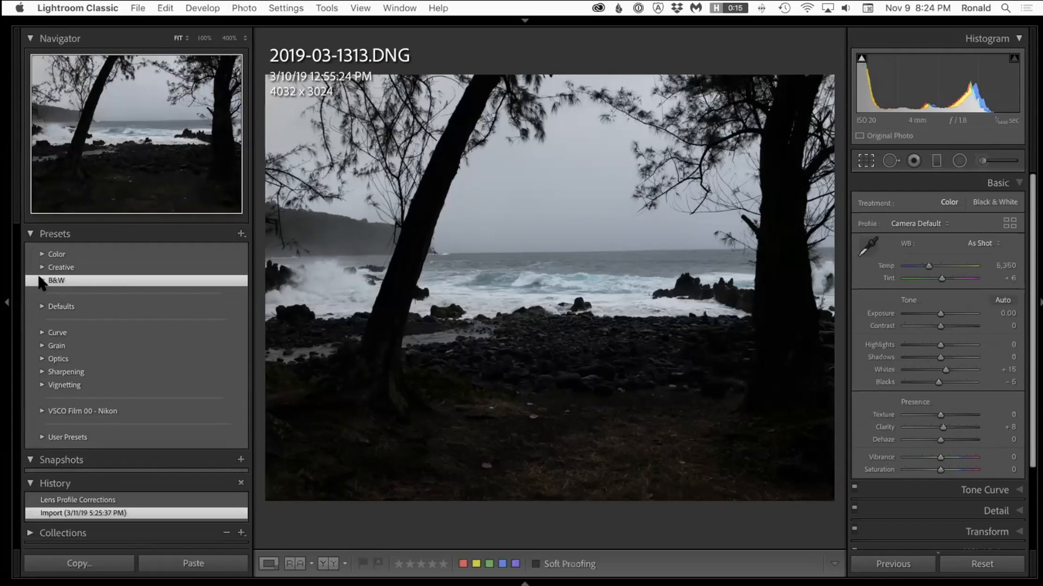
{"action": "left_click", "coordinate": [31, 234]}
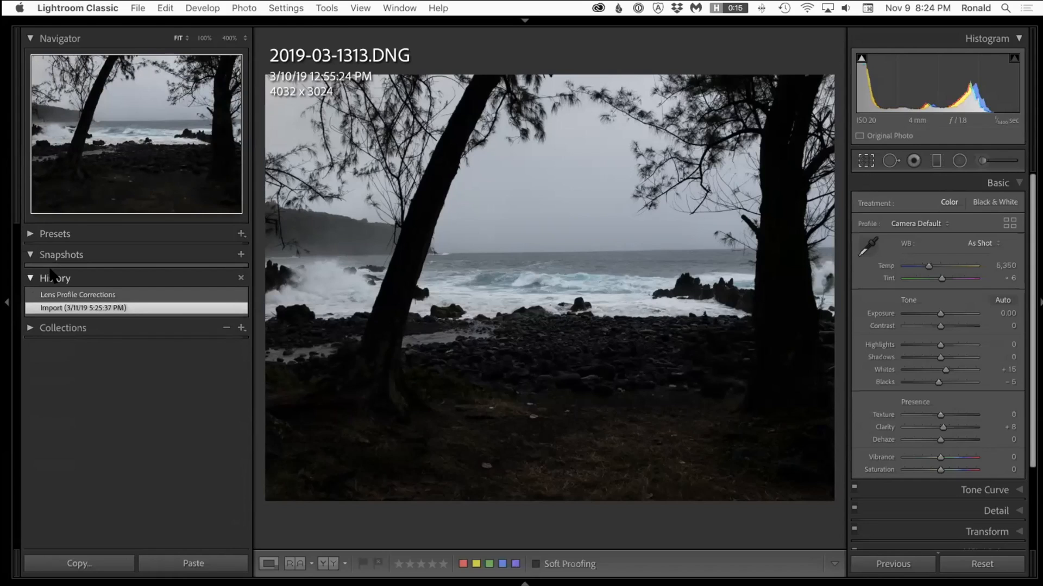
Collapse Snapshots, look over the Collections list in Develop, and collapse it again
{"action": "left_click", "coordinate": [30, 255]}
{"action": "left_click", "coordinate": [30, 326]}
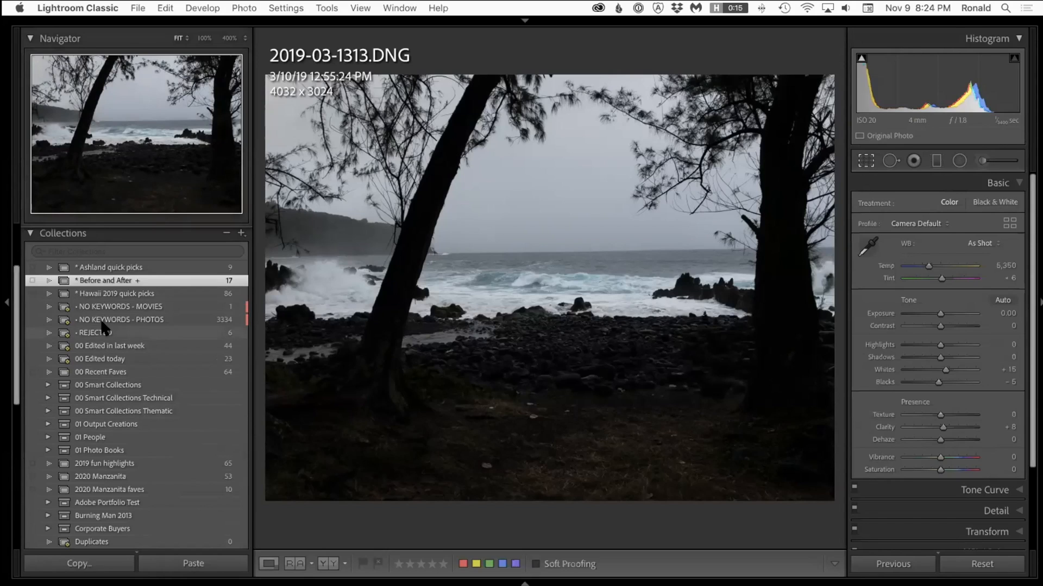
{"action": "scroll", "coordinate": [101, 321], "scroll_direction": "up", "scroll_amount": 3}
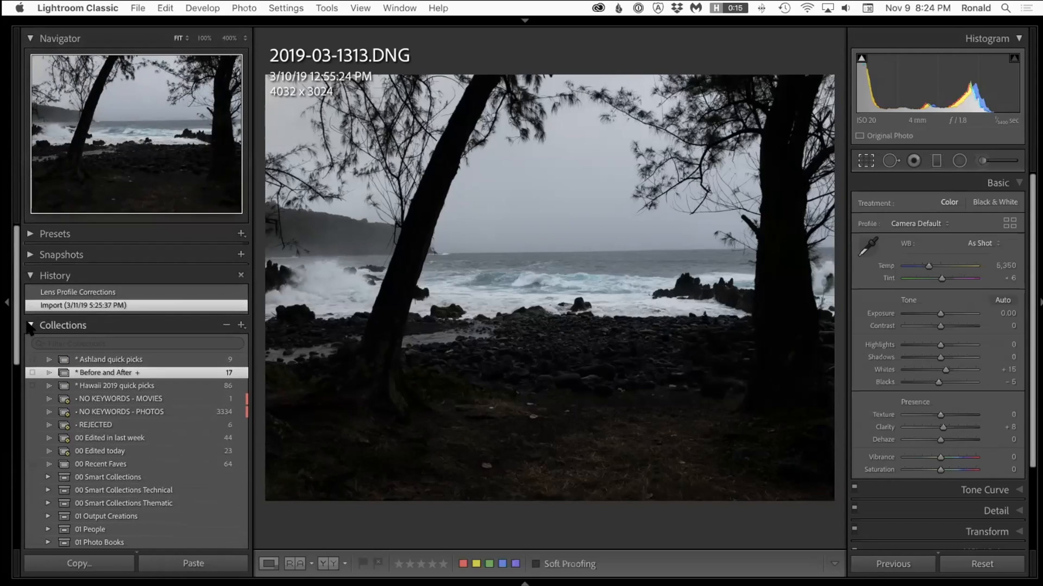
{"action": "left_click", "coordinate": [52, 320]}
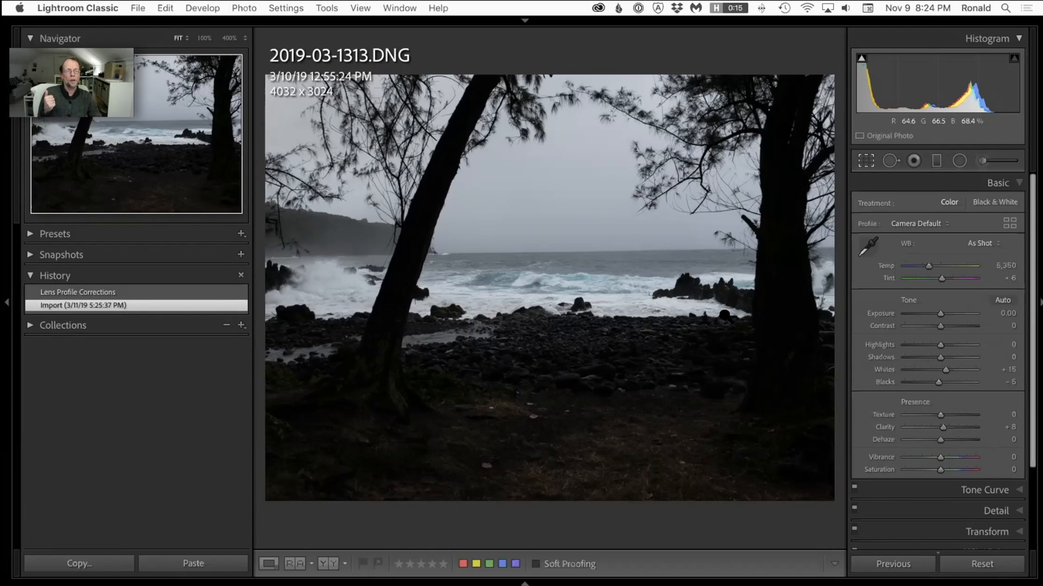
Examine the list of Develop adjustment sections and the Basic adjustments, leaving Basic collapsed
{"action": "left_click", "coordinate": [1017, 183]}
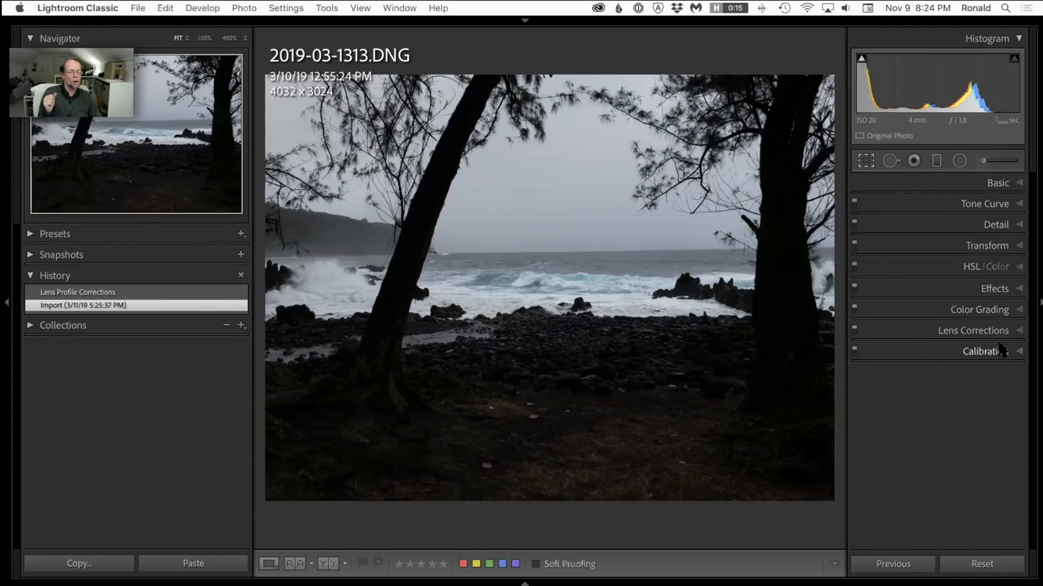
{"action": "left_click", "coordinate": [1018, 184]}
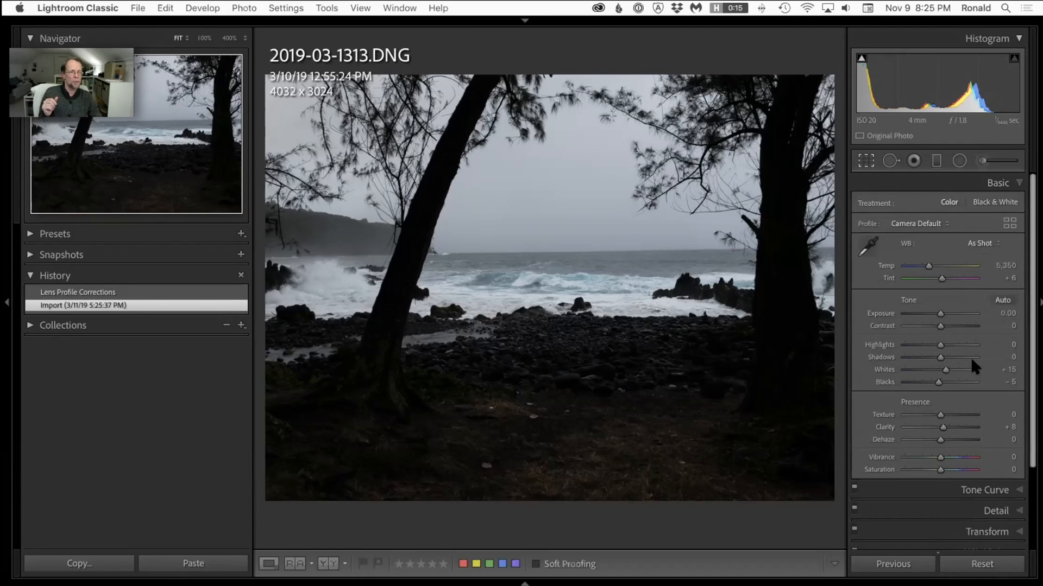
{"action": "scroll", "coordinate": [1018, 183], "scroll_direction": "down", "scroll_amount": 1}
{"action": "left_click", "coordinate": [1017, 183]}
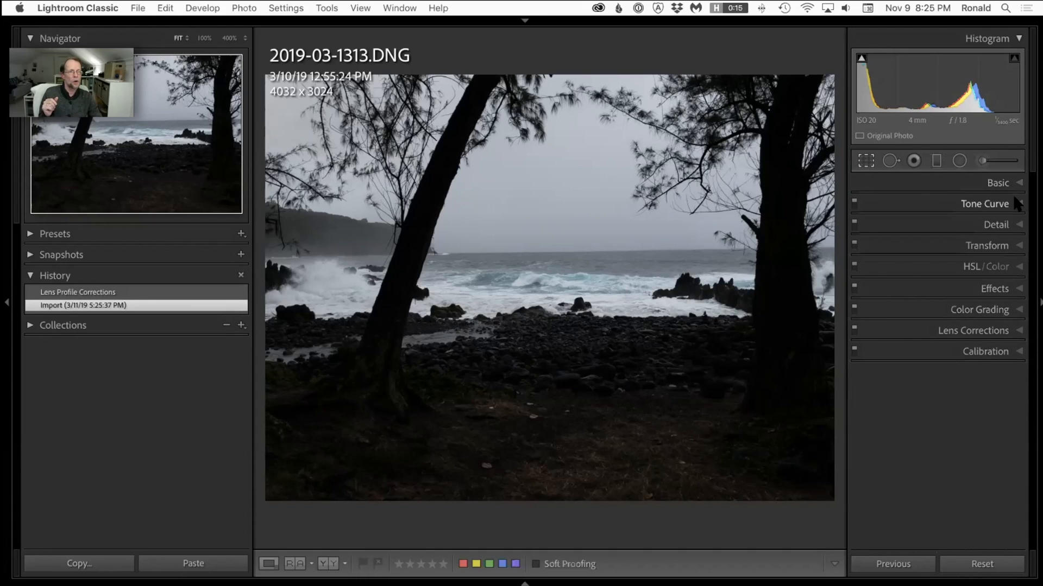
View the Tone Curve adjustments and the Detail section's sharpening and noise reduction settings, collapsing each after viewing
{"action": "left_click", "coordinate": [1017, 204]}
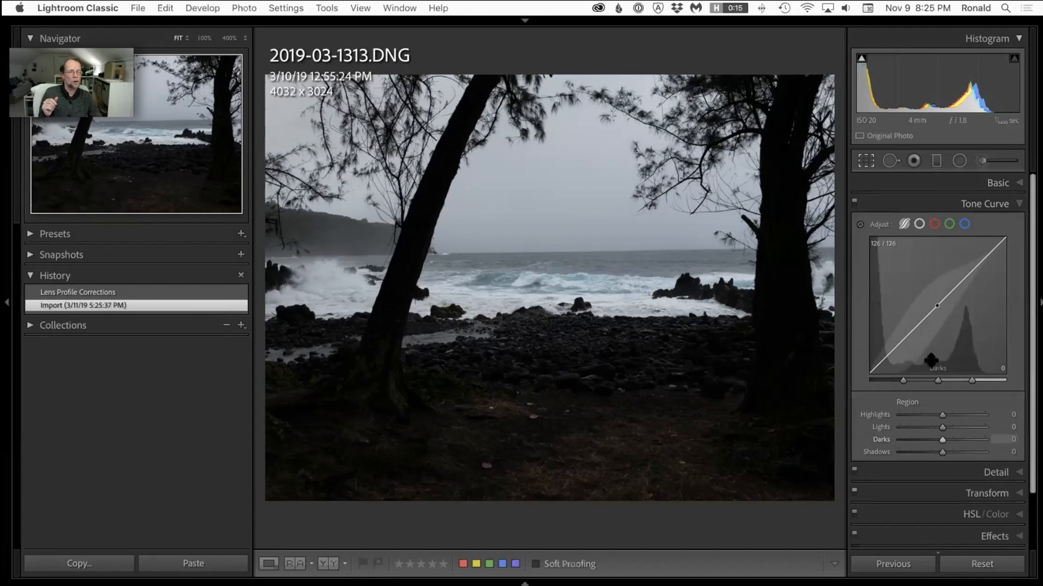
{"action": "left_click", "coordinate": [1018, 205]}
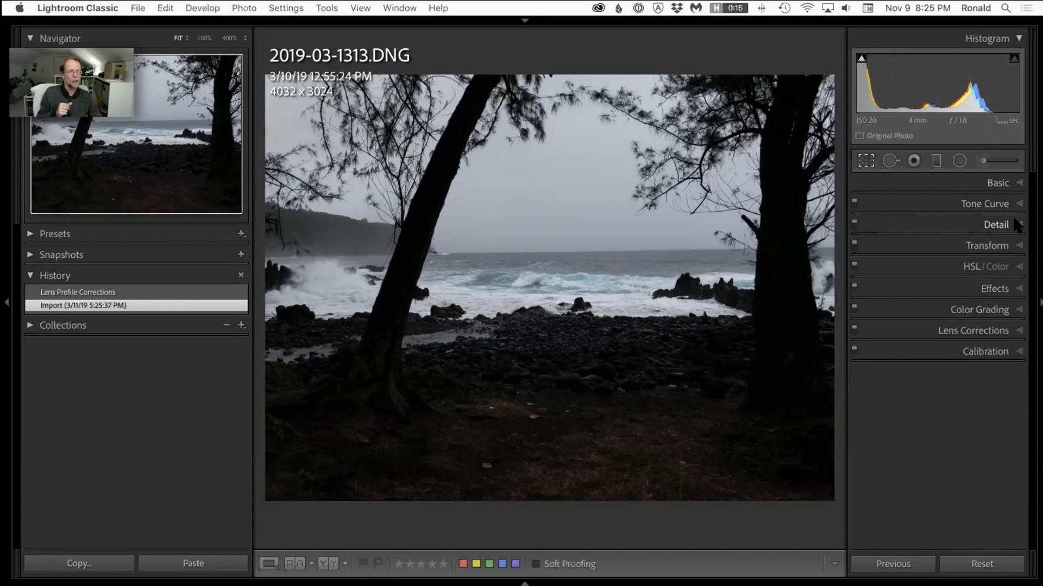
{"action": "left_click", "coordinate": [1018, 224]}
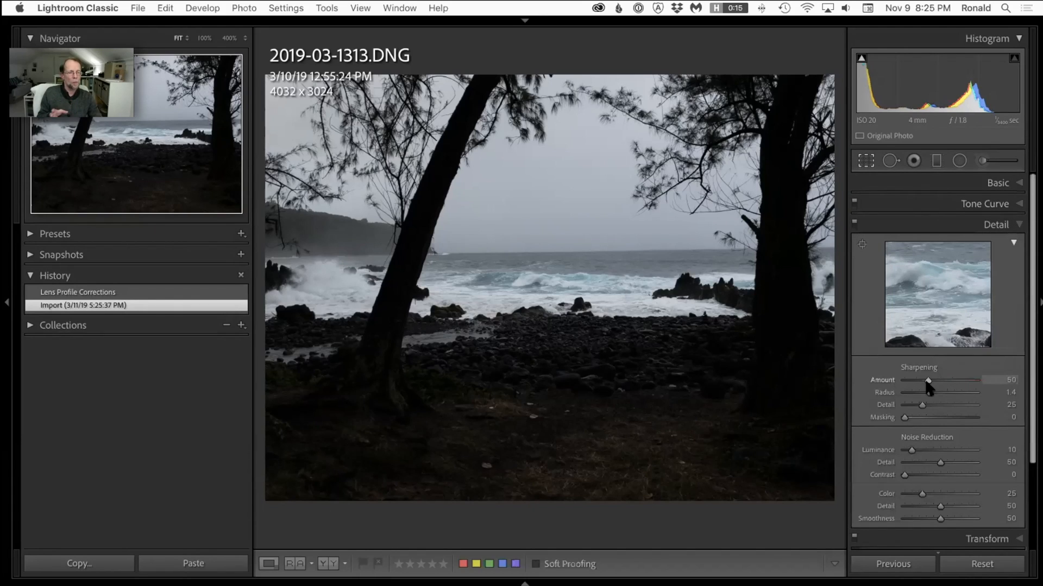
{"action": "left_click", "coordinate": [1018, 224]}
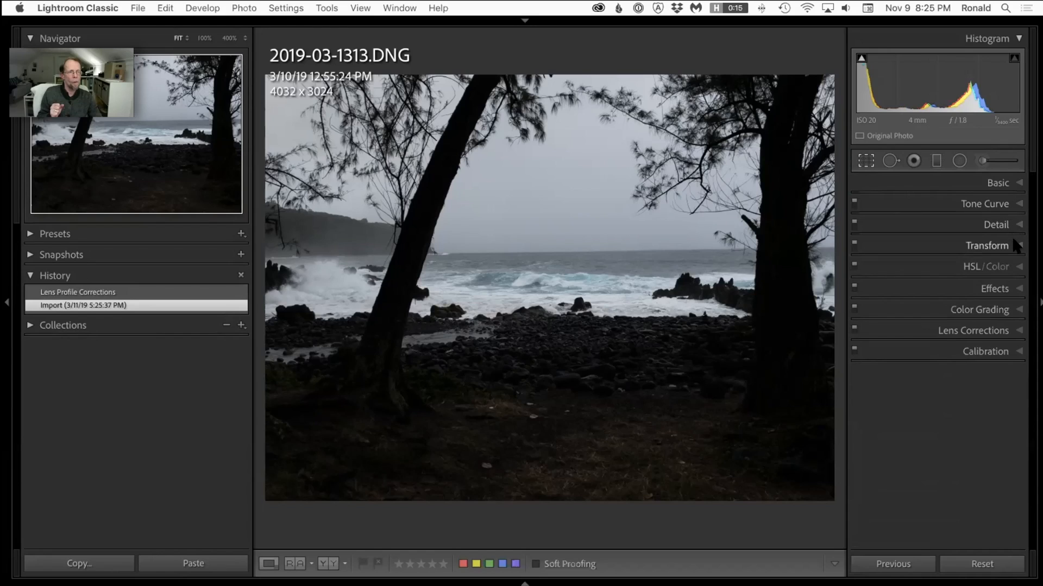
View the Transform adjustments and the HSL/Color saturation adjustments, collapsing each after viewing
{"action": "left_click", "coordinate": [1017, 246]}
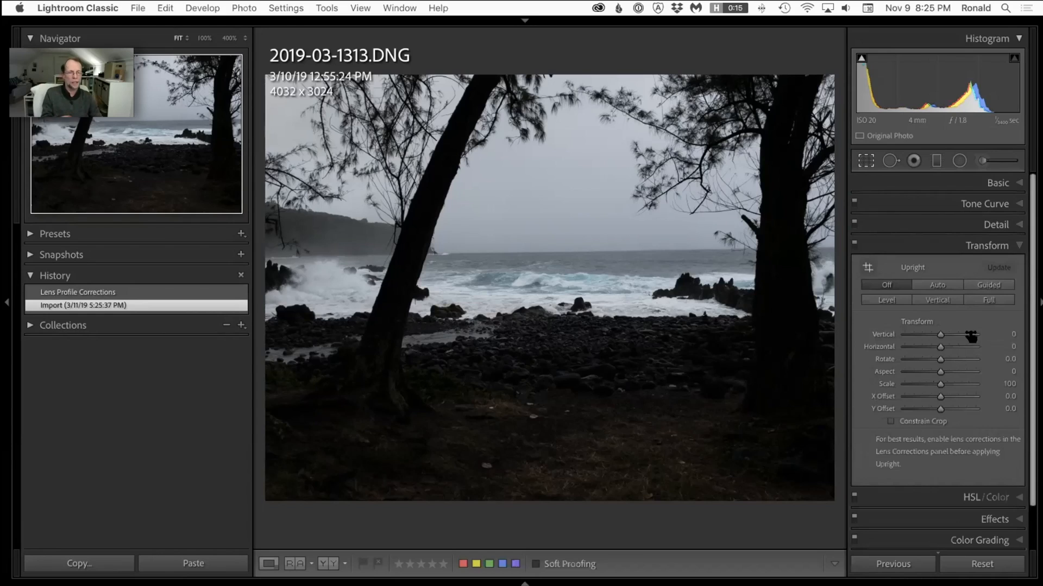
{"action": "left_click", "coordinate": [1016, 244]}
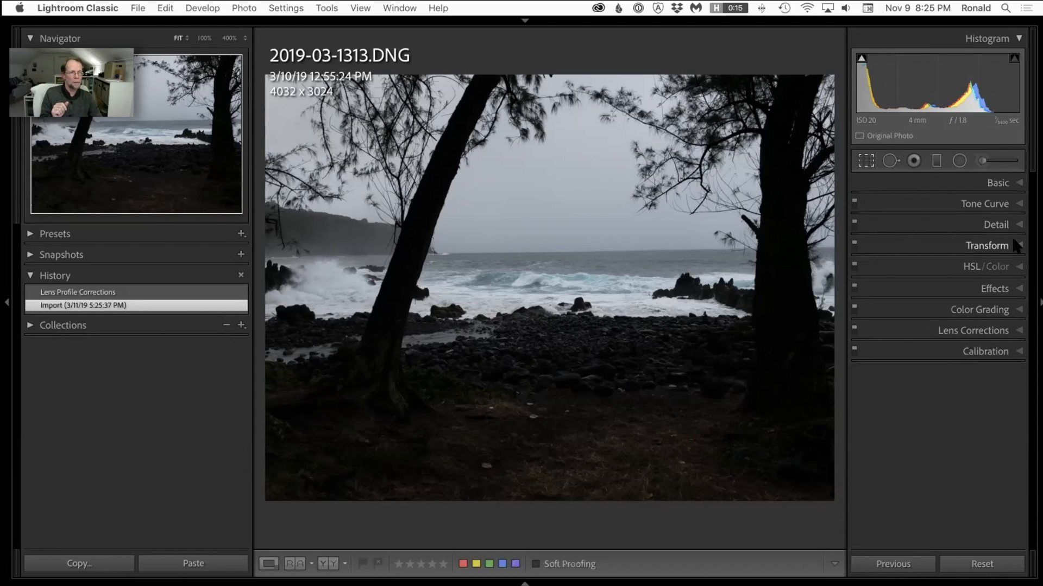
{"action": "left_click", "coordinate": [1014, 262]}
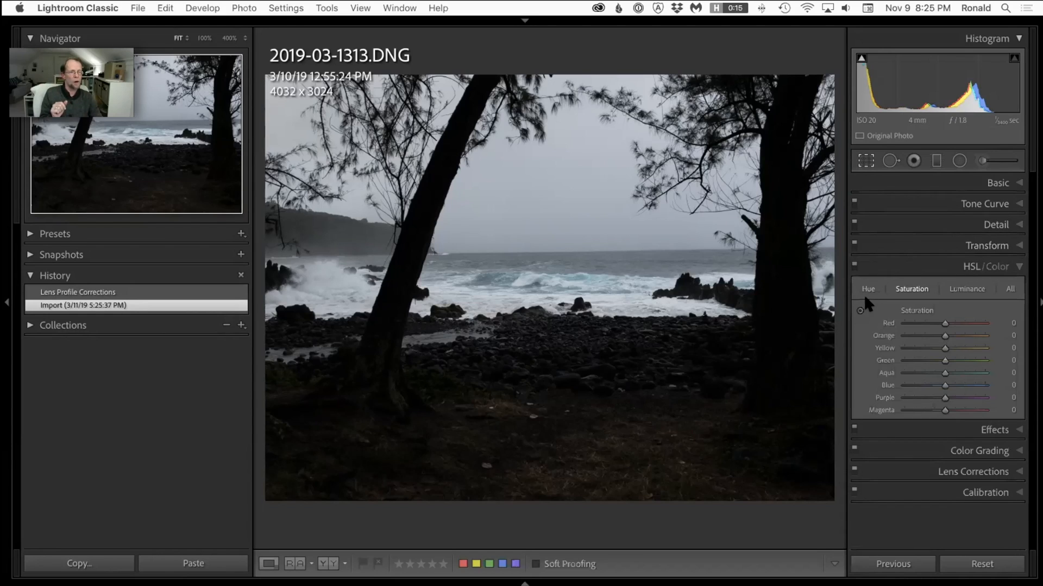
{"action": "left_click", "coordinate": [1013, 267]}
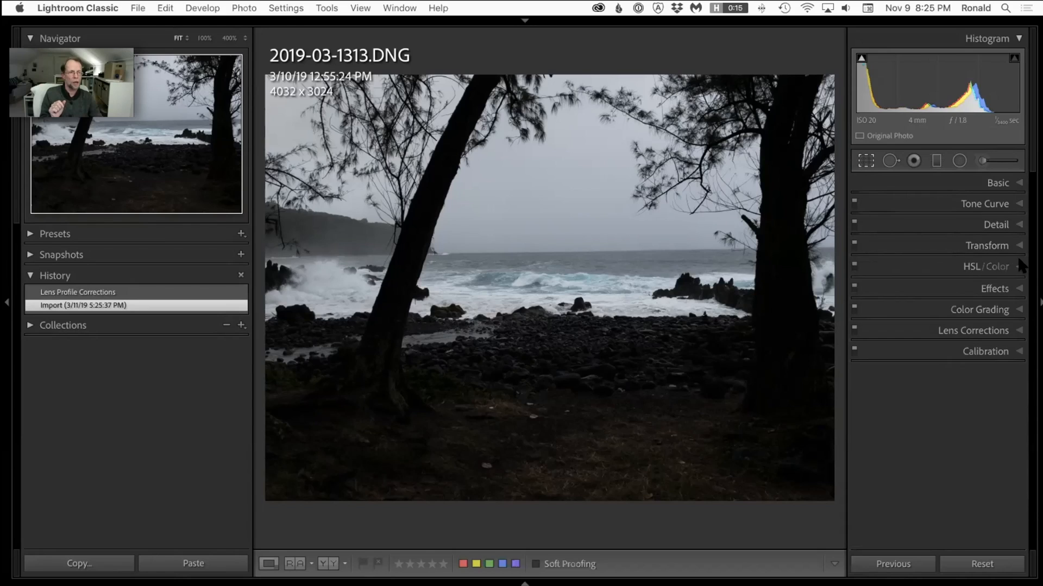
View the Effects vignetting and grain settings and the Color Grading wheels, collapsing each after viewing
{"action": "left_click", "coordinate": [1015, 282]}
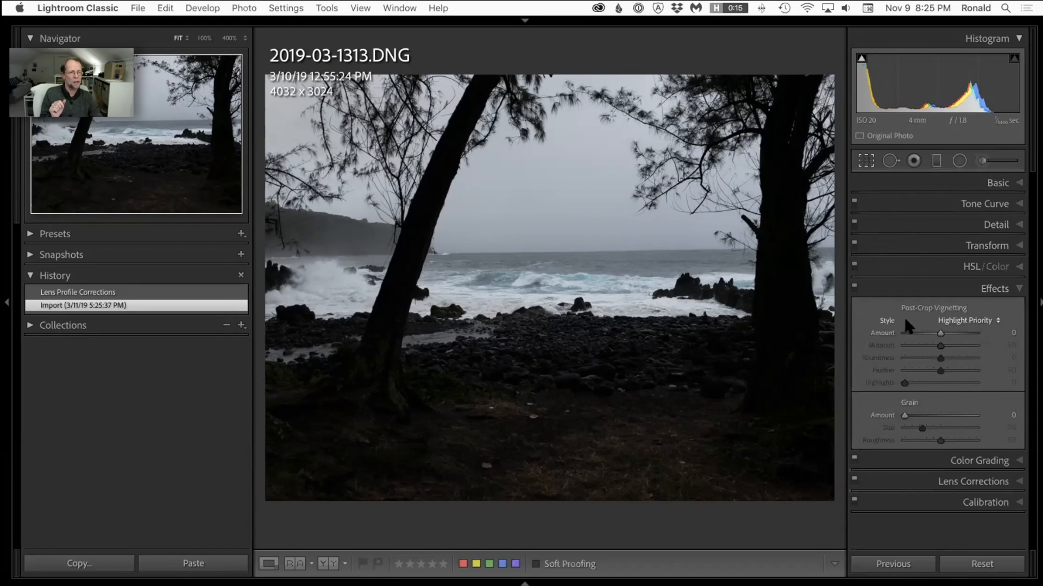
{"action": "left_click", "coordinate": [1014, 288]}
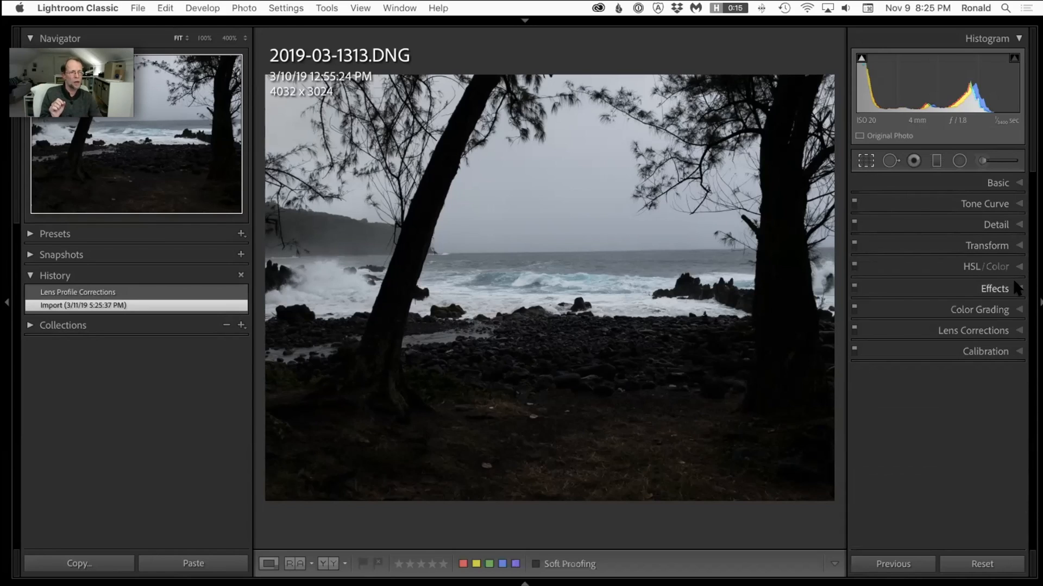
{"action": "left_click", "coordinate": [1016, 311]}
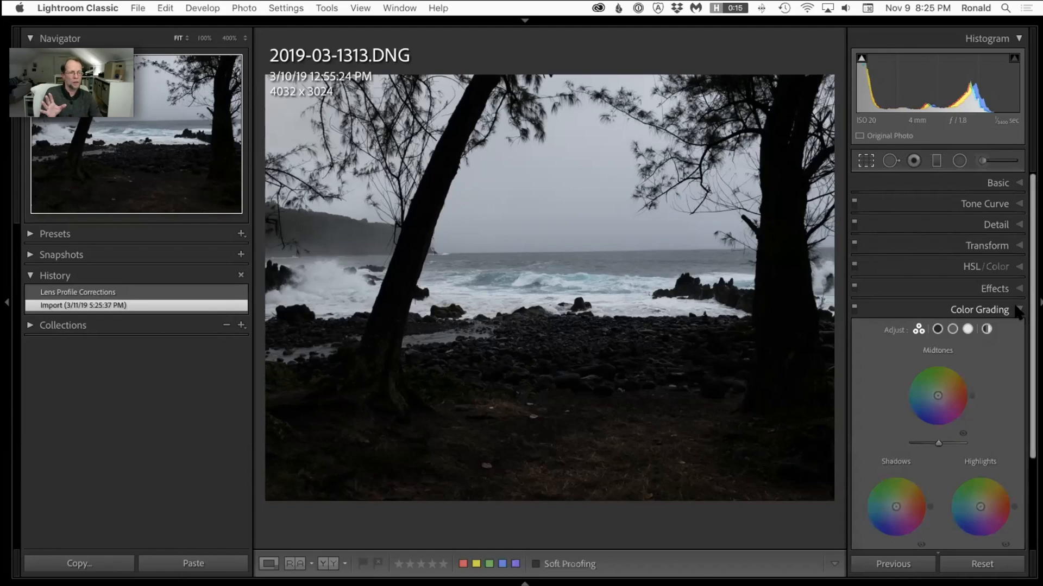
{"action": "left_click", "coordinate": [1017, 310]}
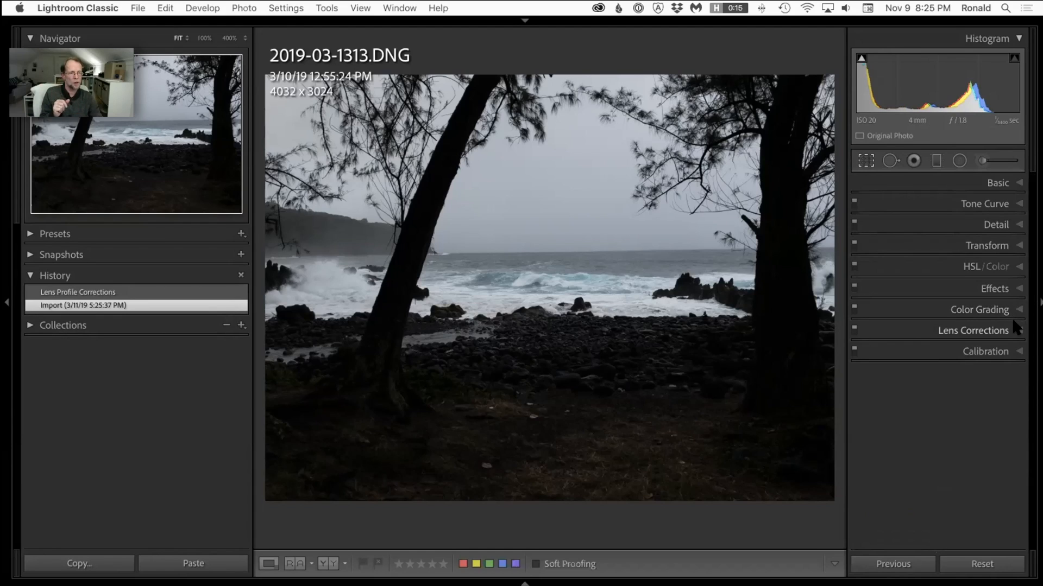
Toggle Enable Profile Corrections on and off three times in Lens Corrections to compare the photo, leaving it off, and collapse the section
{"action": "left_click", "coordinate": [1015, 332]}
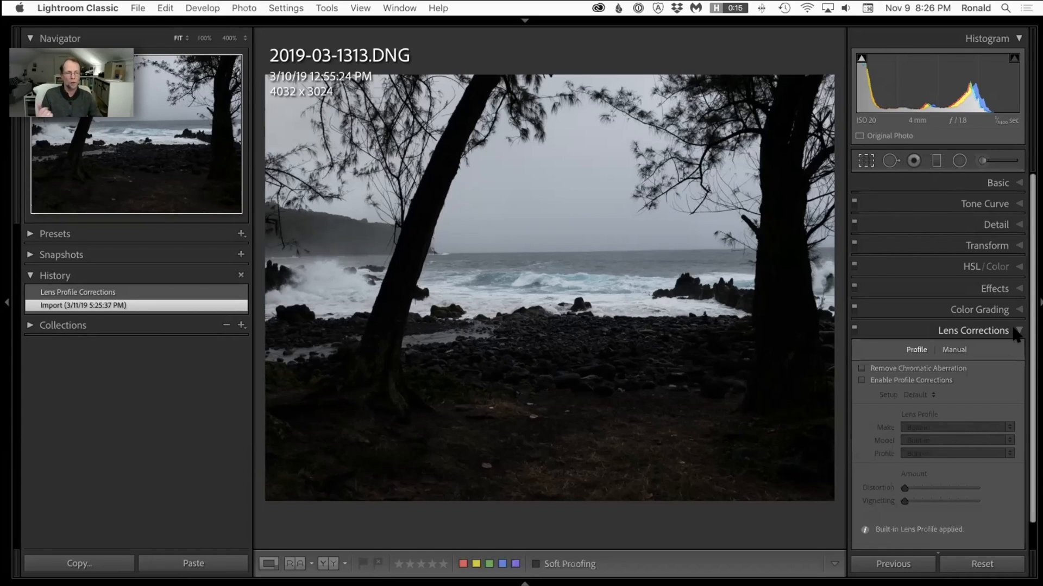
{"action": "left_click", "coordinate": [912, 380]}
{"action": "left_click", "coordinate": [912, 380]}
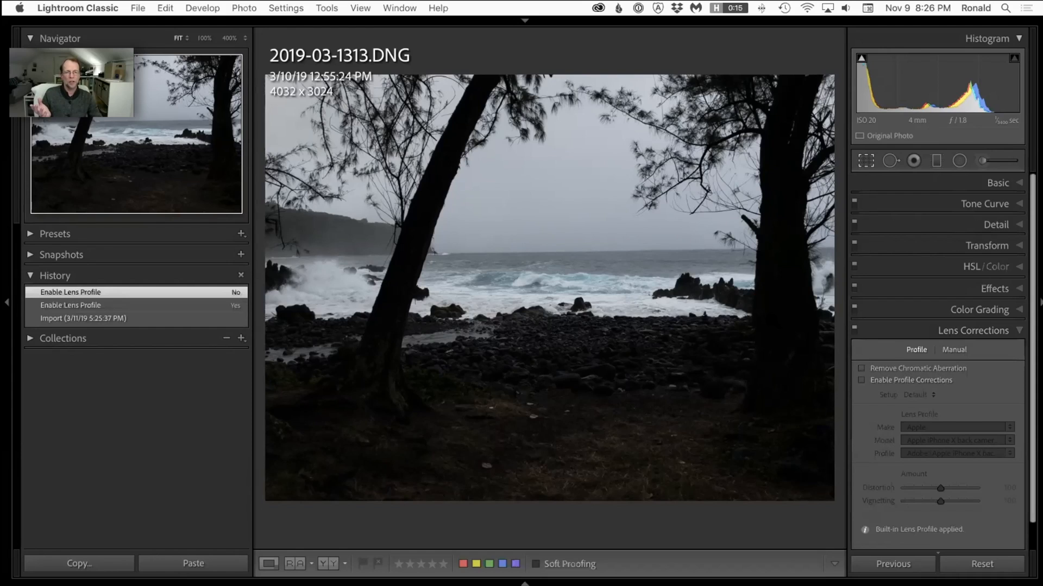
{"action": "left_click", "coordinate": [936, 380]}
{"action": "left_click", "coordinate": [936, 380]}
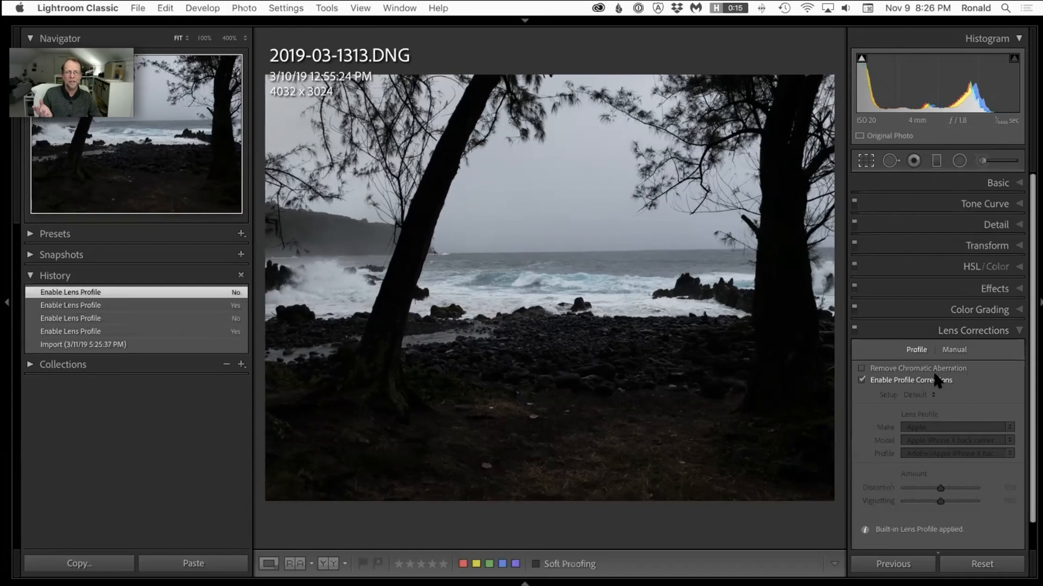
{"action": "left_click", "coordinate": [936, 380]}
{"action": "left_click", "coordinate": [937, 380]}
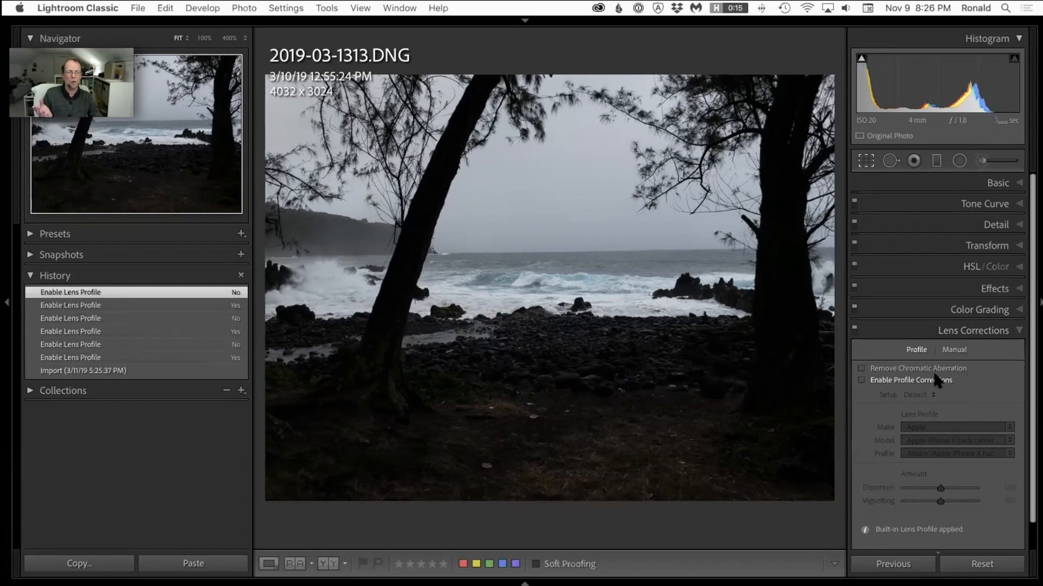
{"action": "left_click", "coordinate": [1014, 324]}
View the Calibration settings, collapse them, and expand the Basic adjustments
{"action": "left_click", "coordinate": [1012, 344]}
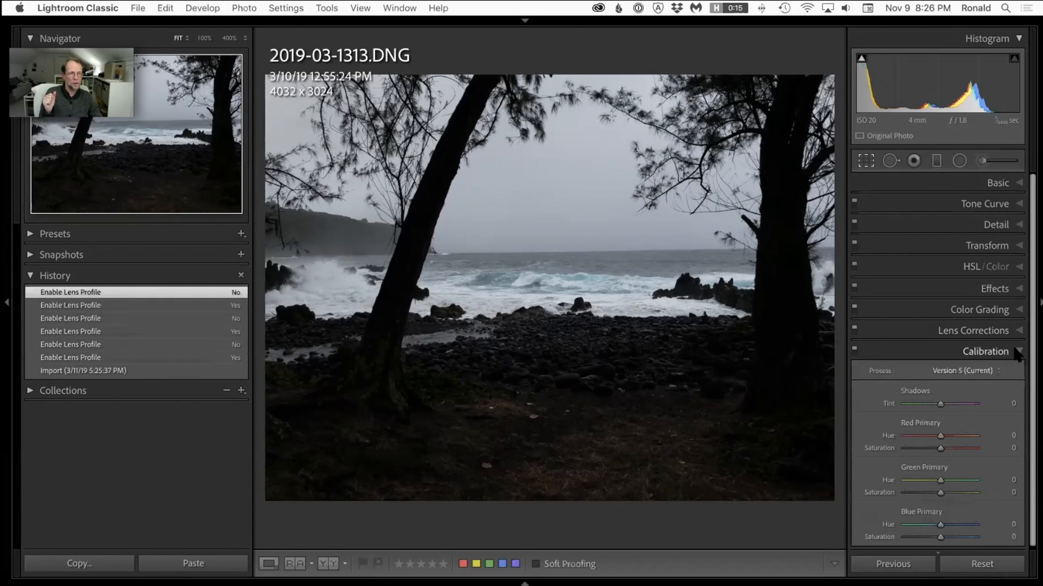
{"action": "left_click", "coordinate": [1016, 353]}
{"action": "left_click", "coordinate": [1015, 184]}
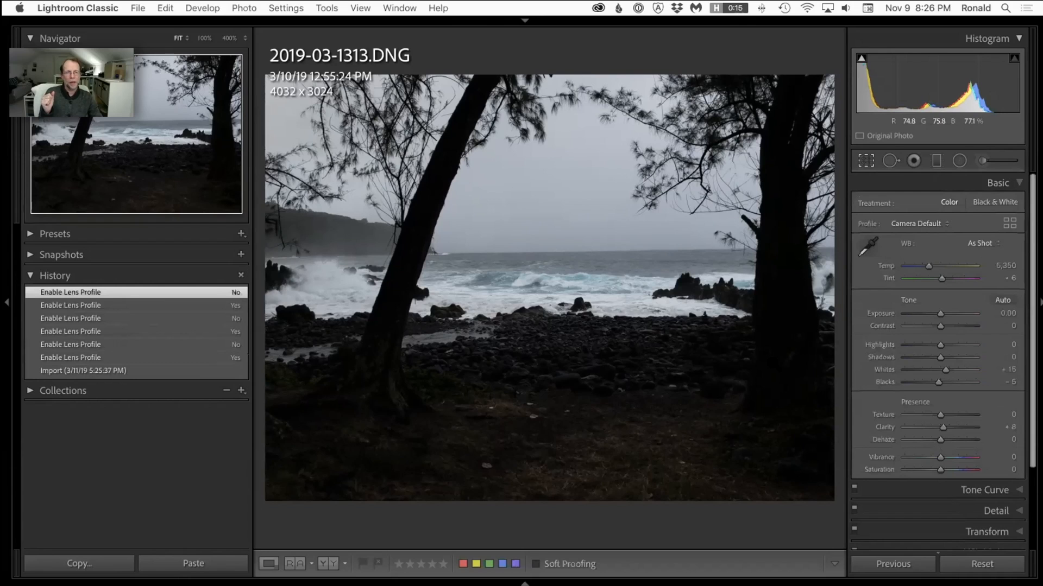
Straighten the seascape photo with a crop angle of 0.89 and apply the crop
{"action": "key", "text": "r"}
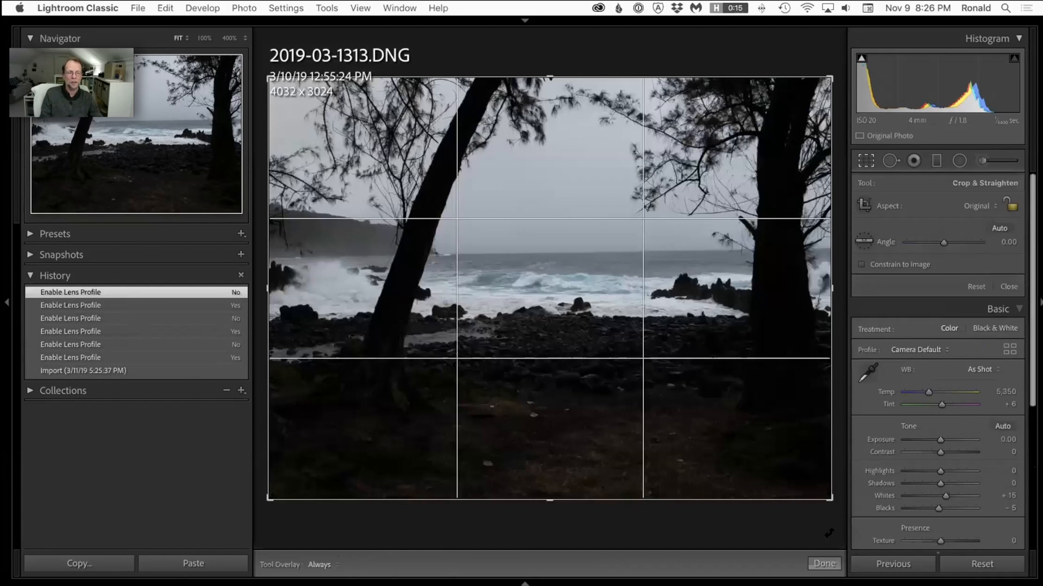
{"action": "left_click_drag", "start_coordinate": [832, 513], "coordinate": [831, 514]}
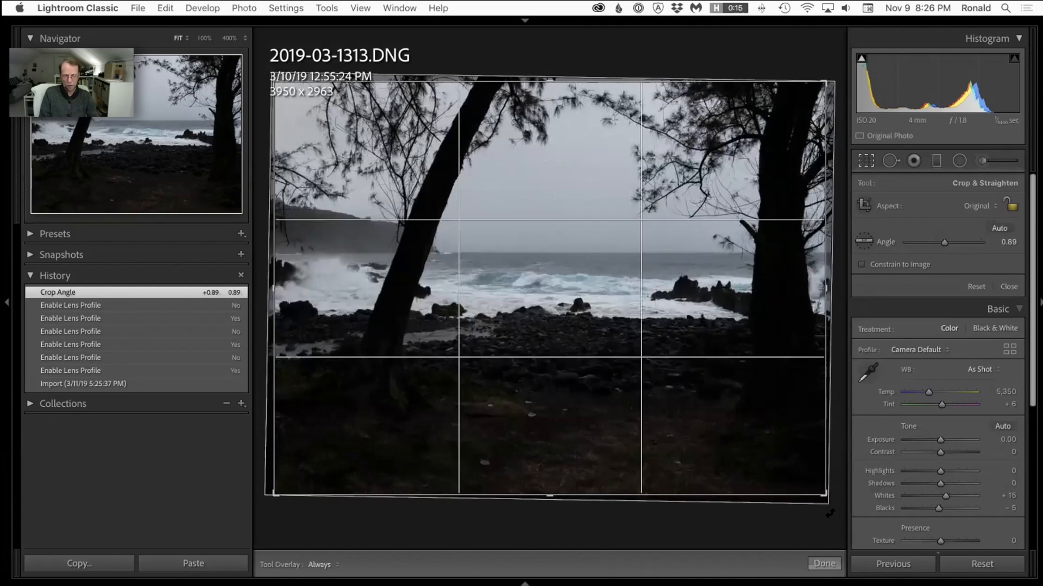
{"action": "key", "text": "r"}
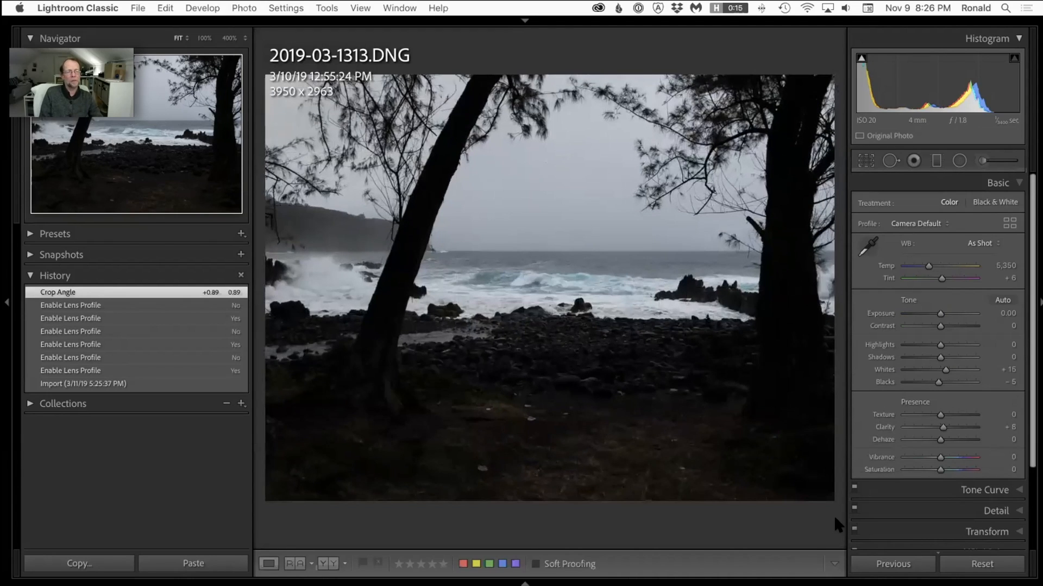
Brighten the photo in the Basic adjustments by setting Shadows to +100 and Exposure to +0.35
{"action": "scroll", "coordinate": [990, 337], "scroll_direction": "down", "scroll_amount": 2}
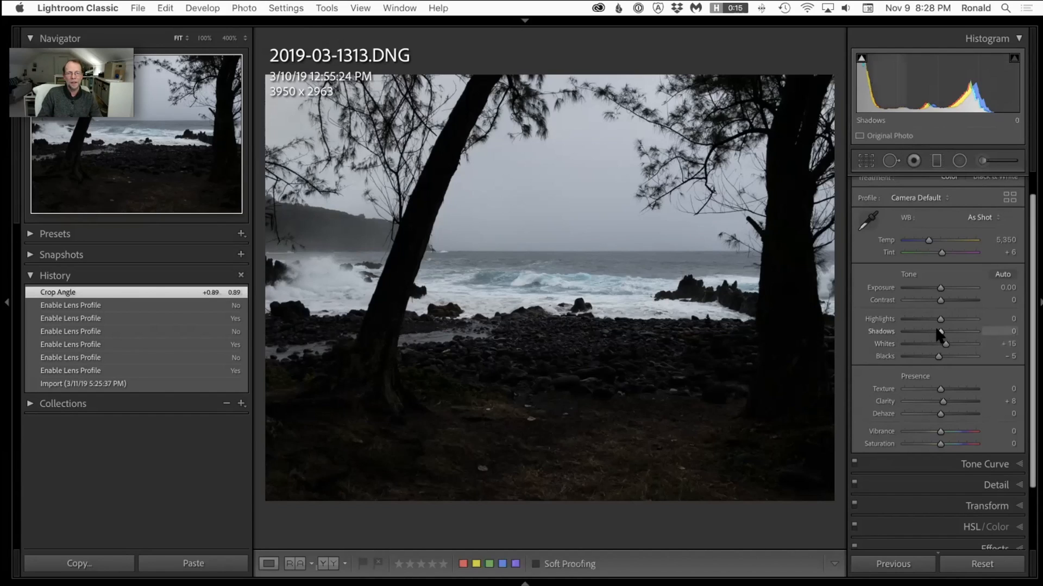
{"action": "left_click_drag", "start_coordinate": [940, 332], "coordinate": [977, 331]}
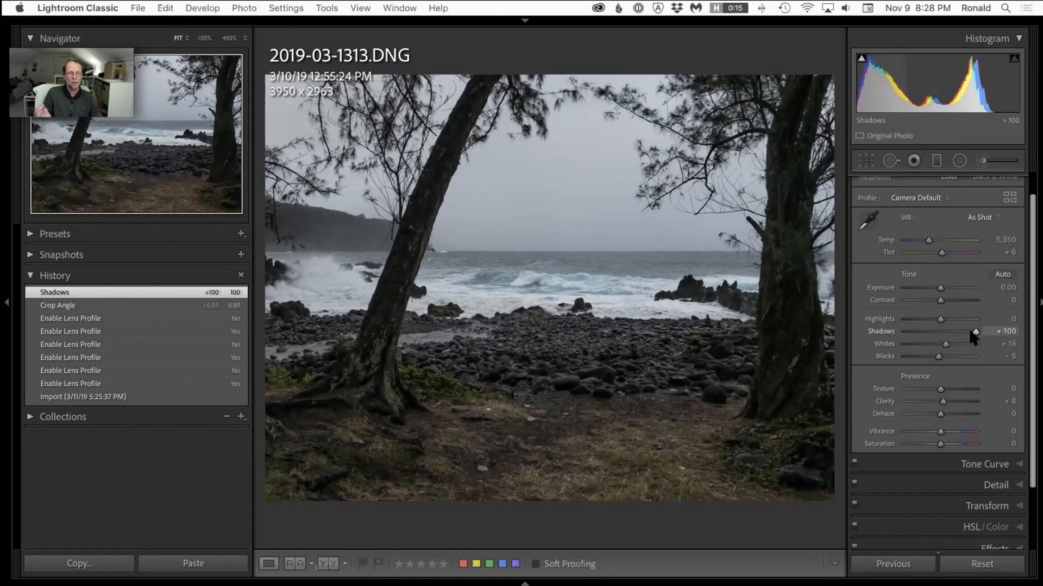
{"action": "left_click_drag", "start_coordinate": [940, 290], "coordinate": [939, 286]}
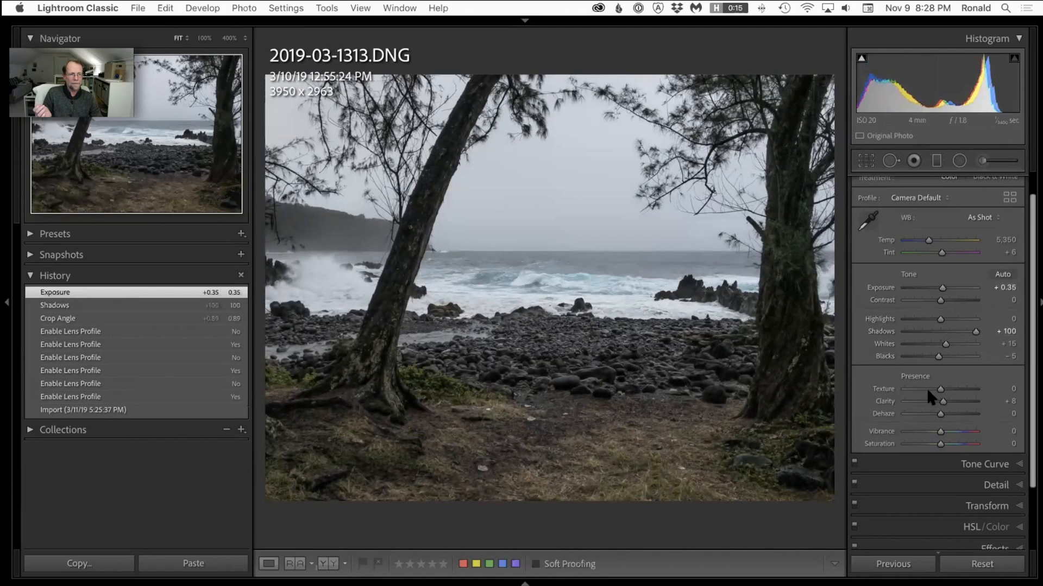
Try Clarity at +100, and settle the Presence adjustments at Texture +39, Clarity +2 and Vibrance +85
{"action": "left_click_drag", "start_coordinate": [940, 433], "coordinate": [939, 400]}
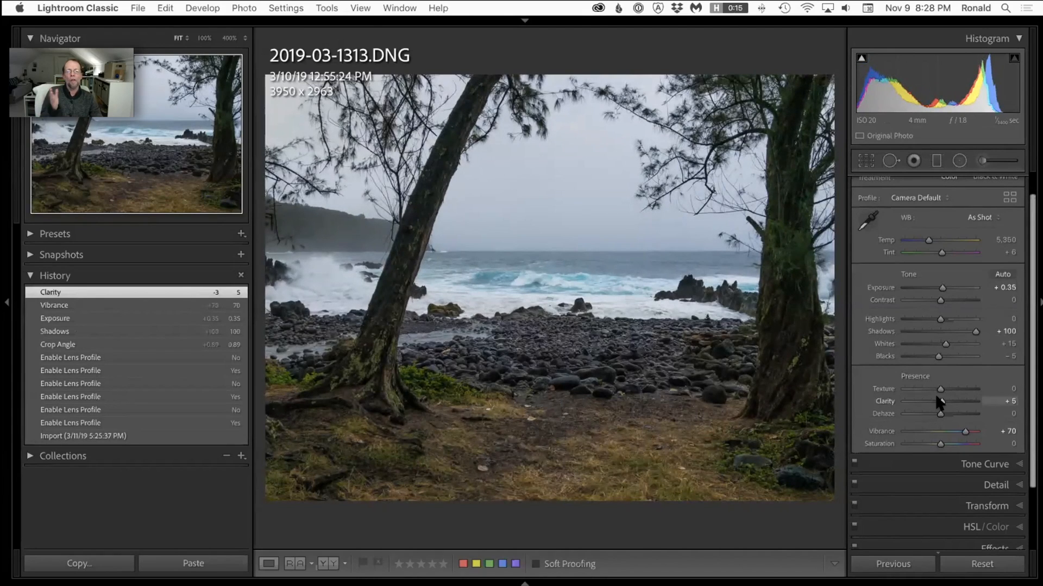
{"action": "left_click_drag", "start_coordinate": [937, 399], "coordinate": [989, 402]}
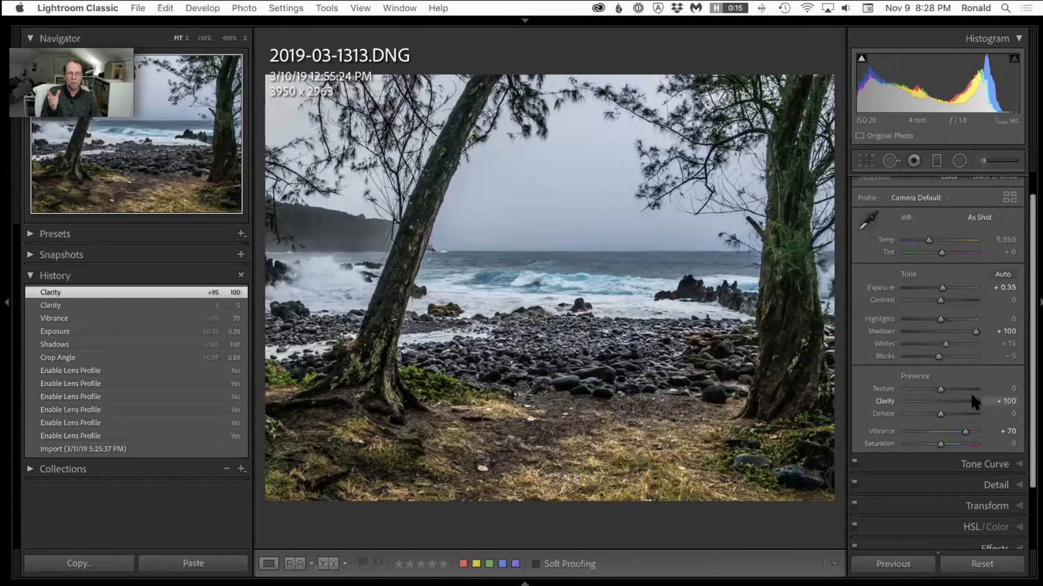
{"action": "left_click_drag", "start_coordinate": [972, 395], "coordinate": [939, 405]}
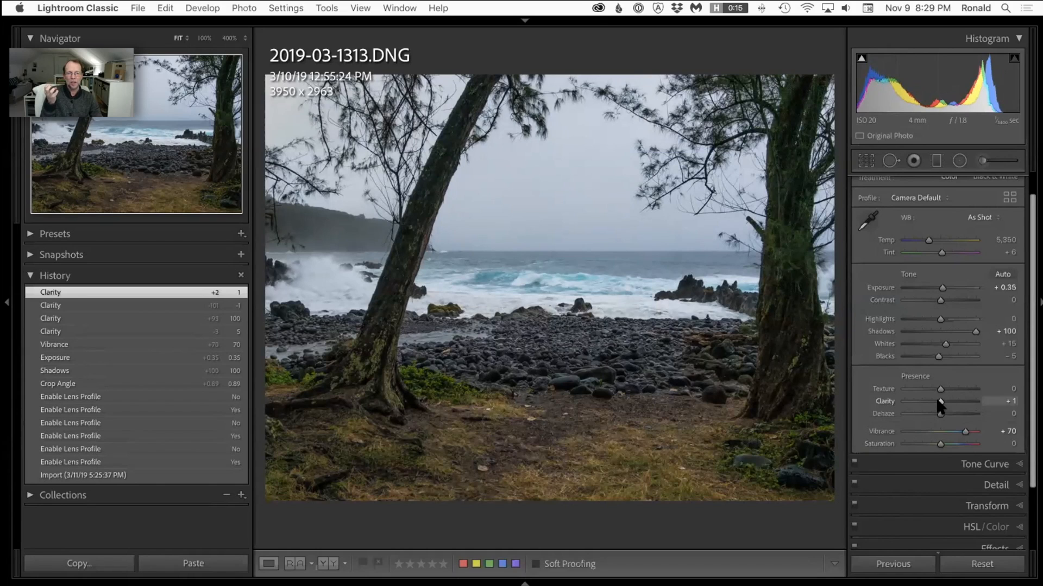
{"action": "left_click_drag", "start_coordinate": [940, 405], "coordinate": [968, 432]}
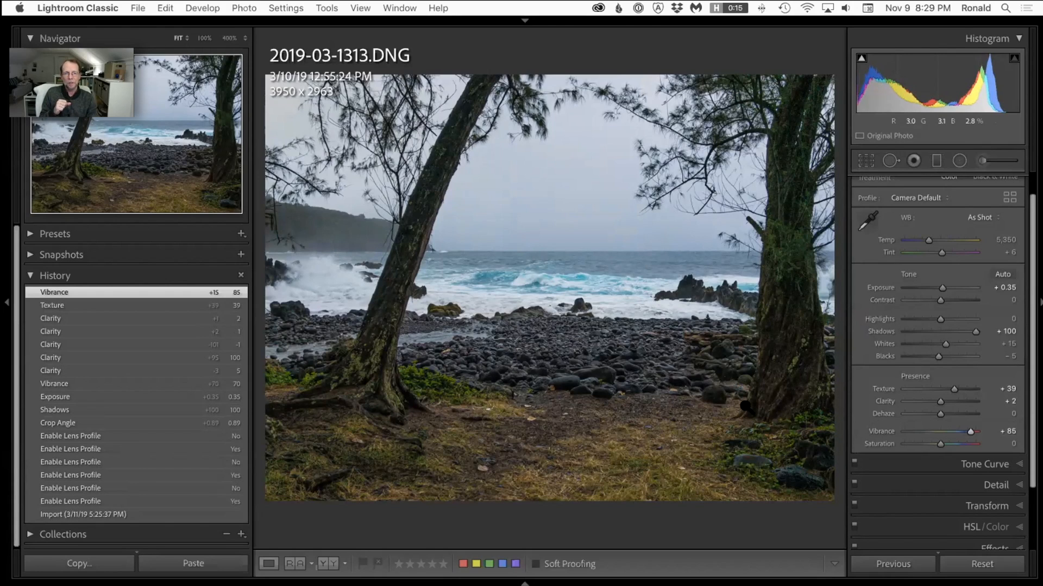
Toggle repeatedly between the before and after views to compare the edited seascape with its unedited state
{"action": "key", "text": "backslash"}
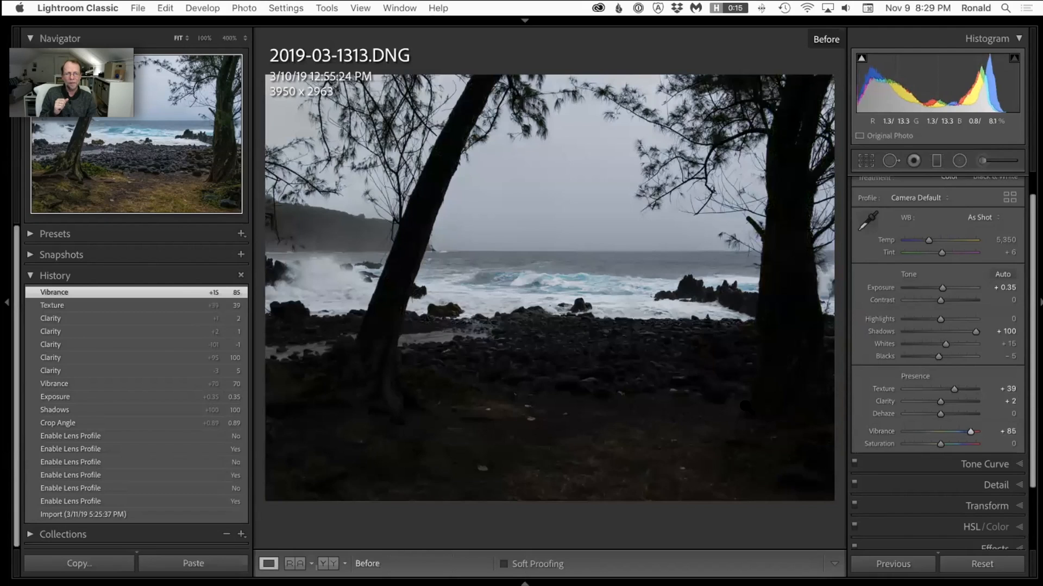
{"action": "key", "text": "backslash"}
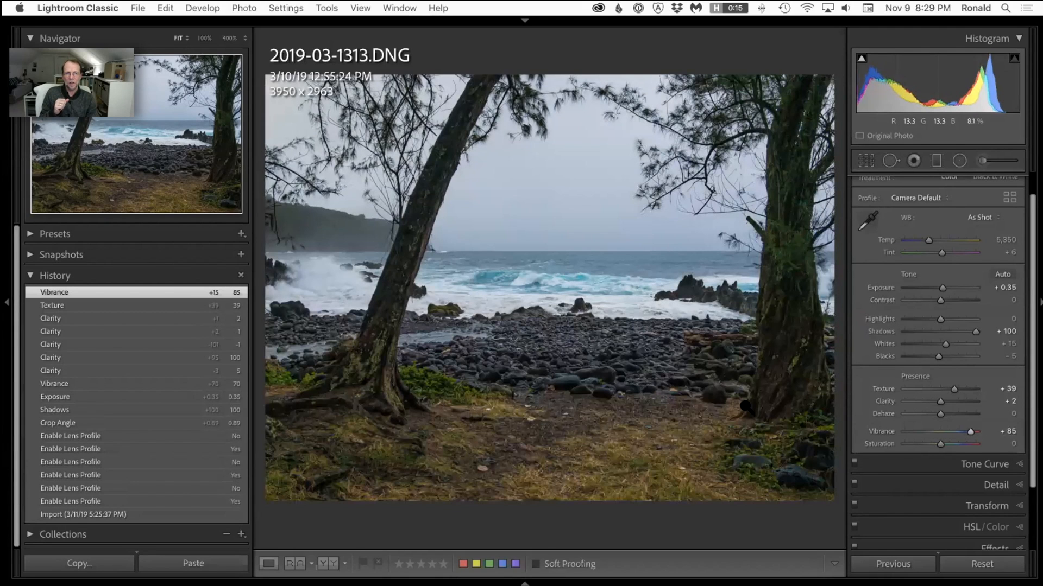
{"action": "key", "text": "backslash"}
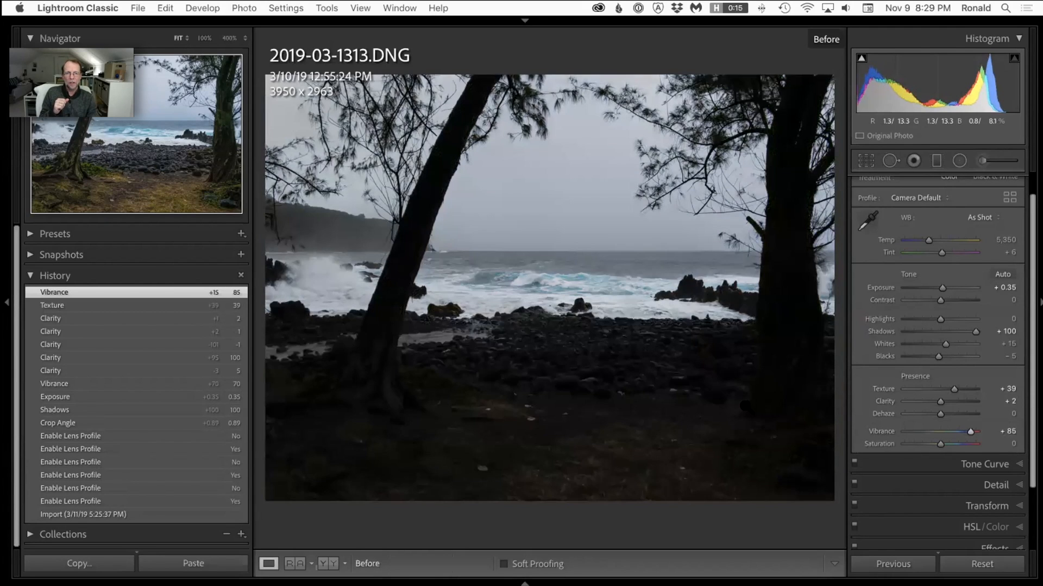
{"action": "key", "text": "backslash"}
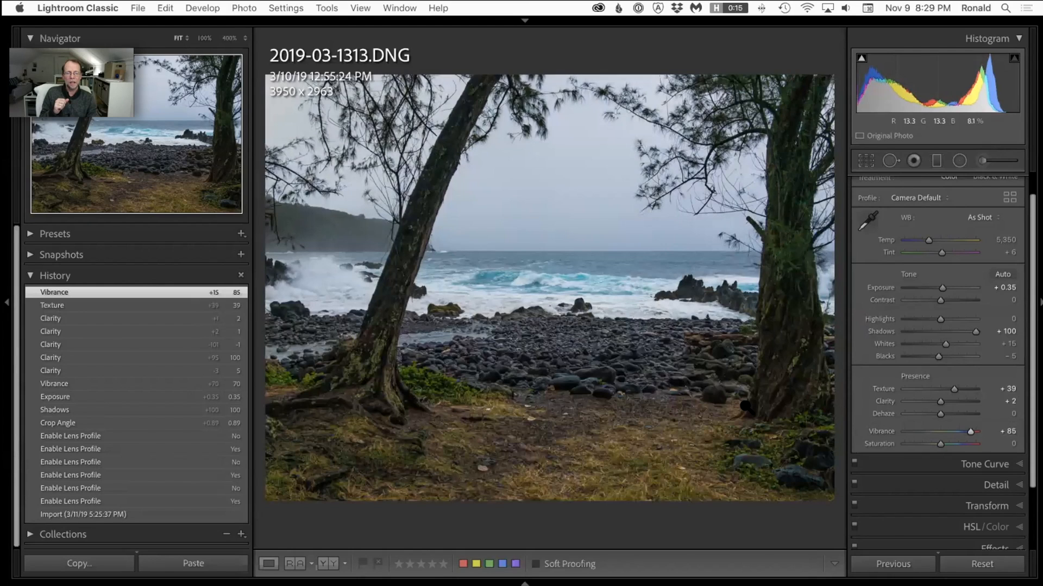
{"action": "key", "text": "backslash"}
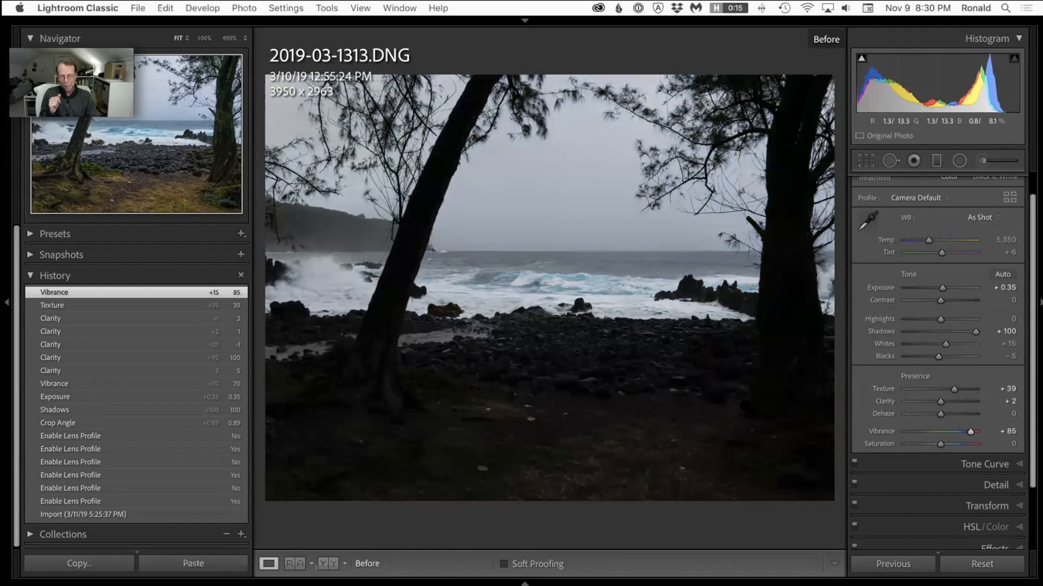
Open the first driftwood photo from the Library grid at full screen and compare it with its edited version
{"action": "key", "text": "g"}
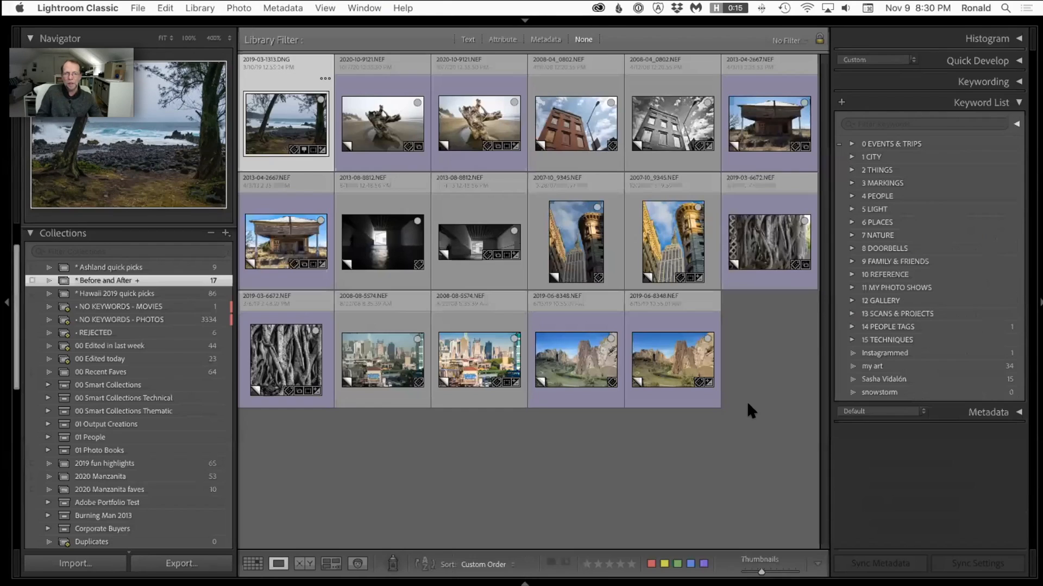
{"action": "double_click", "coordinate": [384, 138]}
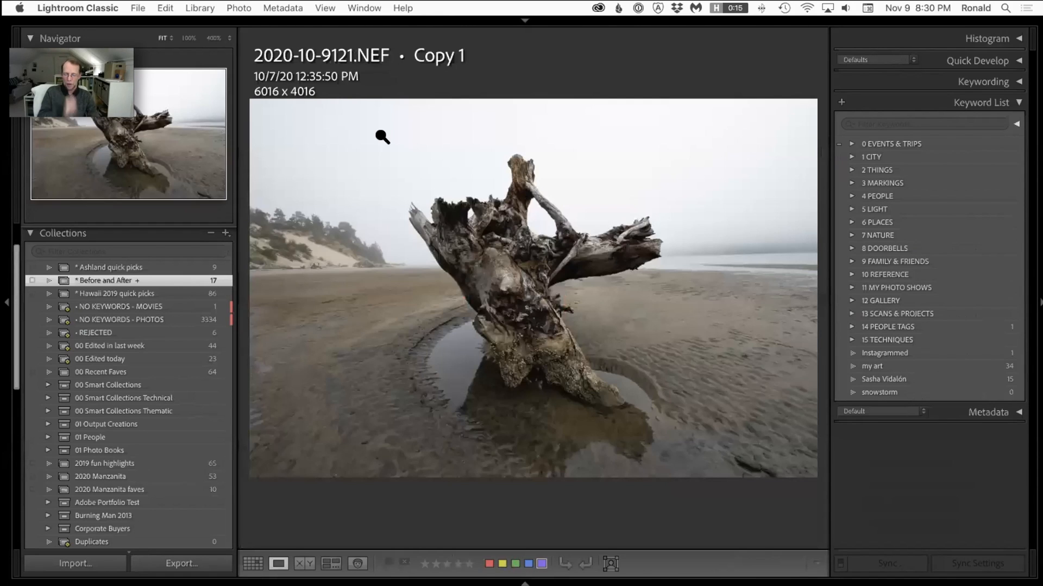
{"action": "key", "text": "f"}
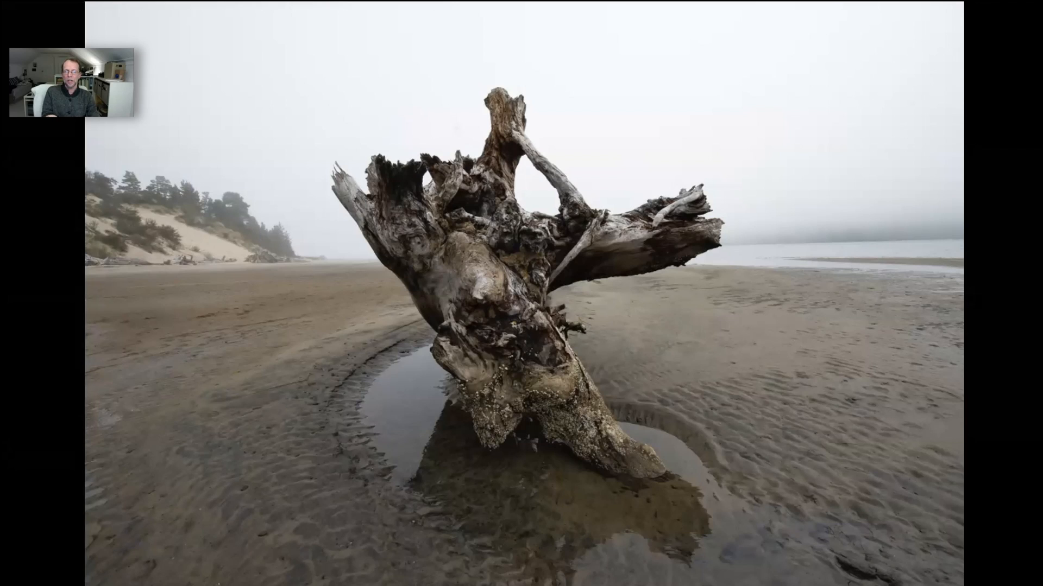
{"action": "key", "text": "Right"}
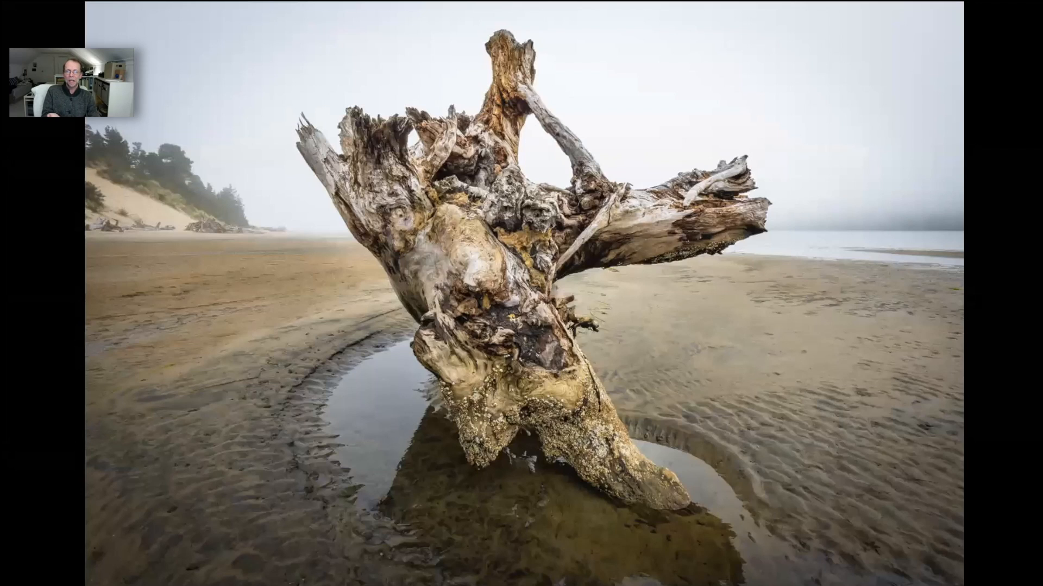
{"action": "key", "text": "Left"}
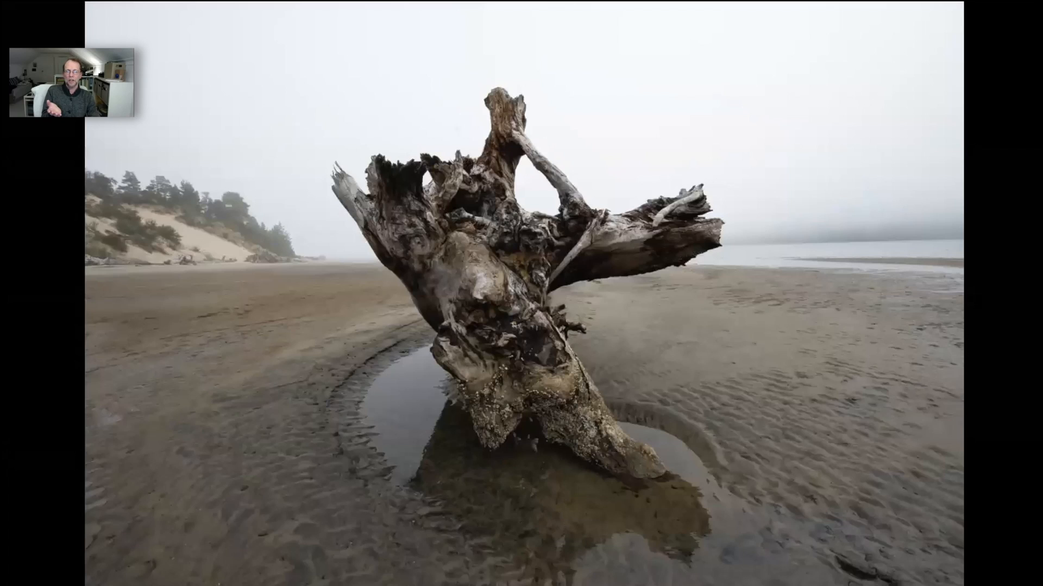
{"action": "key", "text": "Right"}
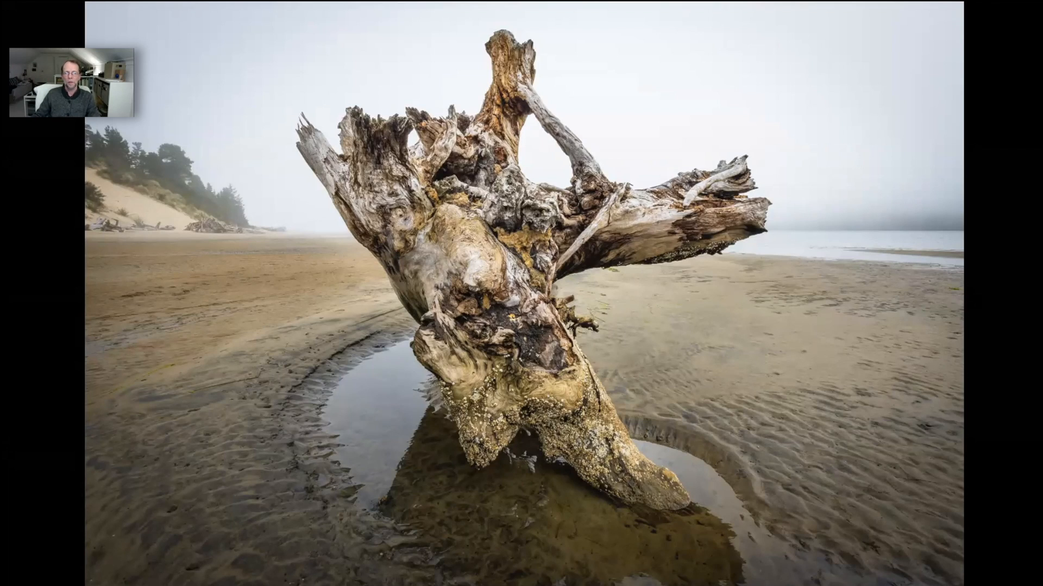
Compare the brick building's color original with its black-and-white version at full screen, ending on the original in the Library grid
{"action": "key", "text": "Right"}
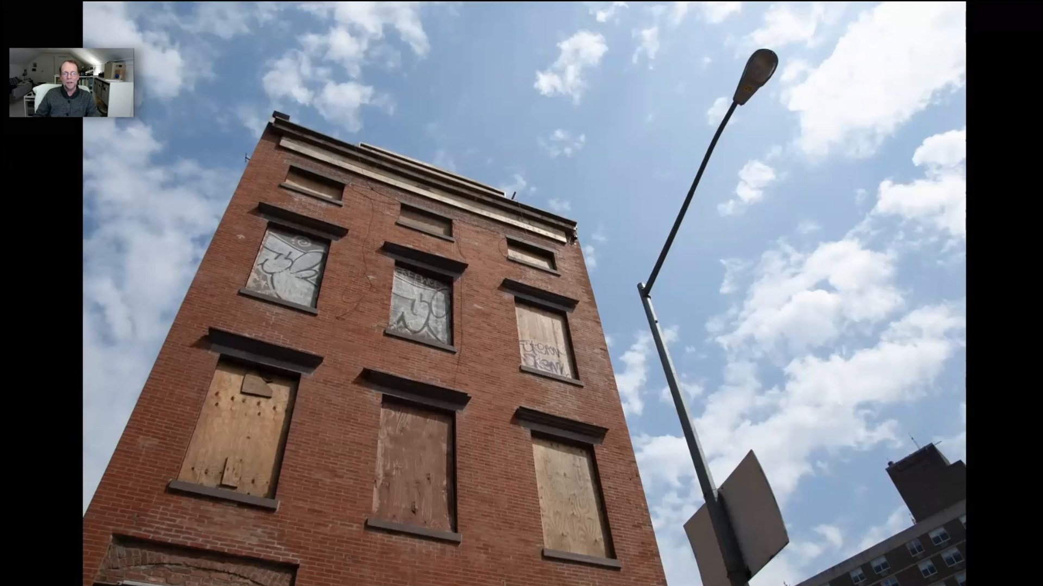
{"action": "key", "text": "Right"}
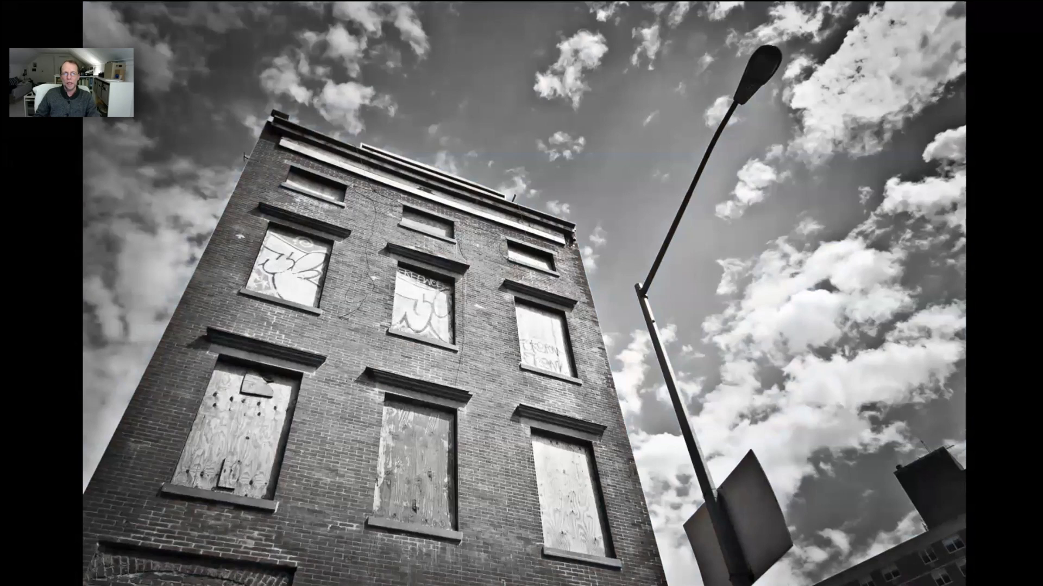
{"action": "key", "text": "Left"}
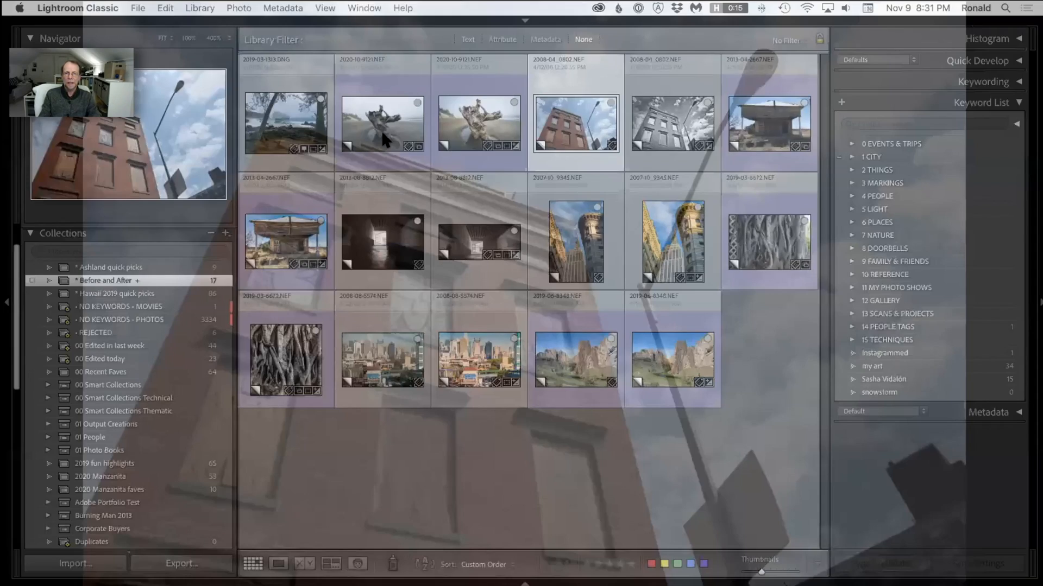
Open the color copy of the brick building in Develop, expand the HSL/Color adjustments, and convert the photo to black and white
{"action": "key", "text": "d"}
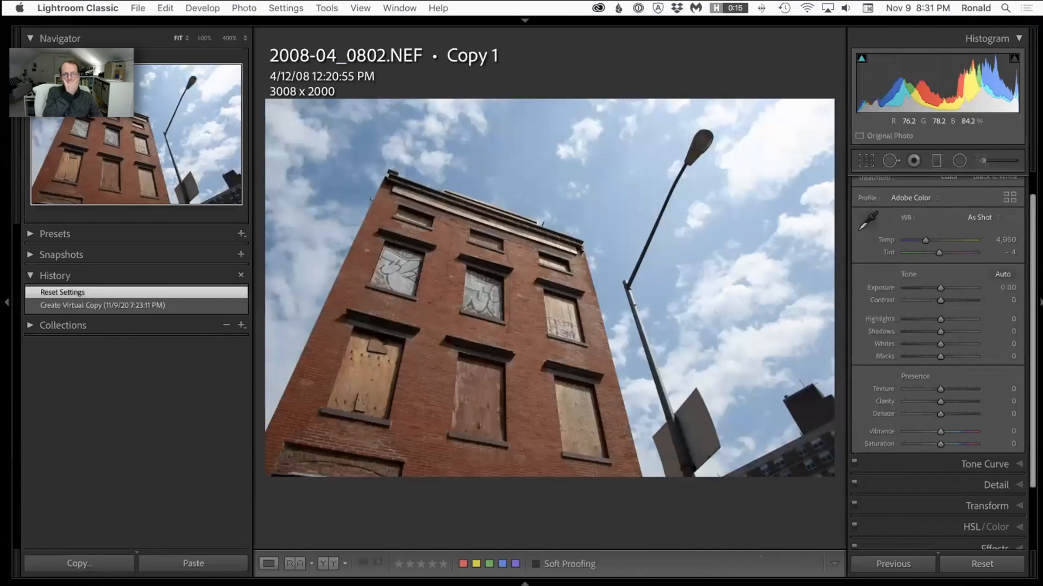
{"action": "scroll", "coordinate": [998, 401], "scroll_direction": "down", "scroll_amount": 1}
{"action": "scroll", "coordinate": [998, 399], "scroll_direction": "down", "scroll_amount": 4}
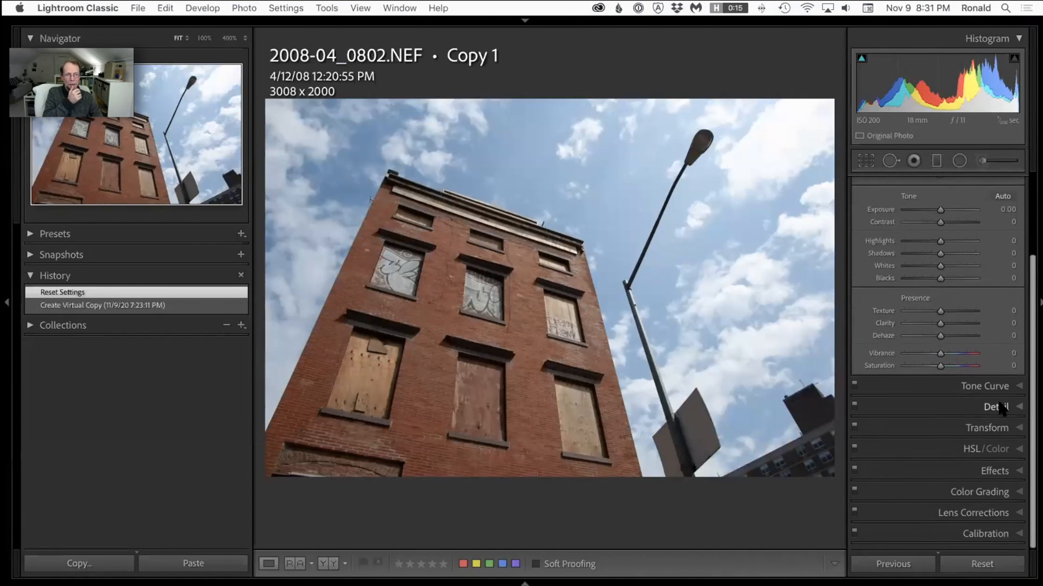
{"action": "left_click", "coordinate": [1018, 451]}
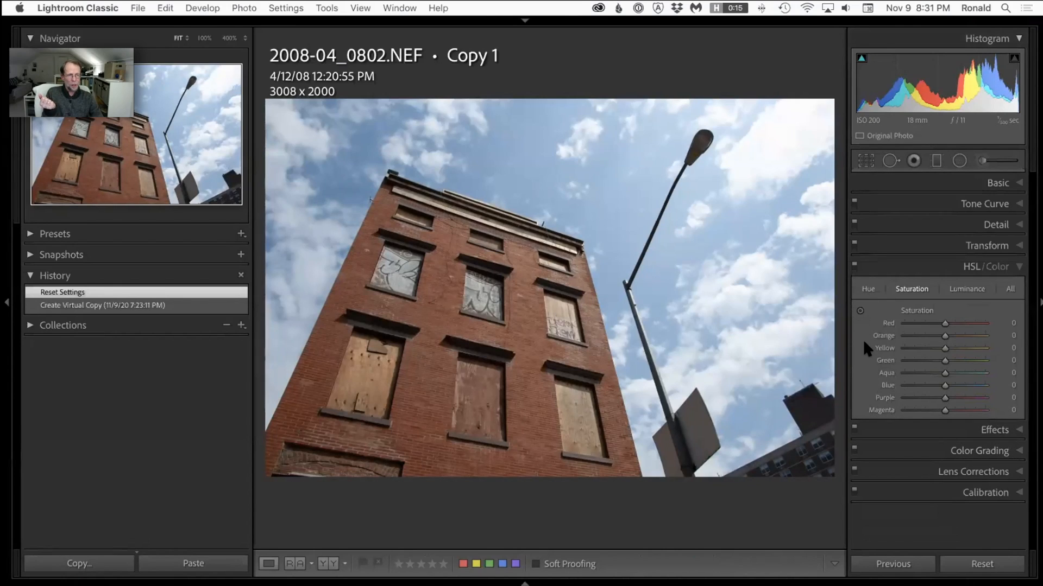
{"action": "key", "text": "v"}
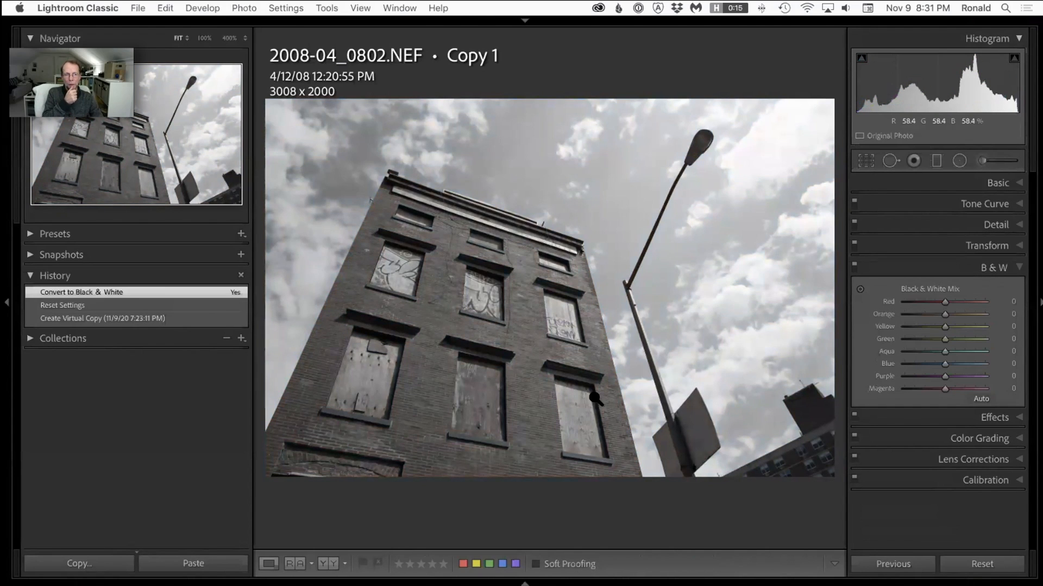
Darken the bricks to Red -16 and Orange -41 with the Black & White Mix targeted adjustment tool, and darken the blue sky
{"action": "left_click", "coordinate": [858, 289]}
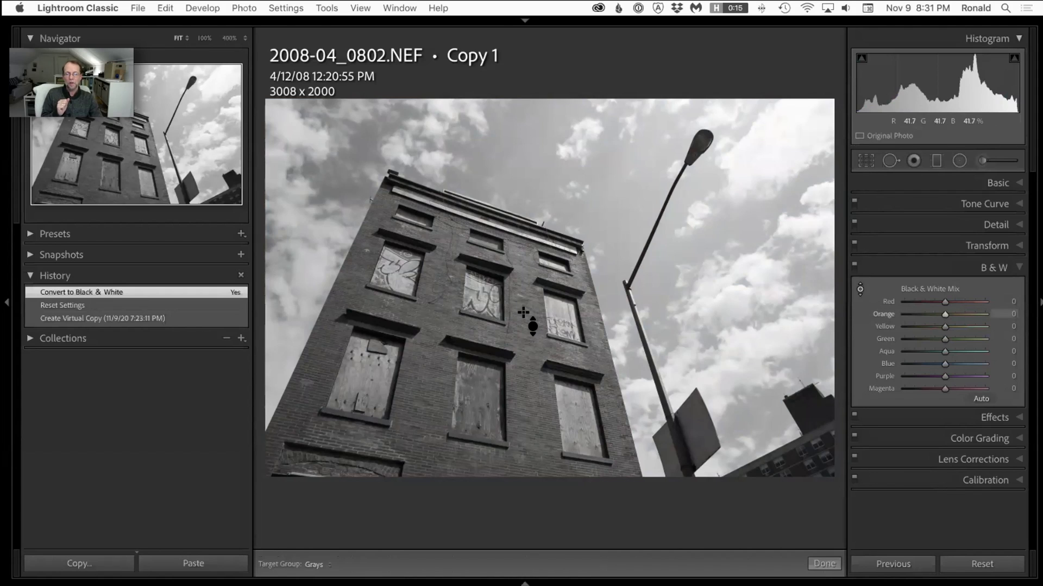
{"action": "left_click_drag", "start_coordinate": [417, 365], "coordinate": [417, 408]}
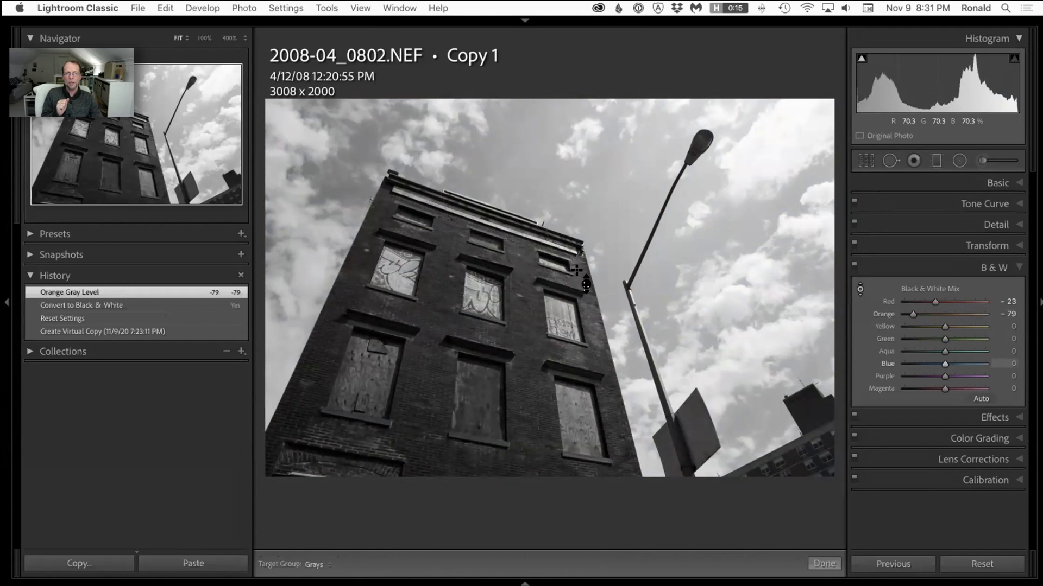
{"action": "left_click_drag", "start_coordinate": [517, 271], "coordinate": [521, 325]}
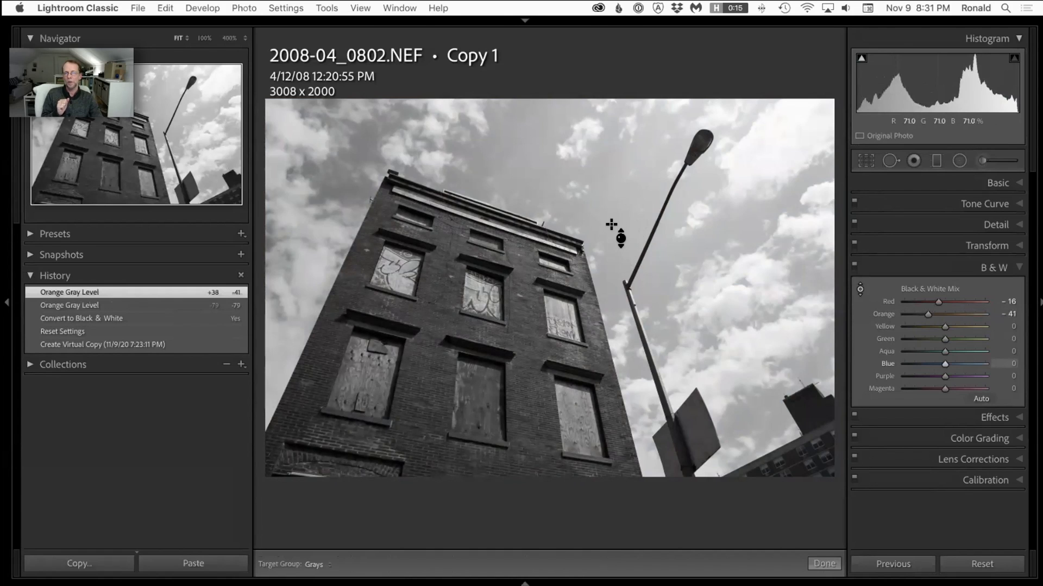
{"action": "left_click_drag", "start_coordinate": [612, 226], "coordinate": [612, 361]}
Open the 2013-04-2667.NEF original of the abandoned wooden building from the Library grid and compare it with its edited copy
{"action": "key", "text": "g"}
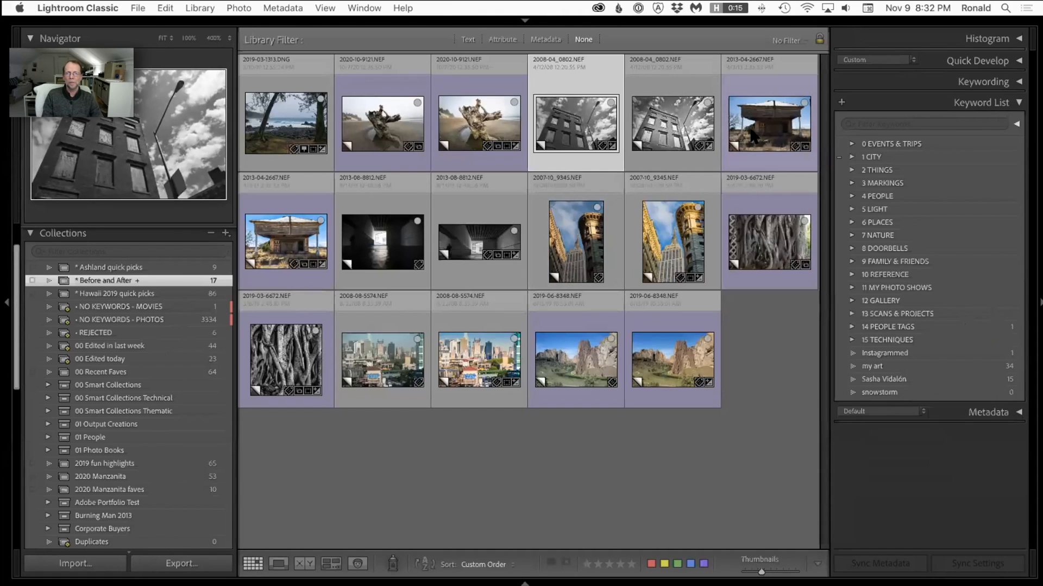
{"action": "double_click", "coordinate": [752, 136]}
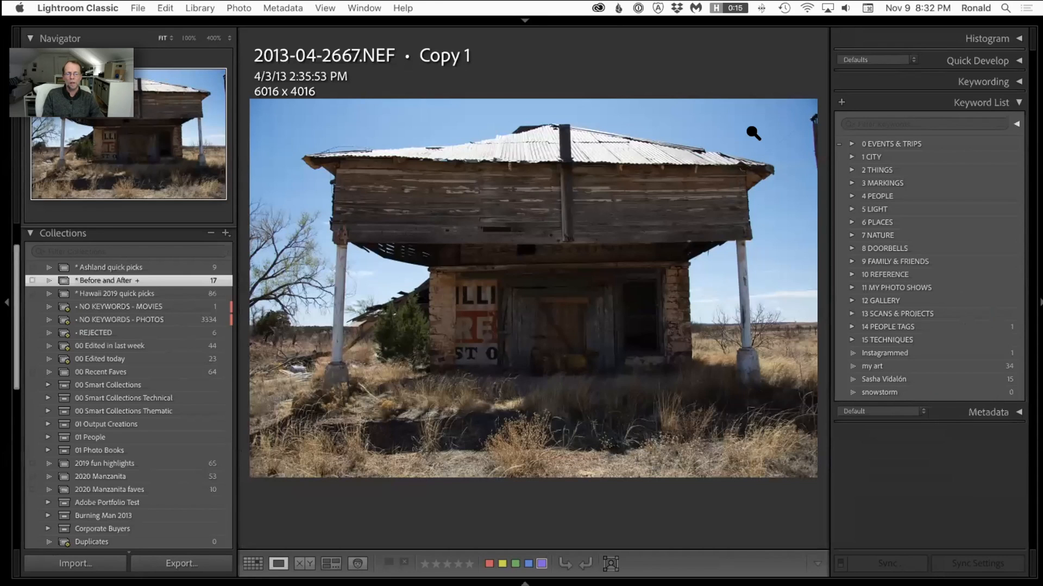
{"action": "key", "text": "Right"}
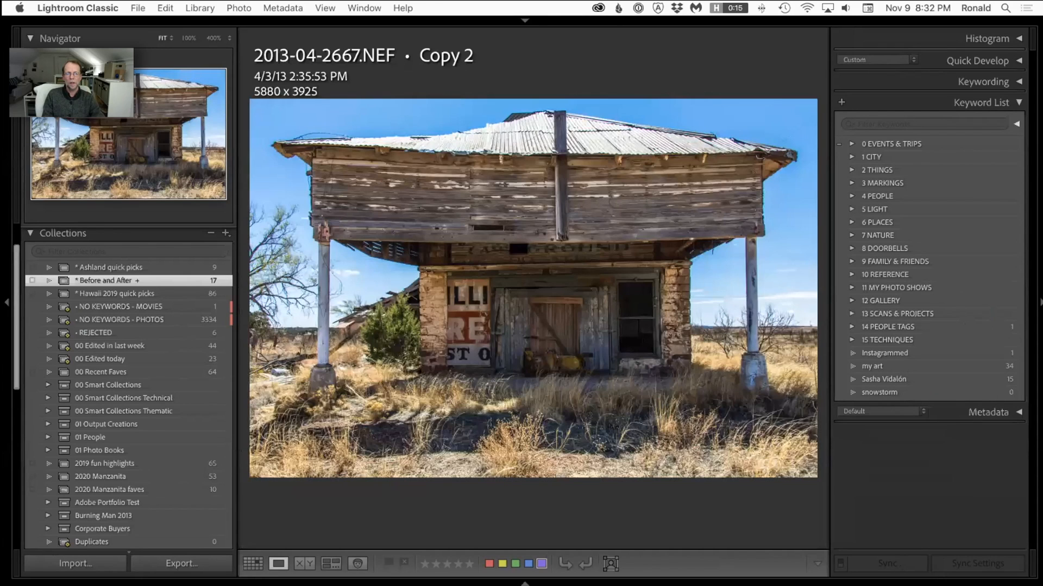
{"action": "key", "text": "Left"}
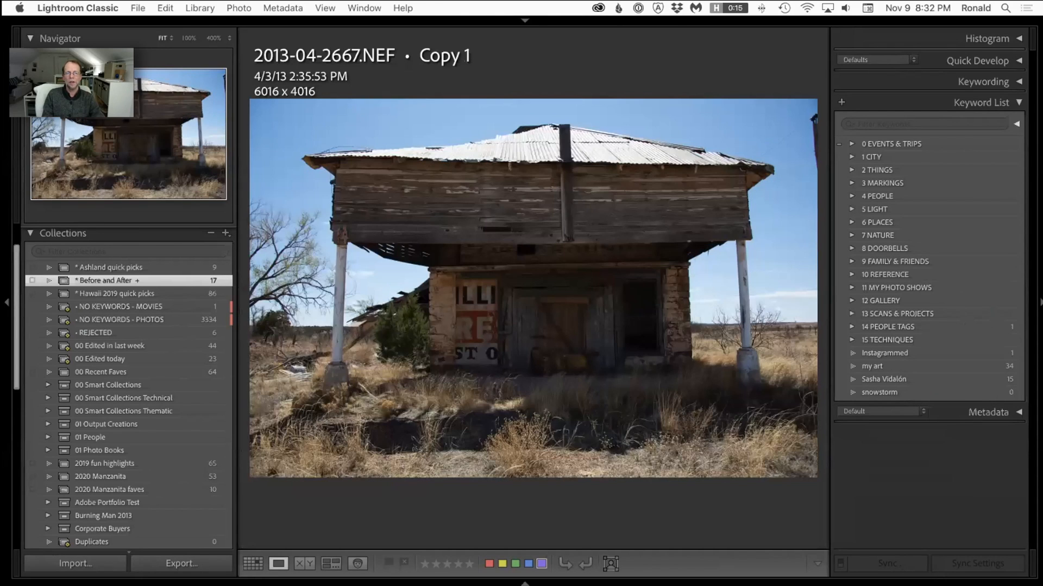
Flip between the abandoned wooden building's original and edited versions again, and select the edited version in the Library grid
{"action": "key", "text": "Right"}
{"action": "key", "text": "Left"}
{"action": "key", "text": "Right"}
{"action": "key", "text": "Left"}
{"action": "key", "text": "g"}
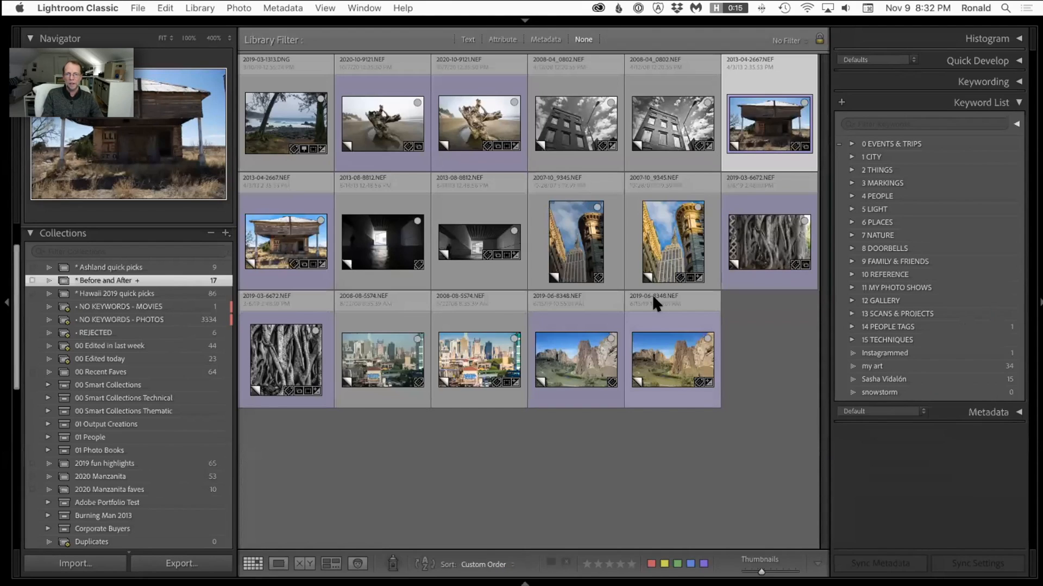
{"action": "left_click", "coordinate": [249, 250]}
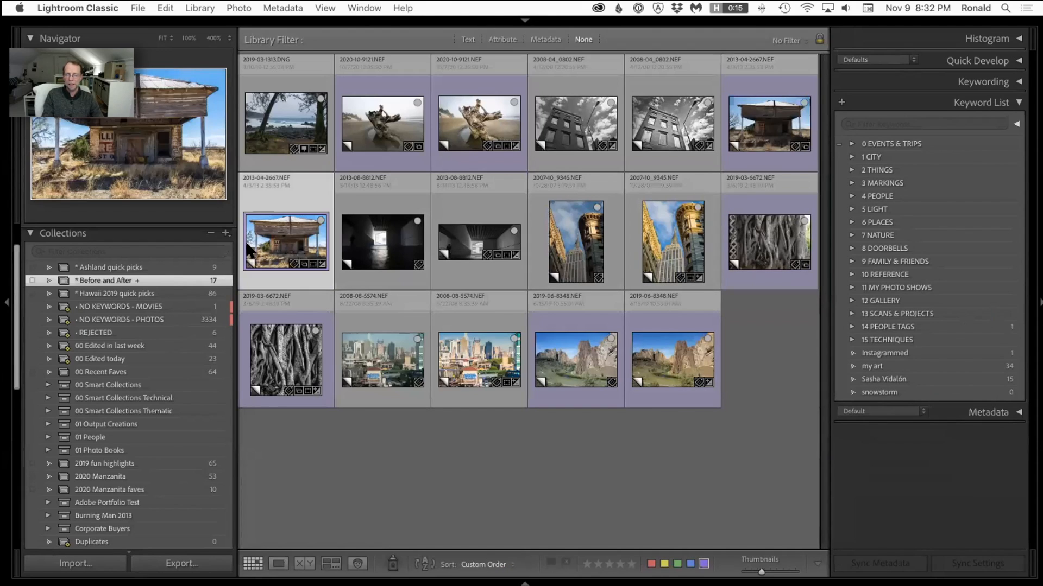
Open the unedited wooden building photo in Develop and correct its verticals with Guided Upright, placing one guide along each porch post
{"action": "left_click", "coordinate": [765, 124]}
{"action": "key", "text": "d"}
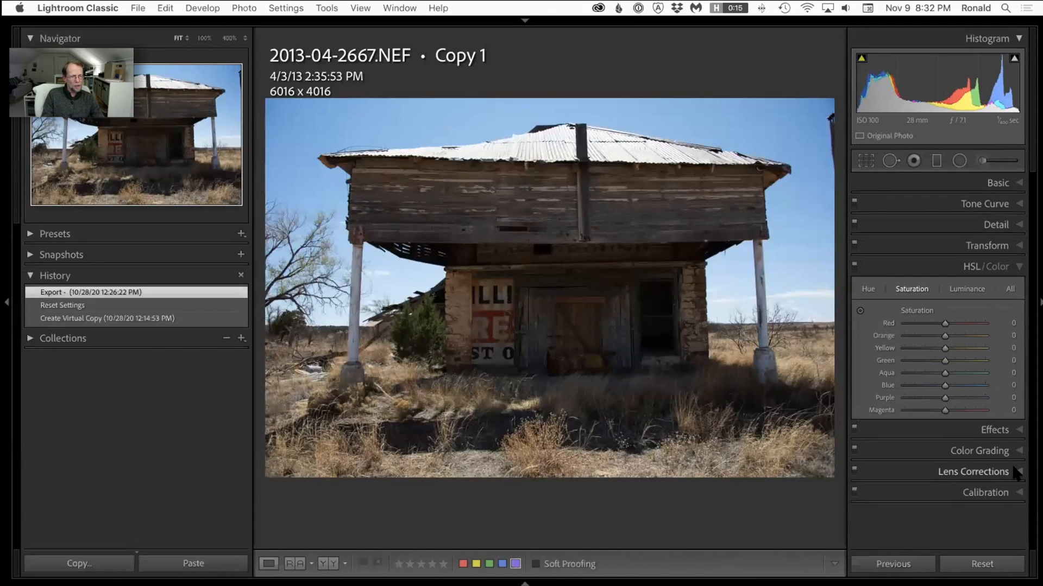
{"action": "left_click", "coordinate": [1015, 246]}
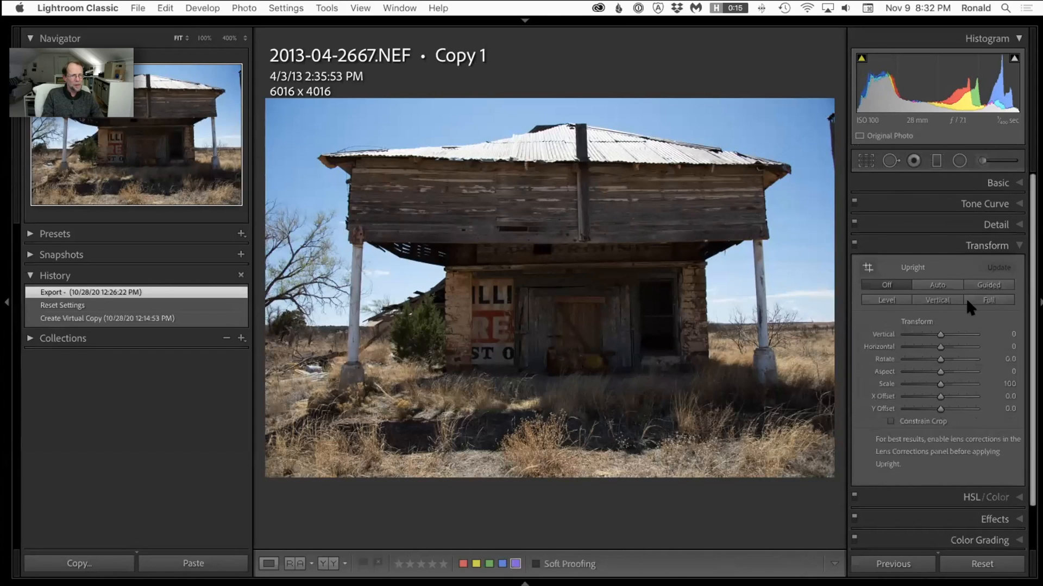
{"action": "left_click", "coordinate": [979, 286]}
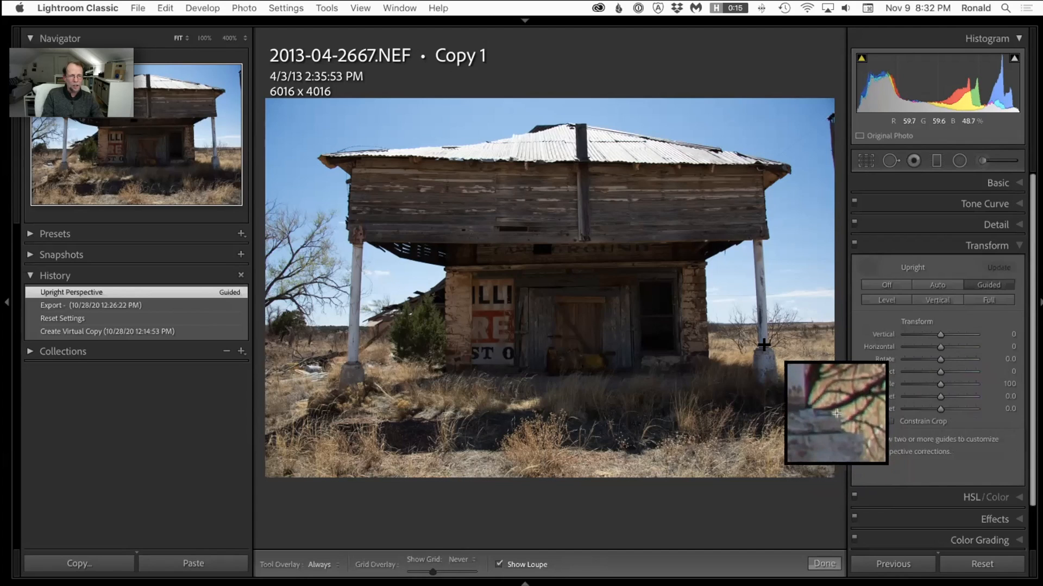
{"action": "left_click_drag", "start_coordinate": [770, 349], "coordinate": [752, 159]}
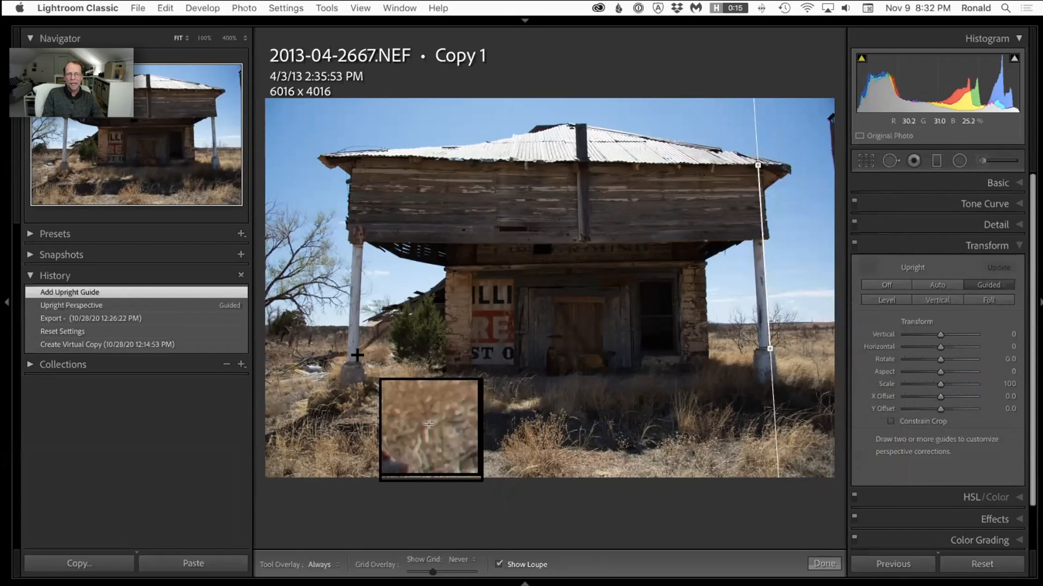
{"action": "left_click_drag", "start_coordinate": [347, 361], "coordinate": [349, 187]}
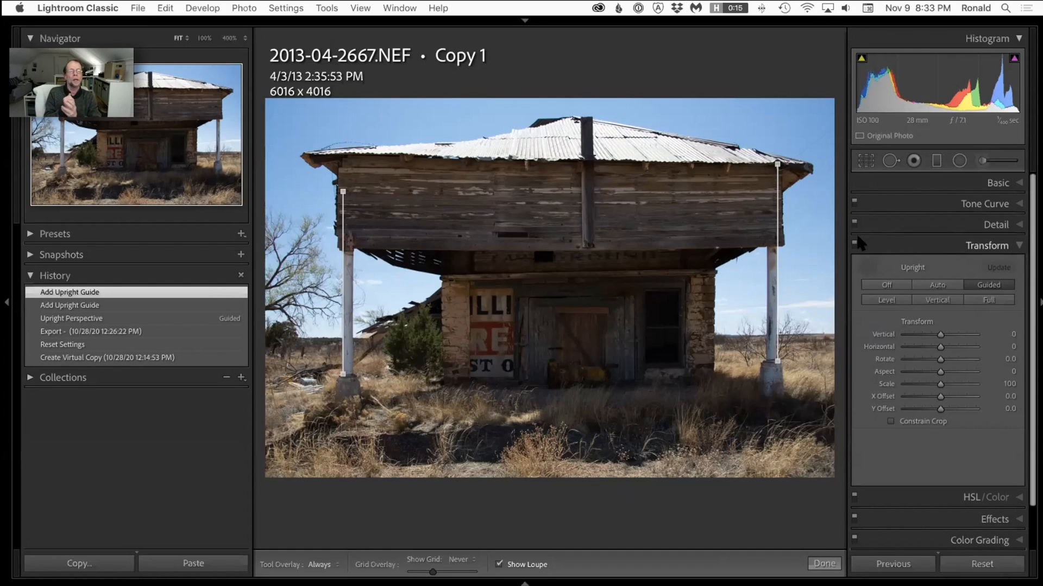
Brighten the shaded doorway wall under the porch with an Adjustment Brush set to Exposure 1.40
{"action": "left_click", "coordinate": [980, 161]}
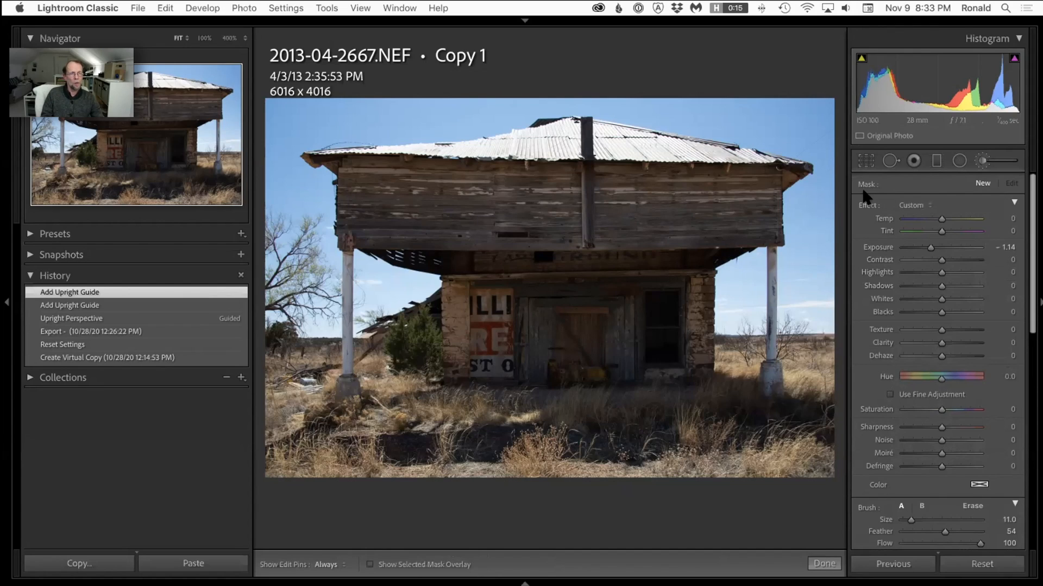
{"action": "double_click", "coordinate": [864, 205]}
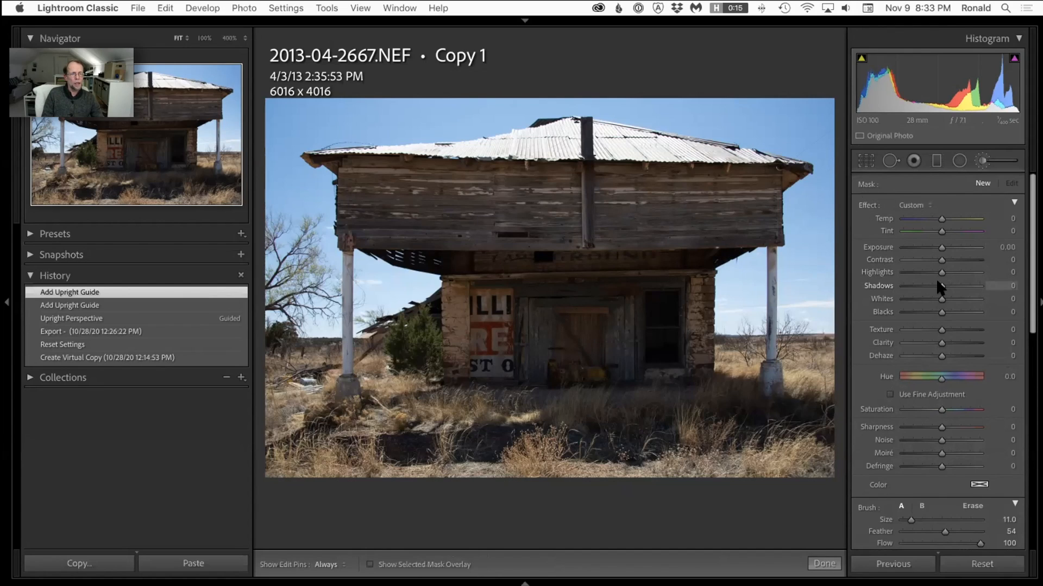
{"action": "left_click_drag", "start_coordinate": [937, 247], "coordinate": [941, 244]}
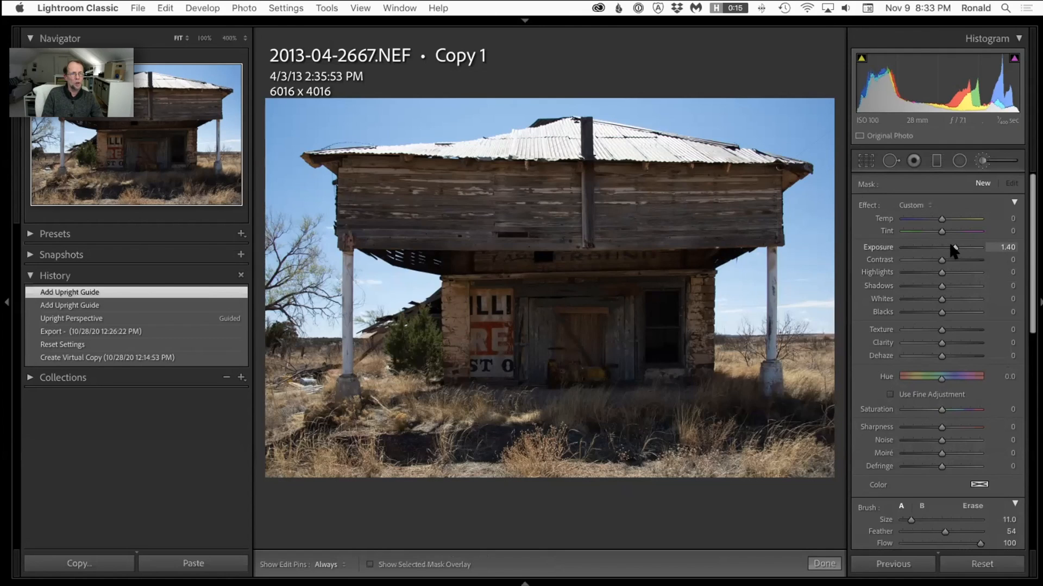
{"action": "key", "text": "h"}
{"action": "mouse_move", "coordinate": [587, 350]}
{"action": "left_mouse_down"}
{"action": "mouse_move", "coordinate": [495, 371]}
{"action": "mouse_move", "coordinate": [652, 354]}
{"action": "mouse_move", "coordinate": [698, 325]}
{"action": "mouse_move", "coordinate": [658, 290]}
{"action": "mouse_move", "coordinate": [586, 309]}
{"action": "mouse_move", "coordinate": [527, 310]}
{"action": "mouse_move", "coordinate": [553, 290]}
{"action": "mouse_move", "coordinate": [464, 307]}
{"action": "mouse_move", "coordinate": [462, 340]}
{"action": "mouse_move", "coordinate": [720, 316]}
{"action": "mouse_move", "coordinate": [692, 324]}
{"action": "mouse_move", "coordinate": [697, 280]}
{"action": "mouse_move", "coordinate": [585, 297]}
{"action": "mouse_move", "coordinate": [464, 296]}
{"action": "mouse_move", "coordinate": [462, 346]}
{"action": "mouse_move", "coordinate": [647, 349]}
{"action": "mouse_move", "coordinate": [672, 336]}
{"action": "mouse_move", "coordinate": [691, 287]}
{"action": "mouse_move", "coordinate": [696, 352]}
{"action": "mouse_move", "coordinate": [541, 377]}
{"action": "mouse_move", "coordinate": [513, 370]}
{"action": "left_mouse_up"}
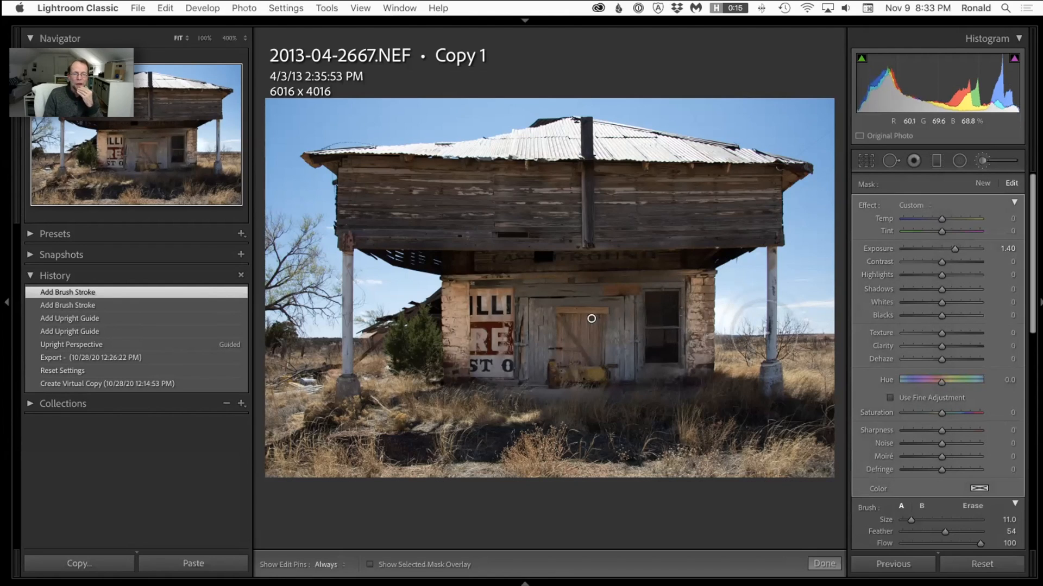
{"action": "key", "text": "k"}
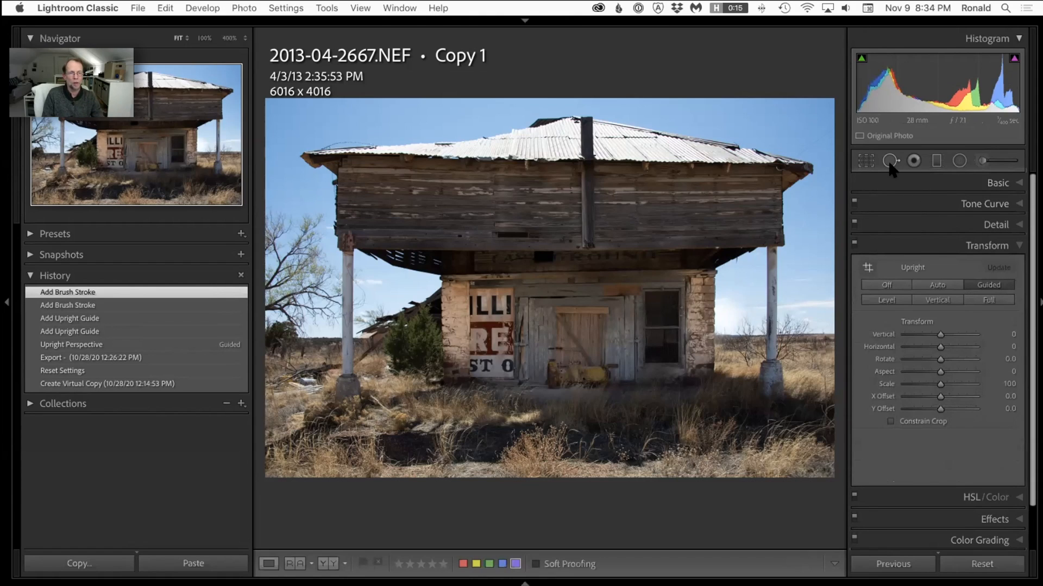
View the cropped black-and-white copy of 2013-08-8812.NEF in Develop and return to the Library grid
{"action": "key", "text": "g"}
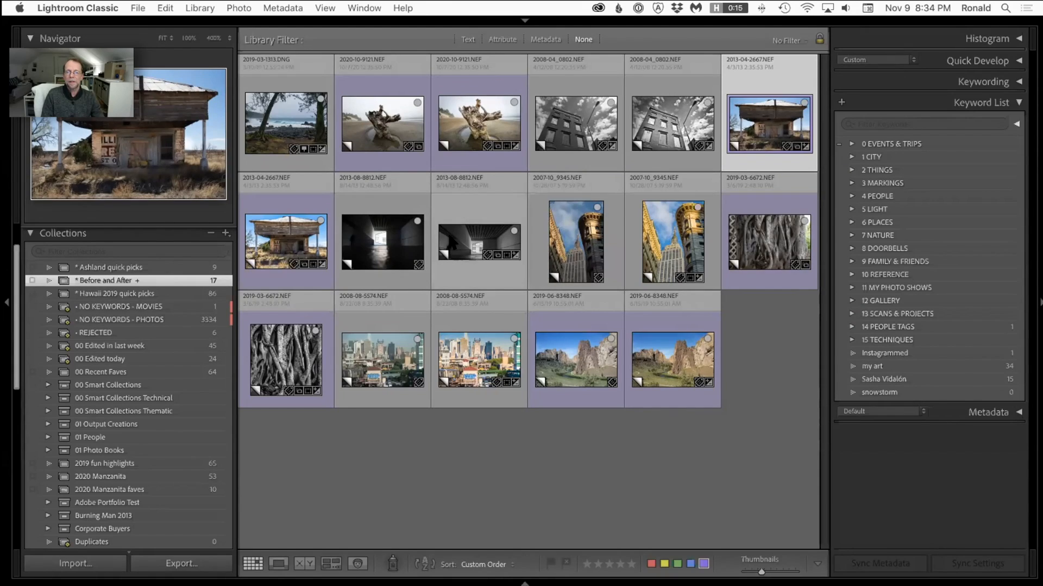
{"action": "left_click", "coordinate": [448, 232]}
{"action": "key", "text": "d"}
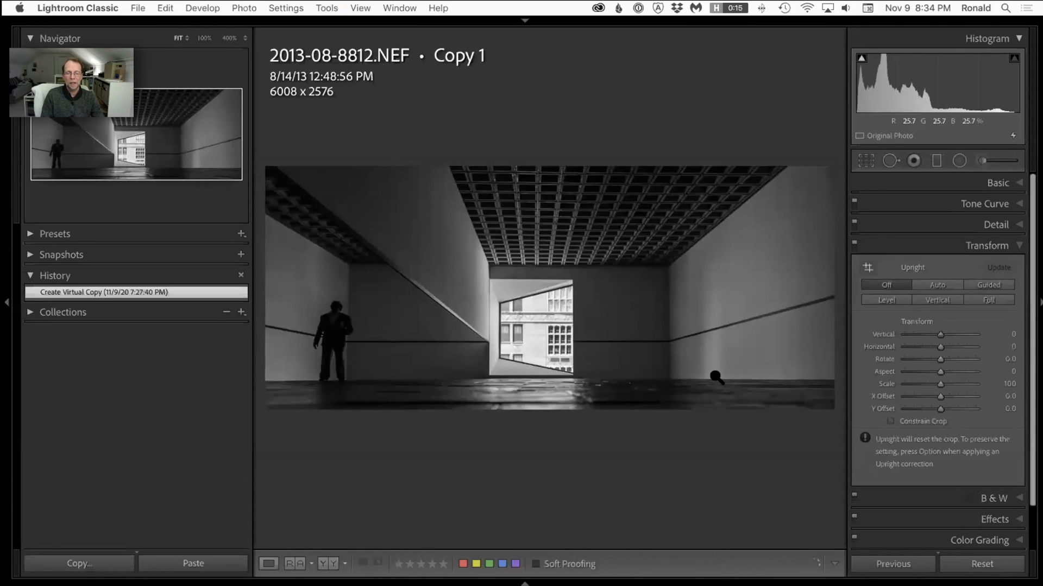
{"action": "key", "text": "g"}
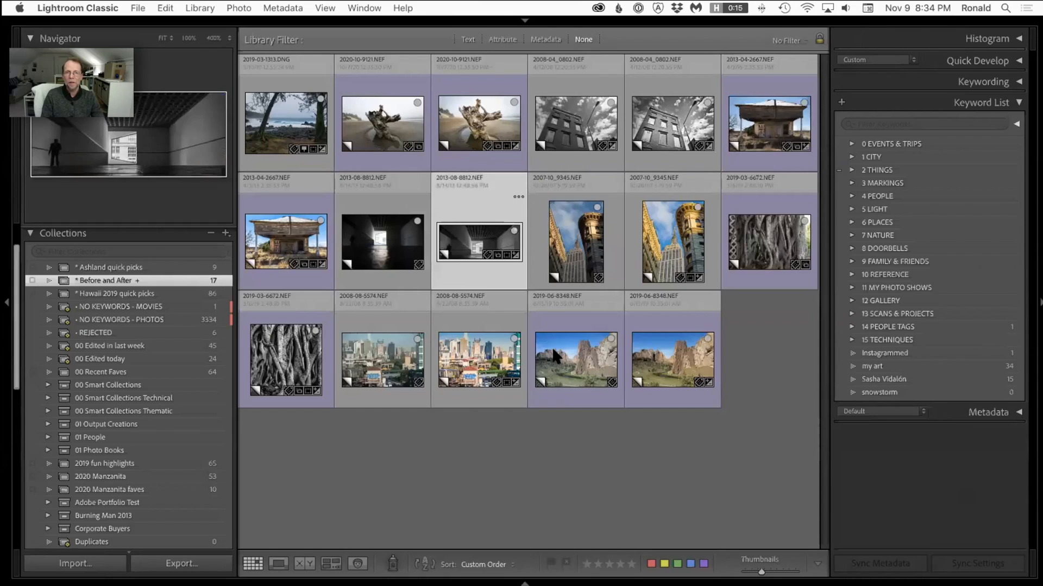
Open the edited driftwood photo in Develop and remove the sandbar in the water with a Heal stroke at size 56
{"action": "double_click", "coordinate": [456, 109]}
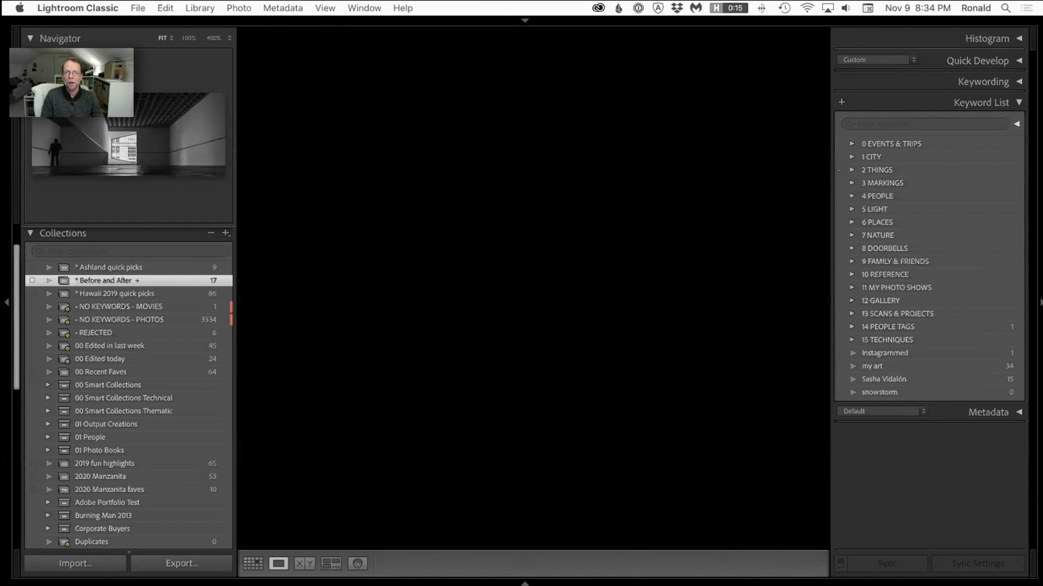
{"action": "key", "text": "d"}
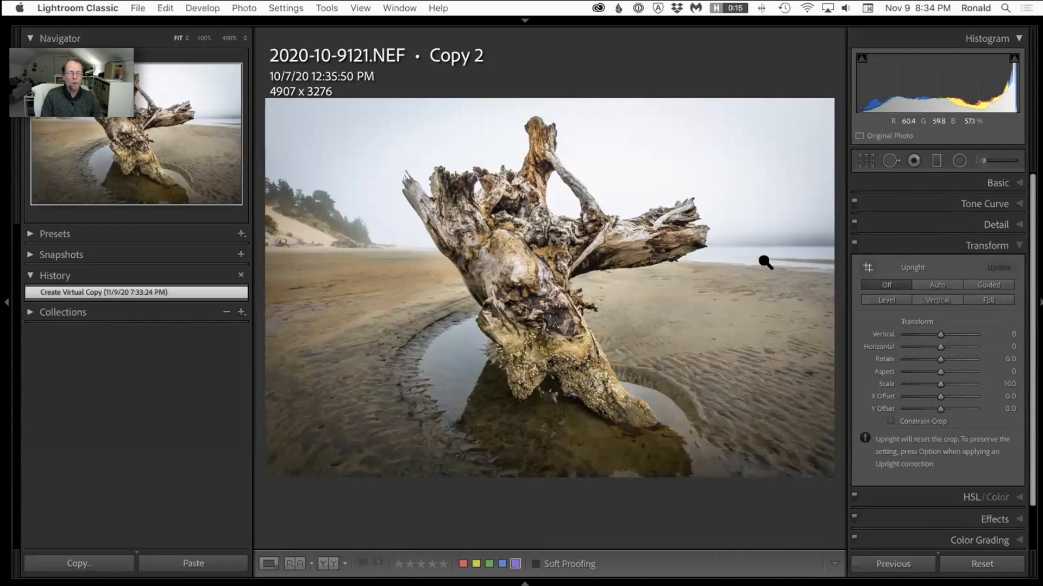
{"action": "left_click", "coordinate": [782, 256]}
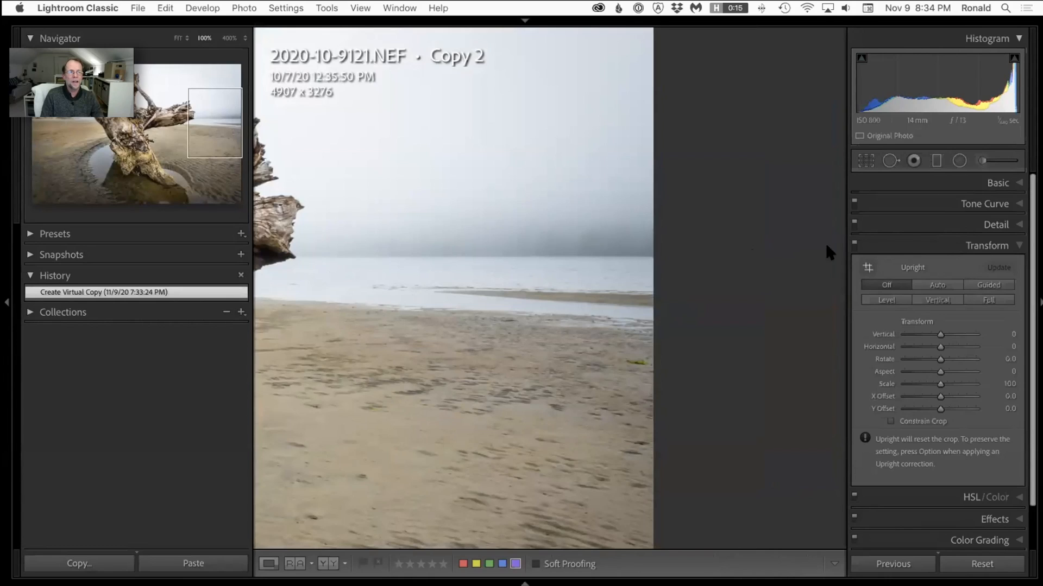
{"action": "left_click", "coordinate": [888, 161]}
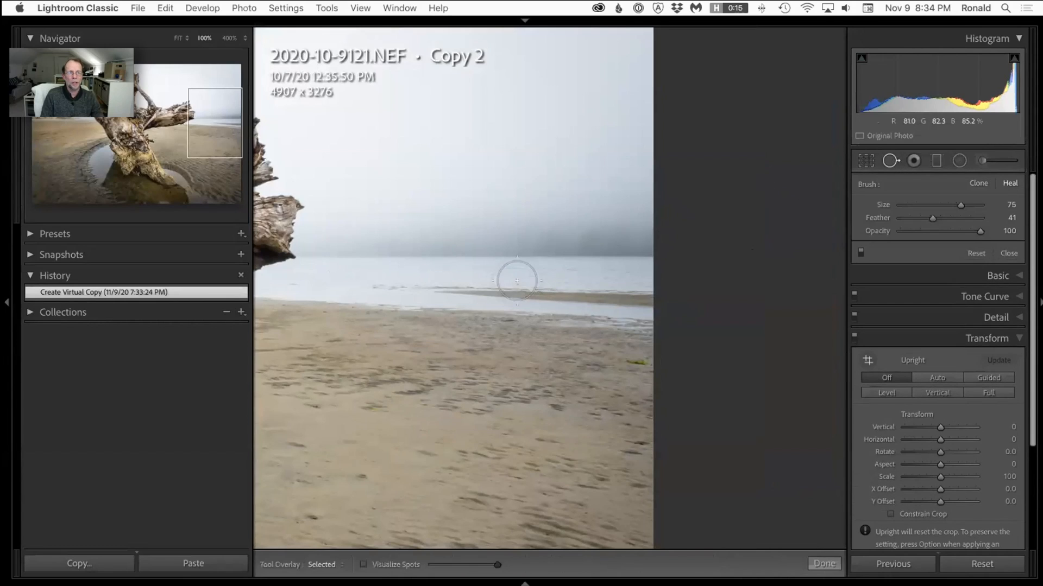
{"action": "scroll", "coordinate": [461, 286], "scroll_direction": "down", "scroll_amount": 5}
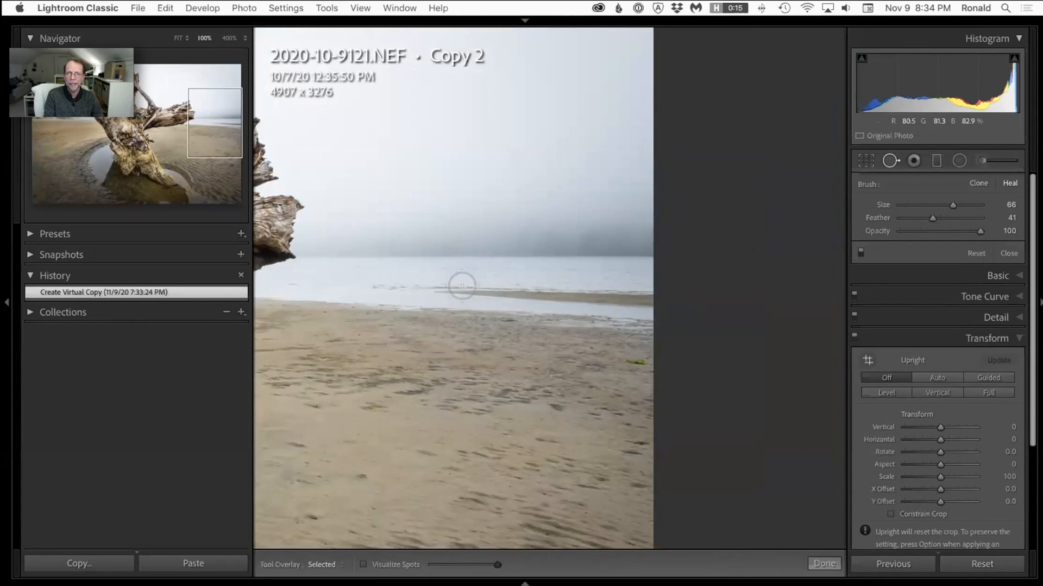
{"action": "left_click_drag", "start_coordinate": [408, 283], "coordinate": [663, 291]}
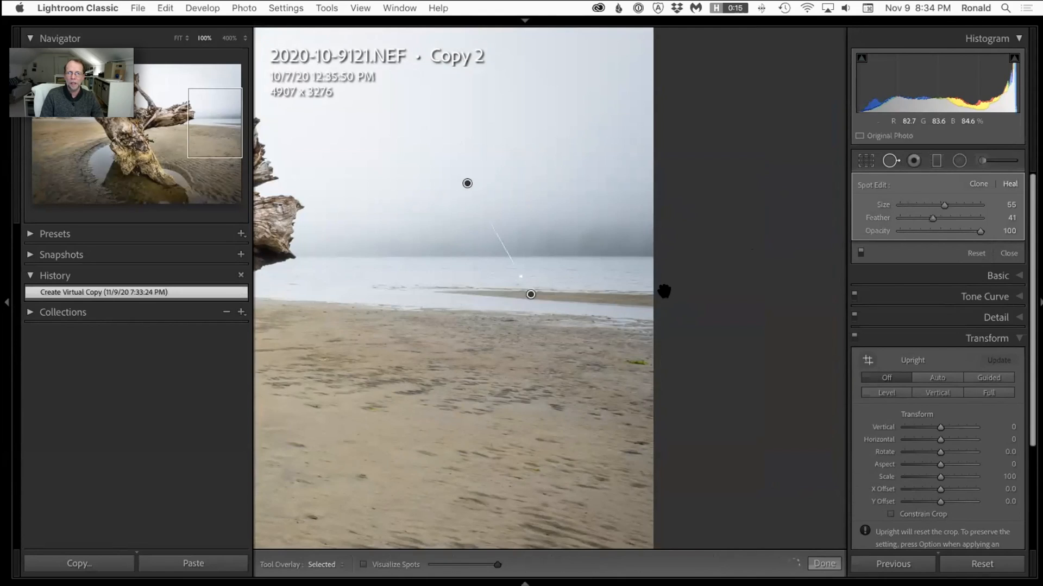
{"action": "left_click", "coordinate": [785, 253]}
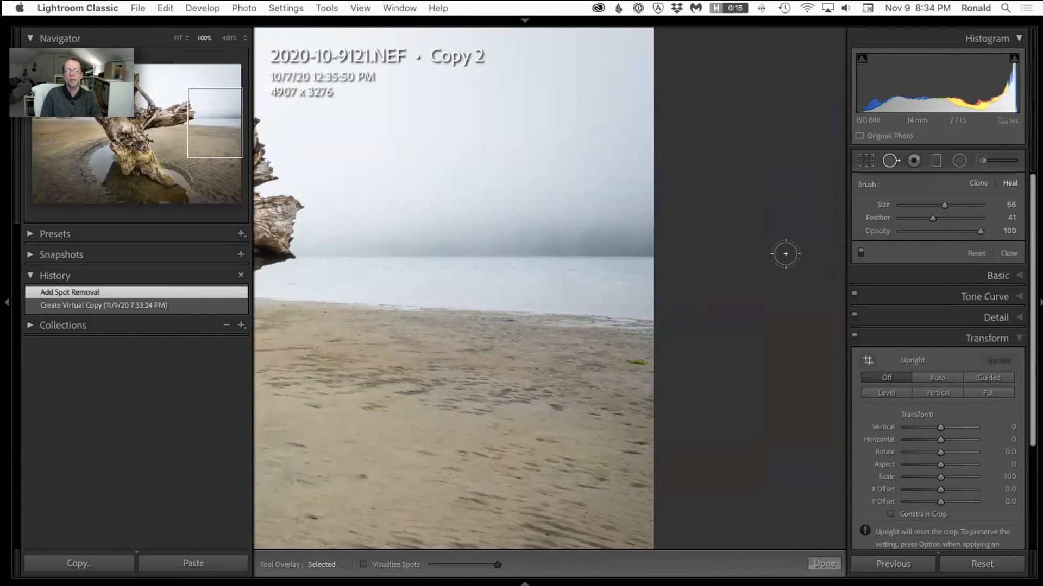
View the coastal tree photo 2019-03-1313.DNG in Develop and return to the Library grid with the next photo selected
{"action": "key", "text": "g"}
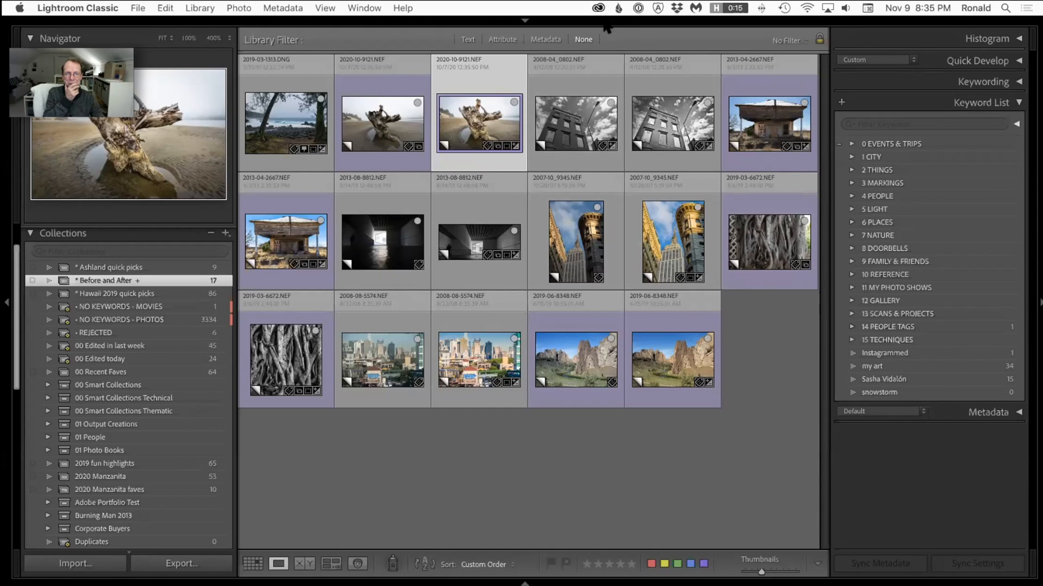
{"action": "left_click", "coordinate": [290, 131]}
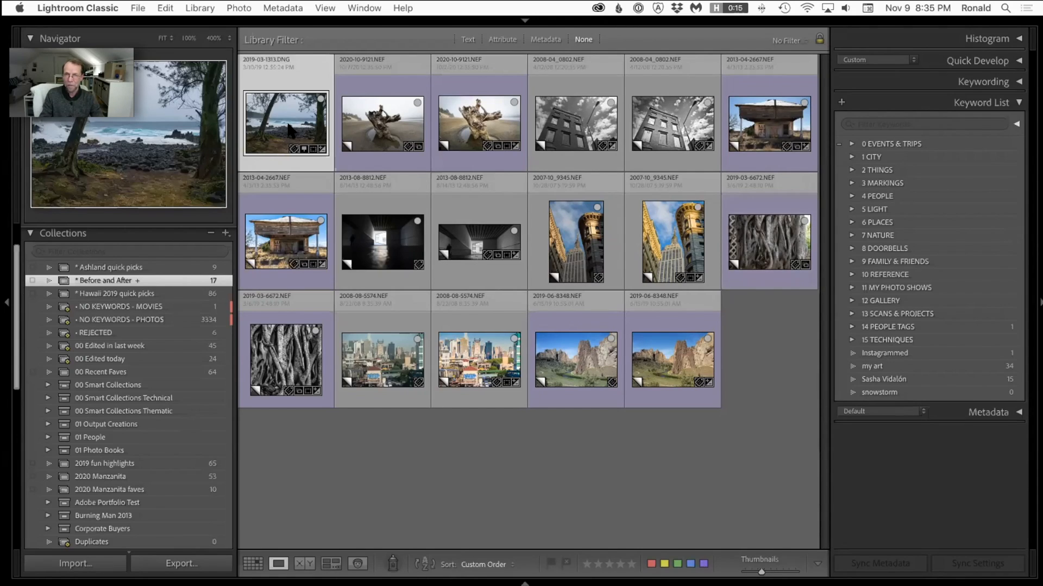
{"action": "key", "text": "d"}
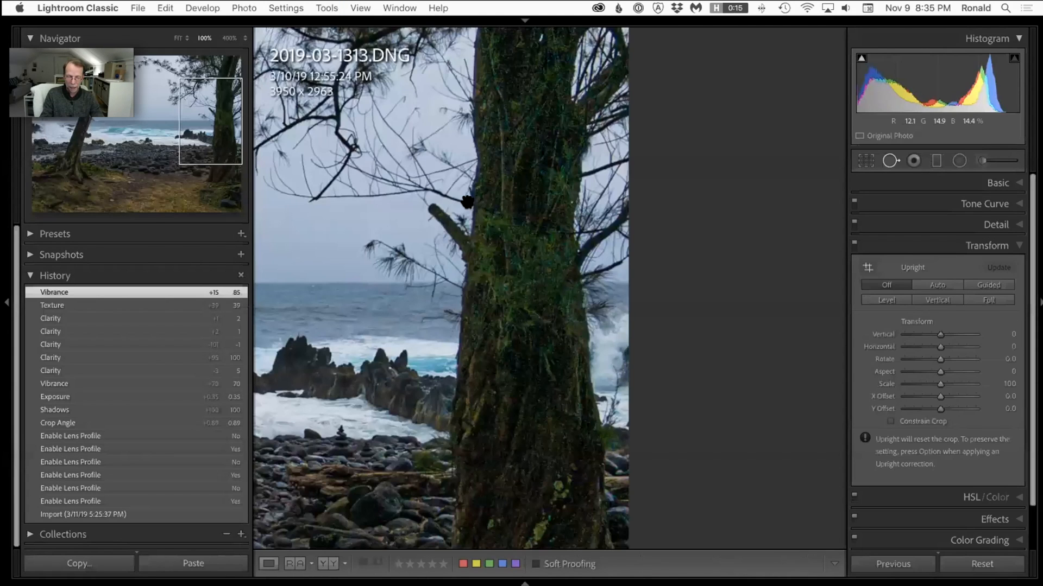
{"action": "key", "text": "Right"}
{"action": "key", "text": "g"}
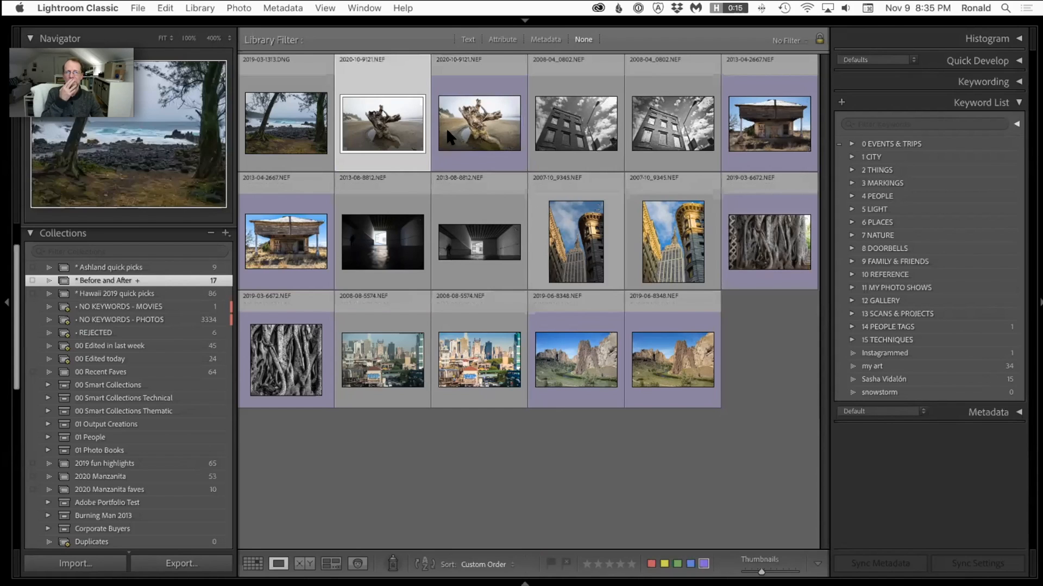
Open the unedited driftwood photo and straighten its horizon with a crop angle of 1.36
{"action": "double_click", "coordinate": [387, 135]}
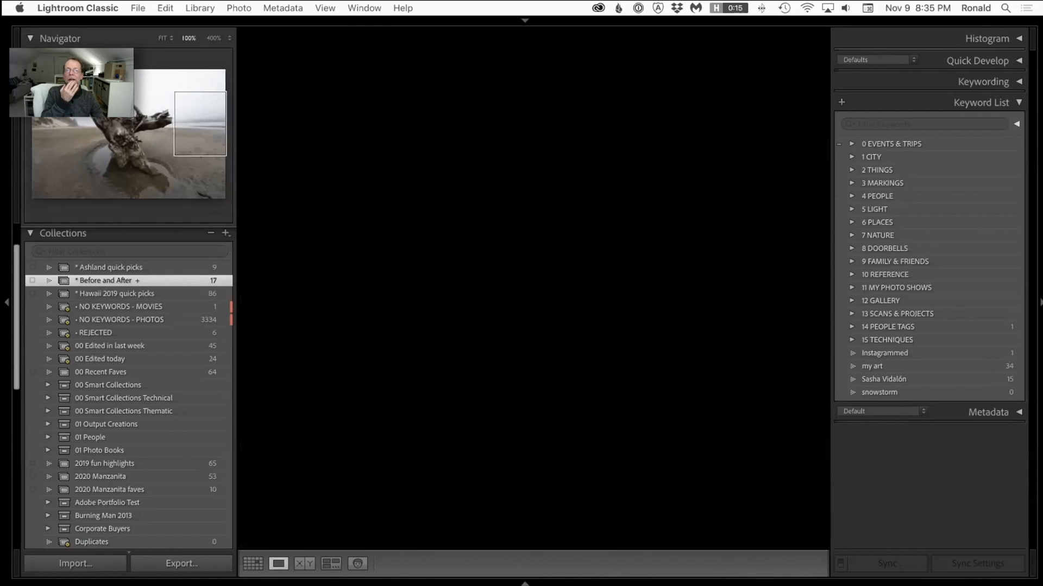
{"action": "left_click", "coordinate": [532, 354]}
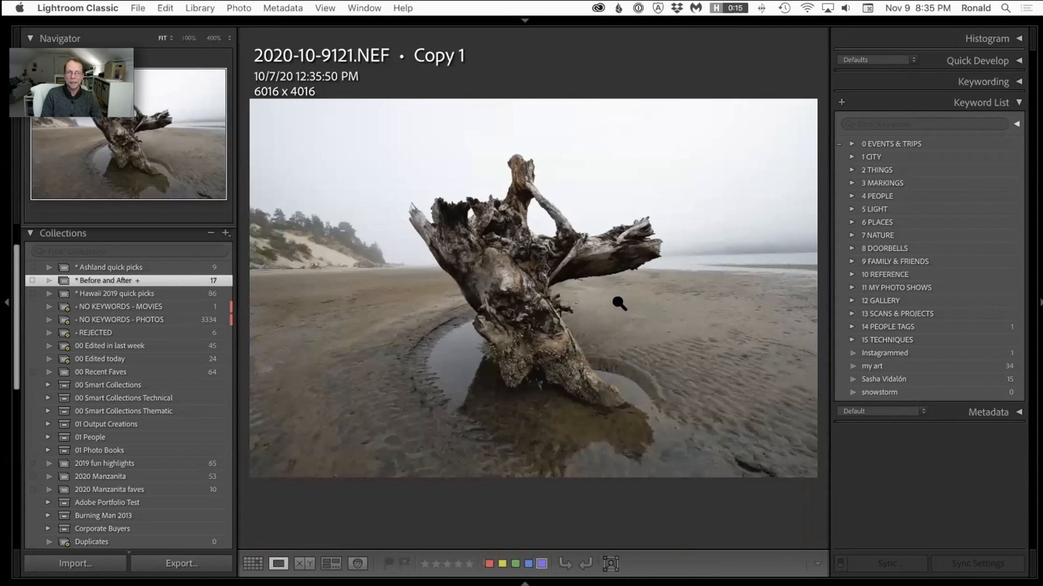
{"action": "key", "text": "r"}
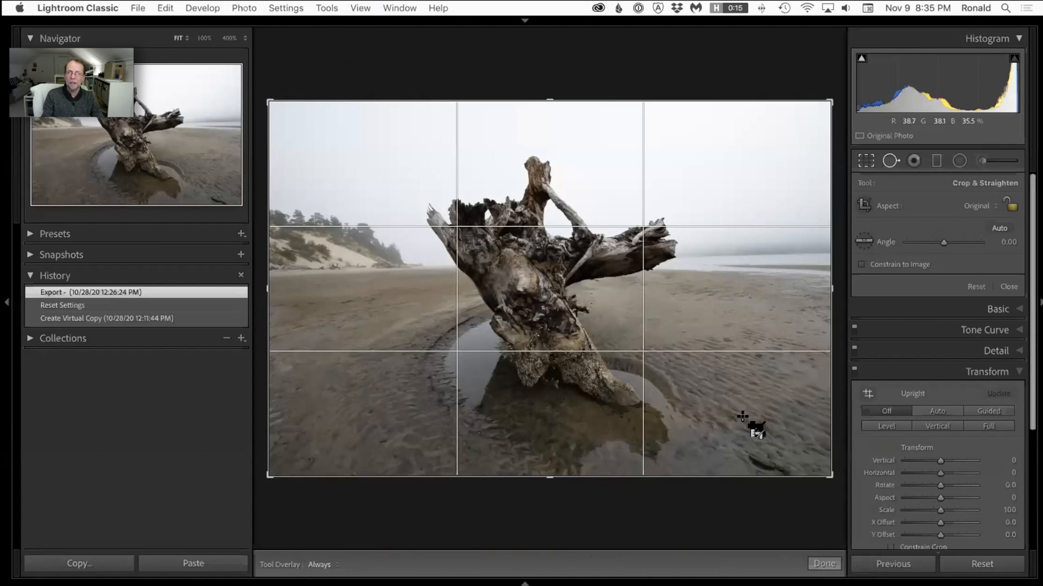
{"action": "left_click_drag", "start_coordinate": [825, 490], "coordinate": [826, 499]}
{"action": "key", "text": "Return"}
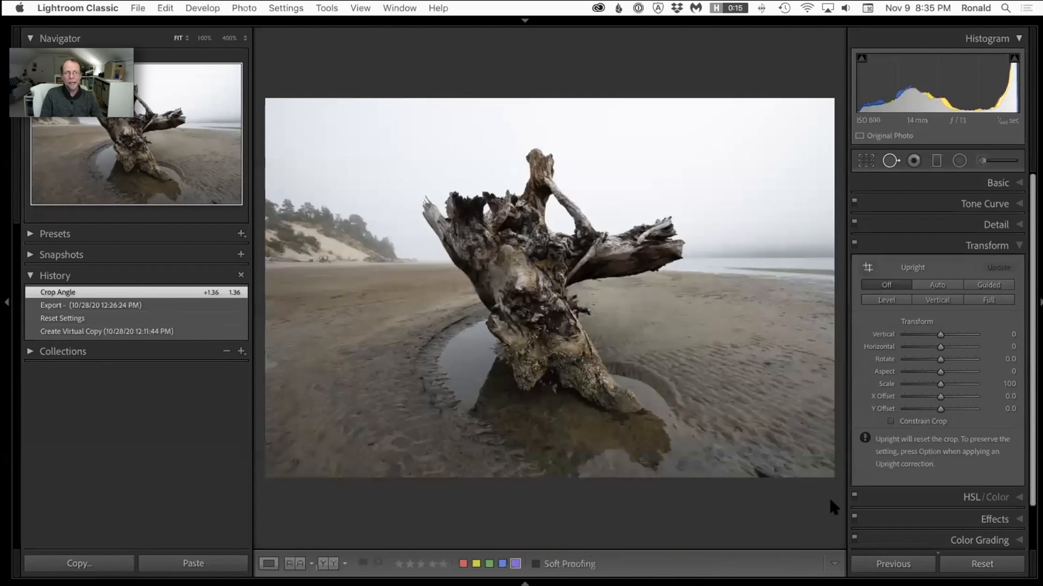
Expand the Basic adjustments and narrow the Navigator and History column to enlarge the photo preview
{"action": "left_click", "coordinate": [6, 300]}
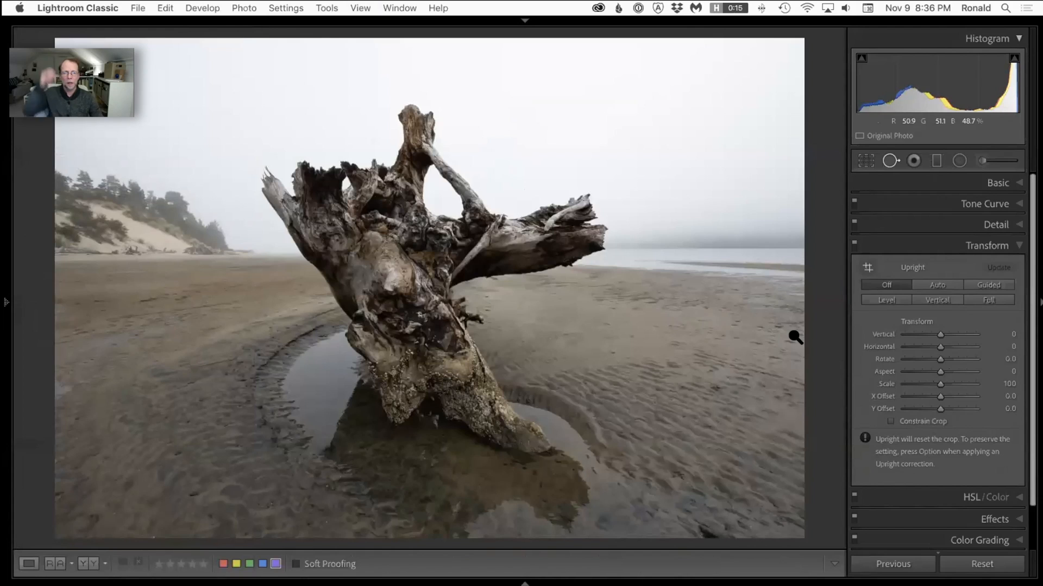
{"action": "left_click", "coordinate": [1017, 184]}
{"action": "left_click", "coordinate": [6, 302]}
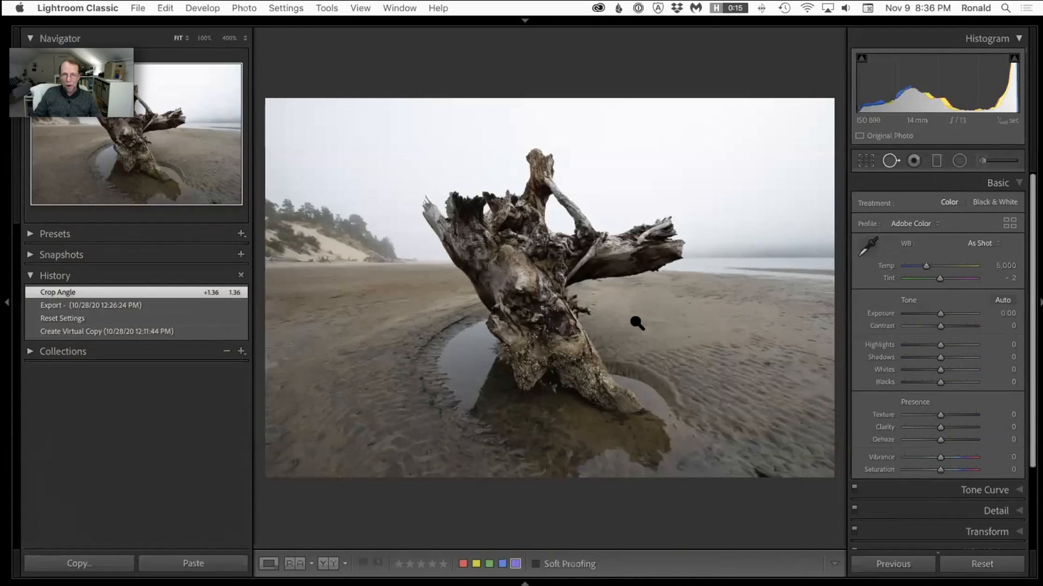
{"action": "left_click_drag", "start_coordinate": [251, 367], "coordinate": [174, 378]}
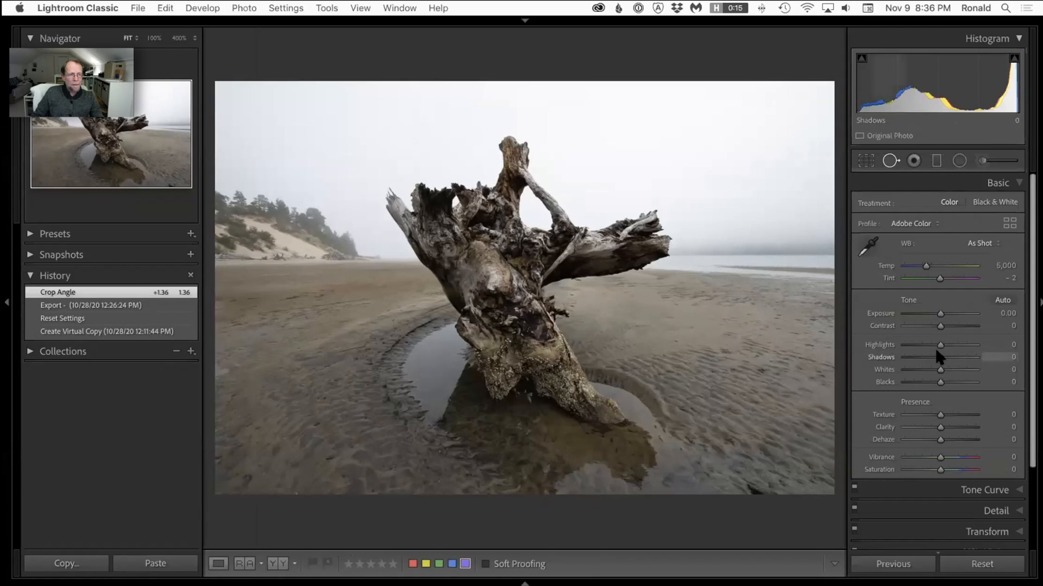
Set the driftwood photo's Shadows to +43 and Vibrance to +54
{"action": "left_click_drag", "start_coordinate": [935, 352], "coordinate": [950, 353]}
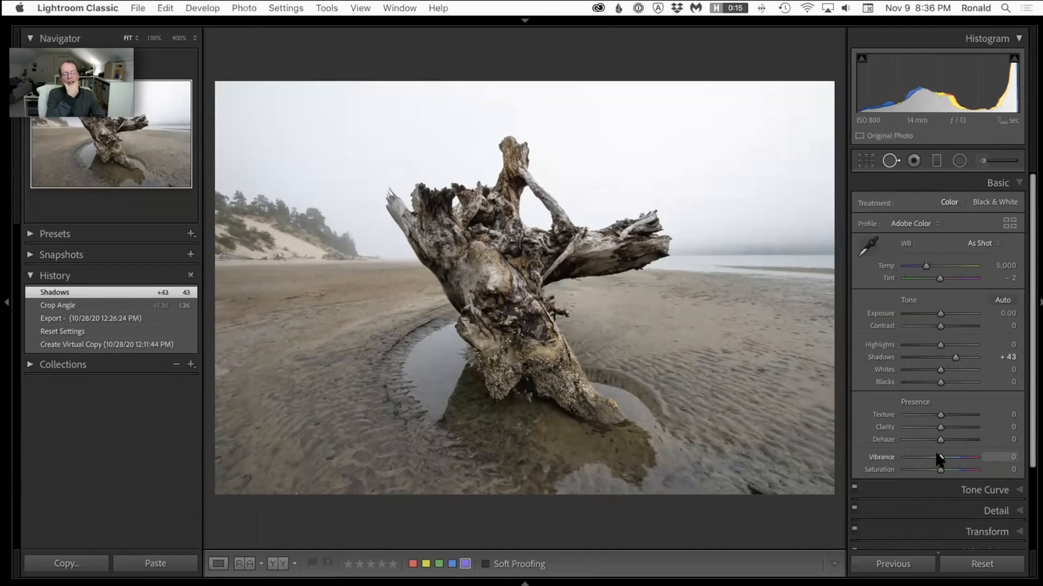
{"action": "left_click_drag", "start_coordinate": [938, 456], "coordinate": [958, 461]}
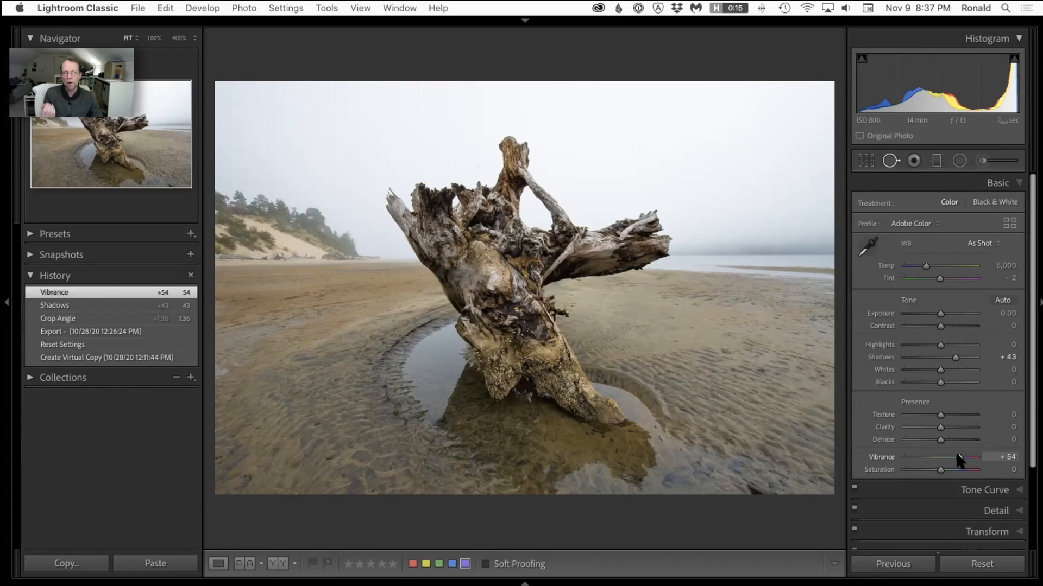
Raise the driftwood photo's Vibrance to +71
{"action": "left_click_drag", "start_coordinate": [959, 460], "coordinate": [962, 461]}
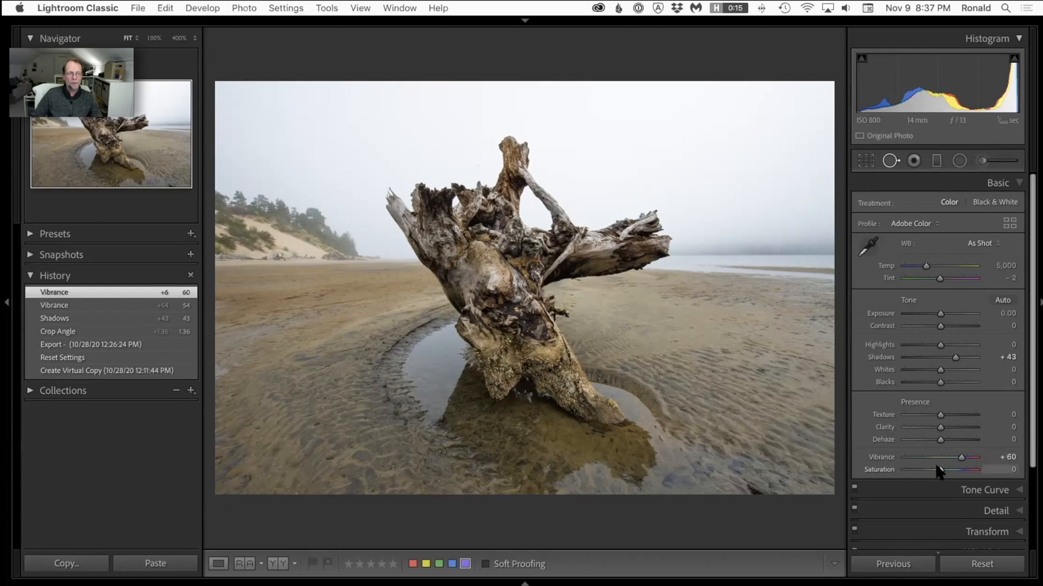
{"action": "left_click_drag", "start_coordinate": [959, 451], "coordinate": [960, 450]}
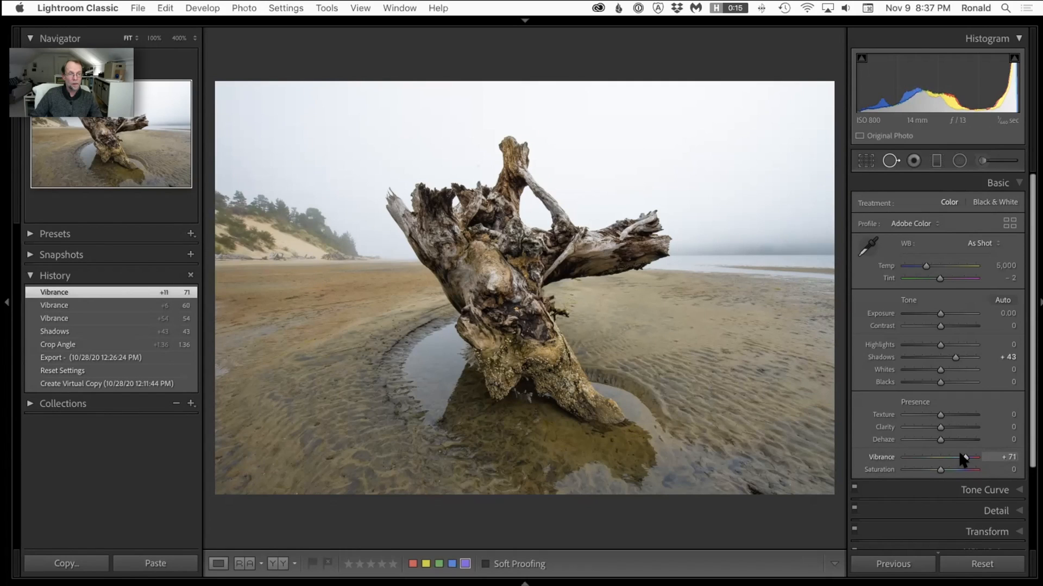
Add a post-crop vignette to the driftwood photo with Amount -44, Midpoint 28, Roundness +37 and Feather 42
{"action": "scroll", "coordinate": [961, 456], "scroll_direction": "down", "scroll_amount": 5}
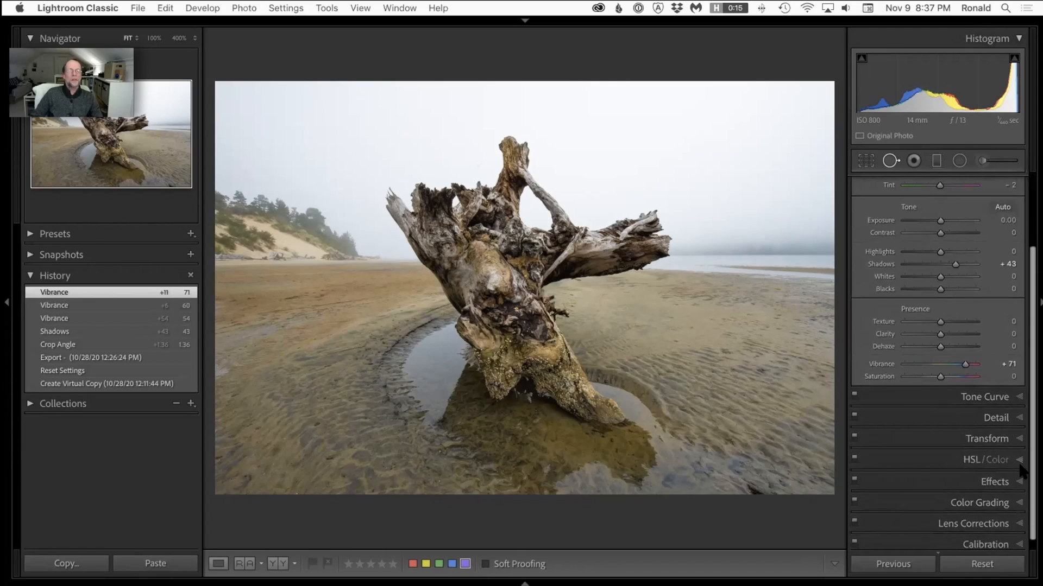
{"action": "scroll", "coordinate": [1023, 470], "scroll_direction": "down", "scroll_amount": 1}
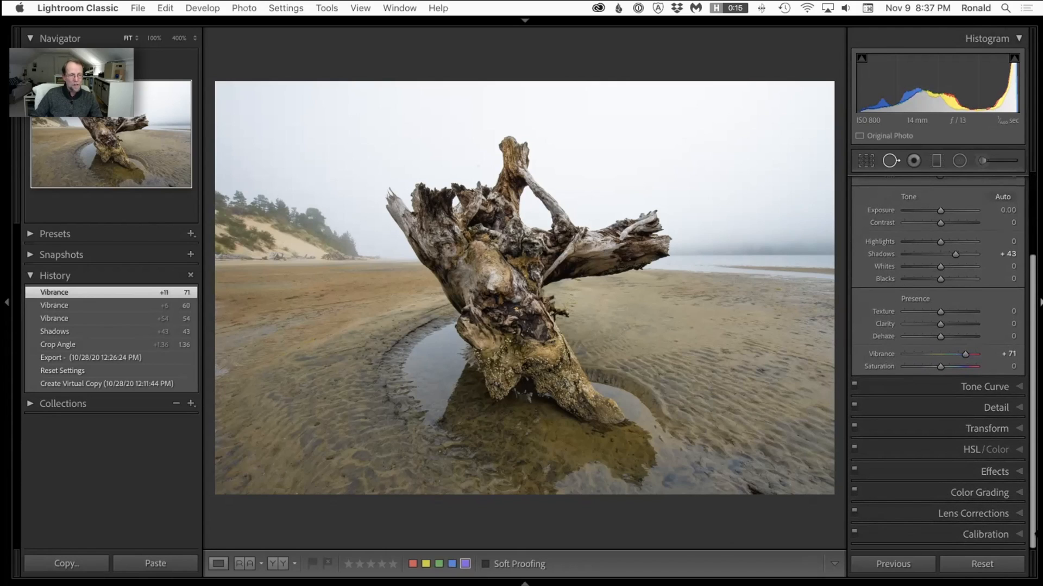
{"action": "left_click", "coordinate": [1017, 472]}
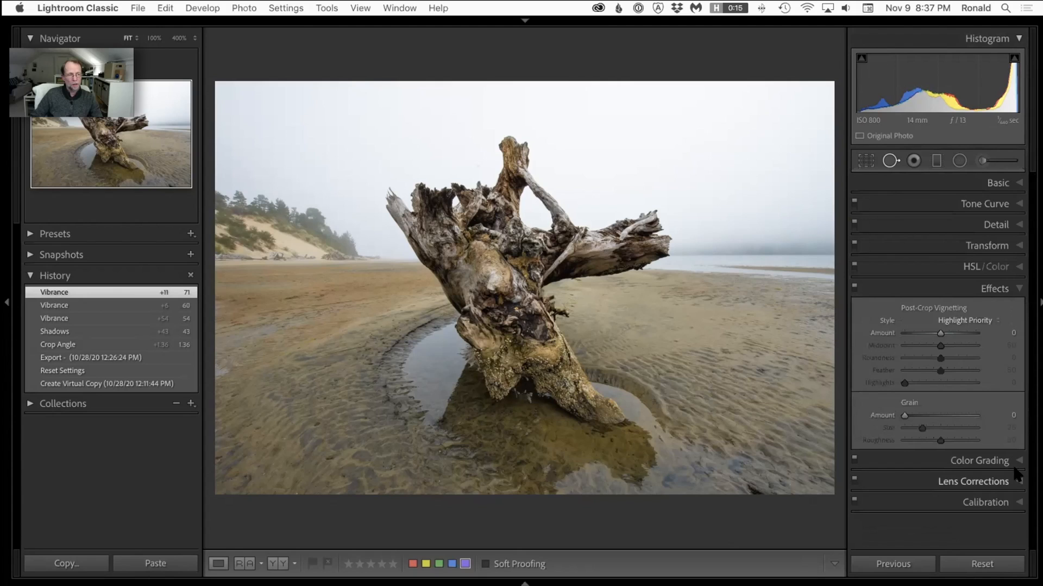
{"action": "left_click_drag", "start_coordinate": [940, 333], "coordinate": [881, 367]}
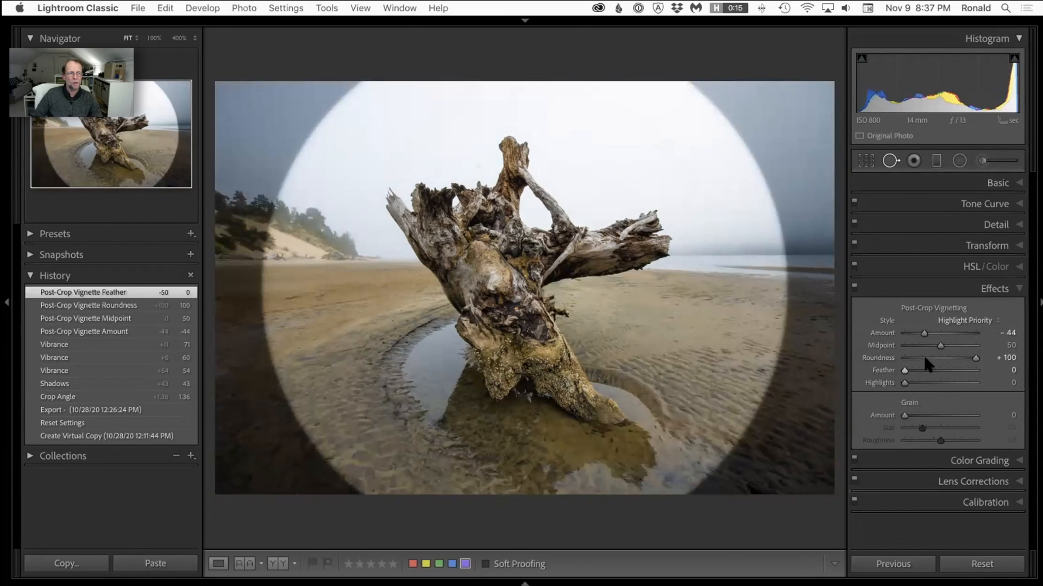
{"action": "left_click_drag", "start_coordinate": [971, 355], "coordinate": [855, 355]}
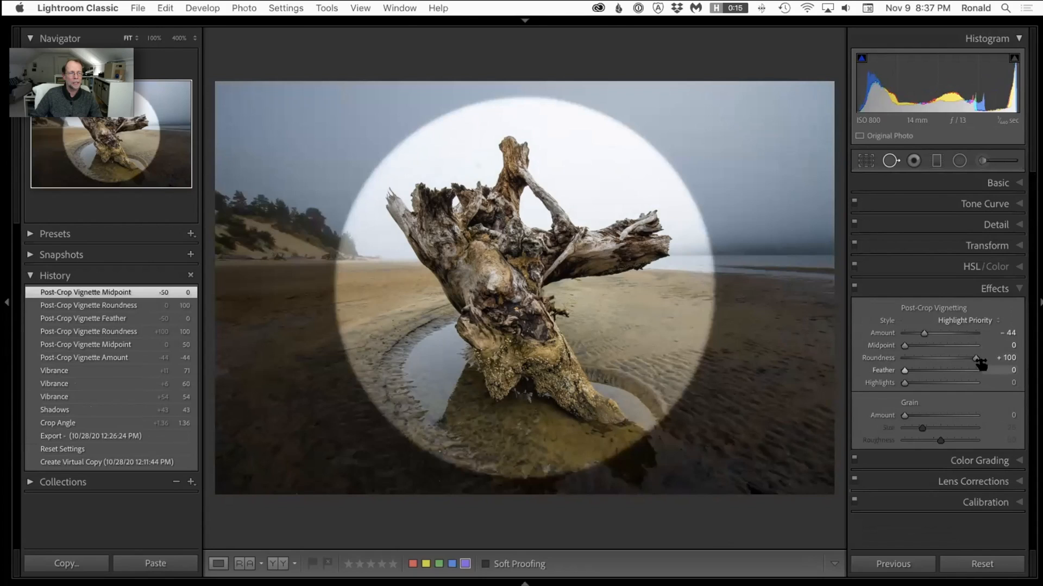
{"action": "left_click", "coordinate": [954, 358]}
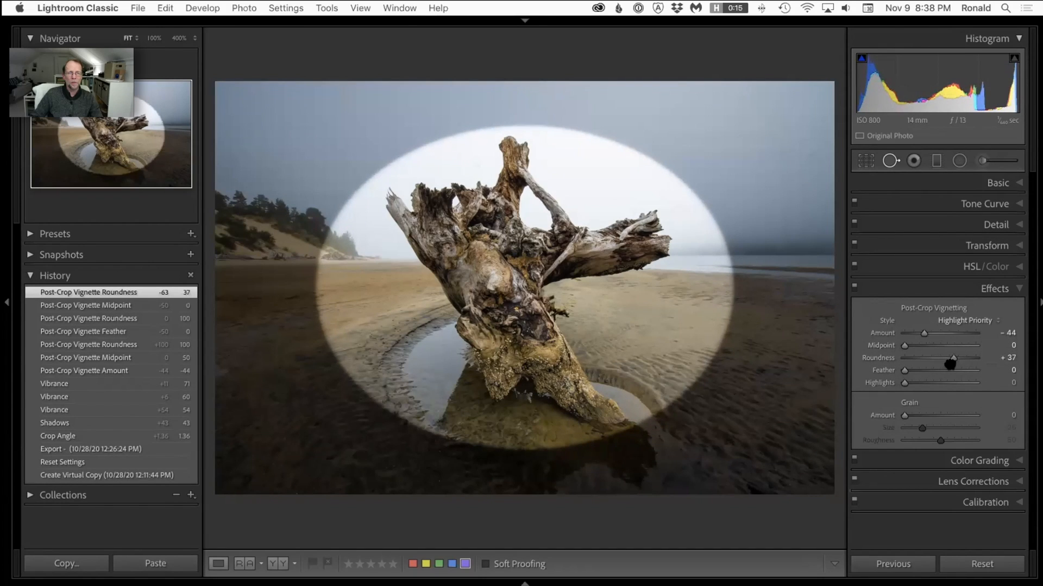
{"action": "left_click_drag", "start_coordinate": [905, 346], "coordinate": [927, 370]}
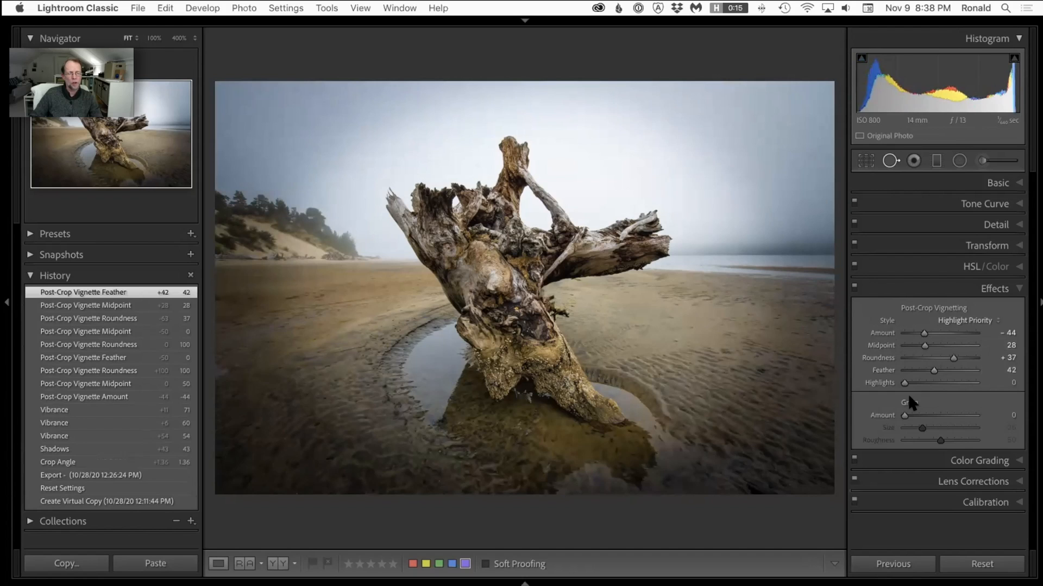
Crop the photo tightly around the driftwood and apply the crop
{"action": "key", "text": "r"}
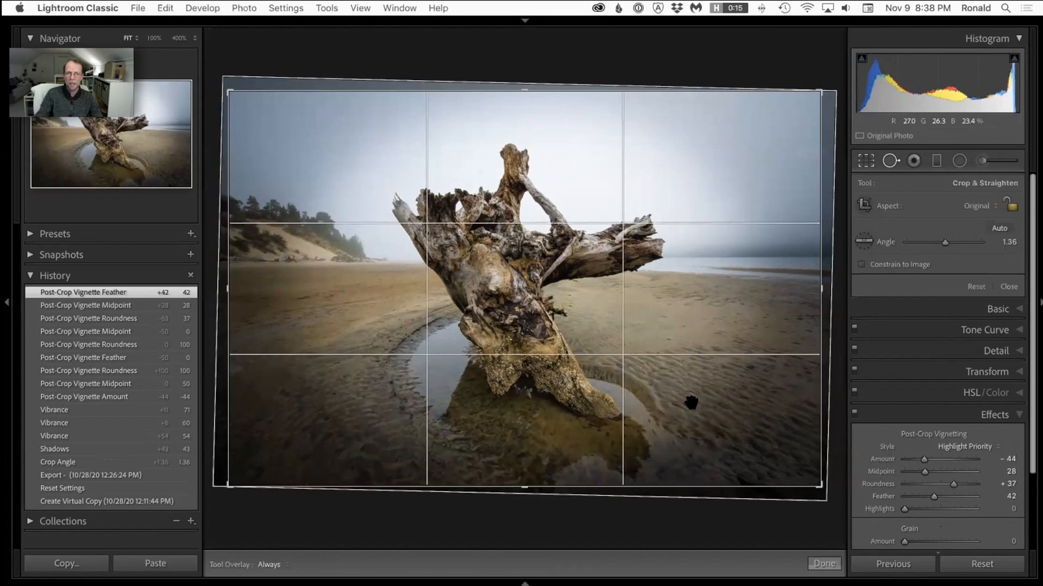
{"action": "left_click_drag", "start_coordinate": [818, 483], "coordinate": [735, 436]}
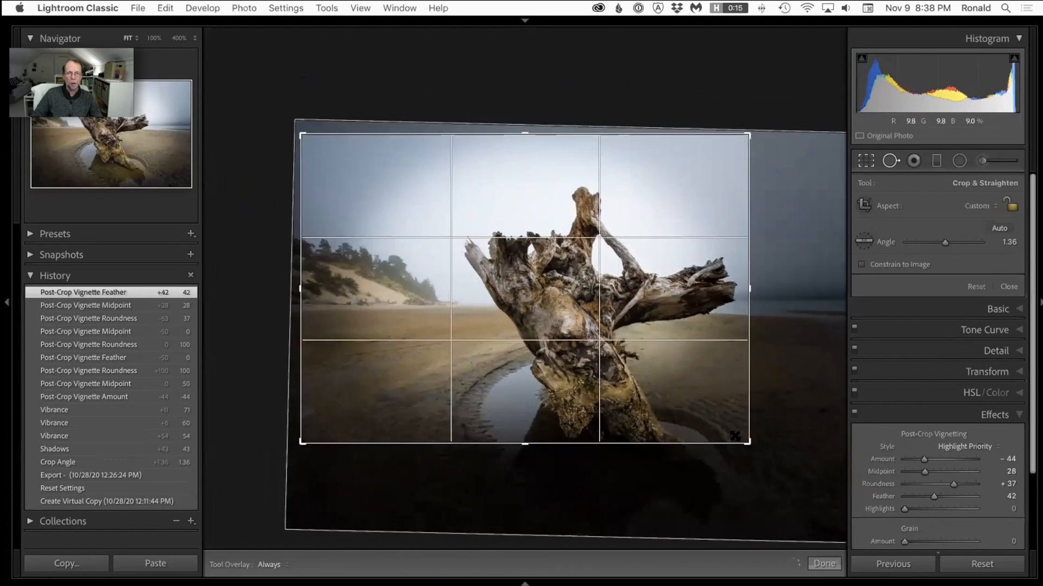
{"action": "left_click_drag", "start_coordinate": [291, 126], "coordinate": [328, 158]}
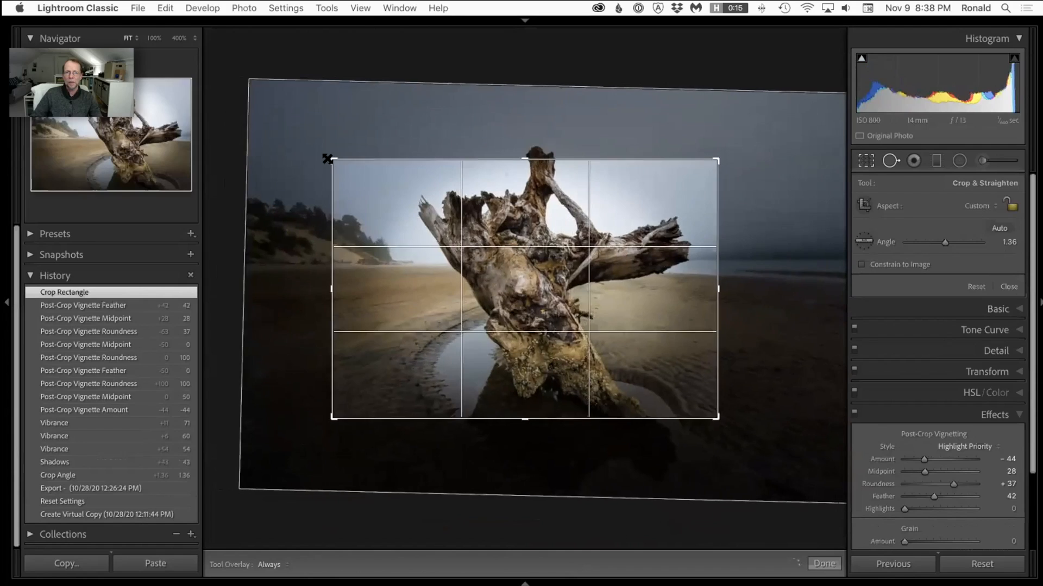
{"action": "key", "text": "r"}
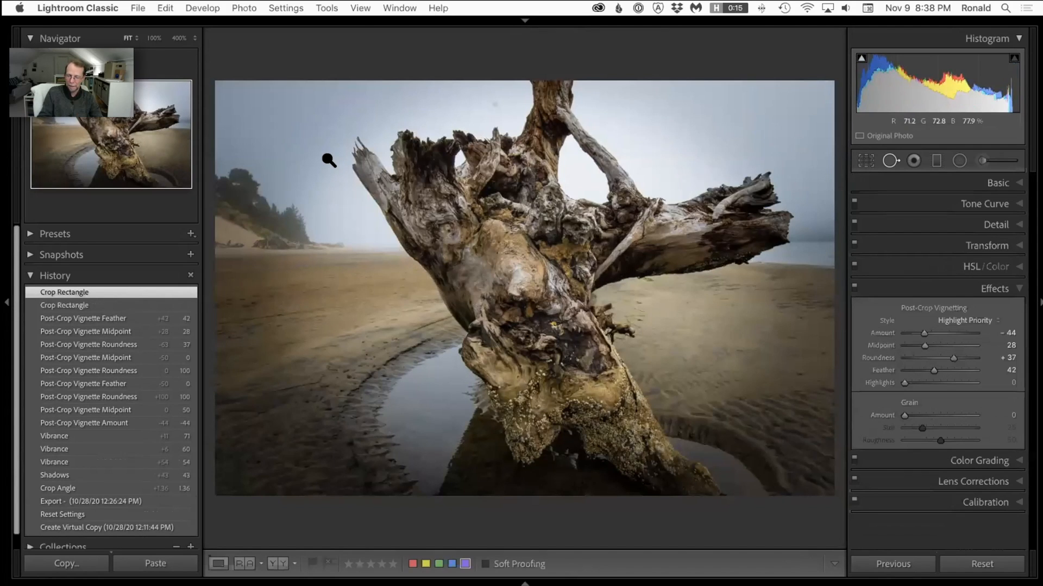
Revert the photo through its edit history to the Vibrance 71 state, before the vignette and tight crop
{"action": "scroll", "coordinate": [157, 358], "scroll_direction": "down", "scroll_amount": 1}
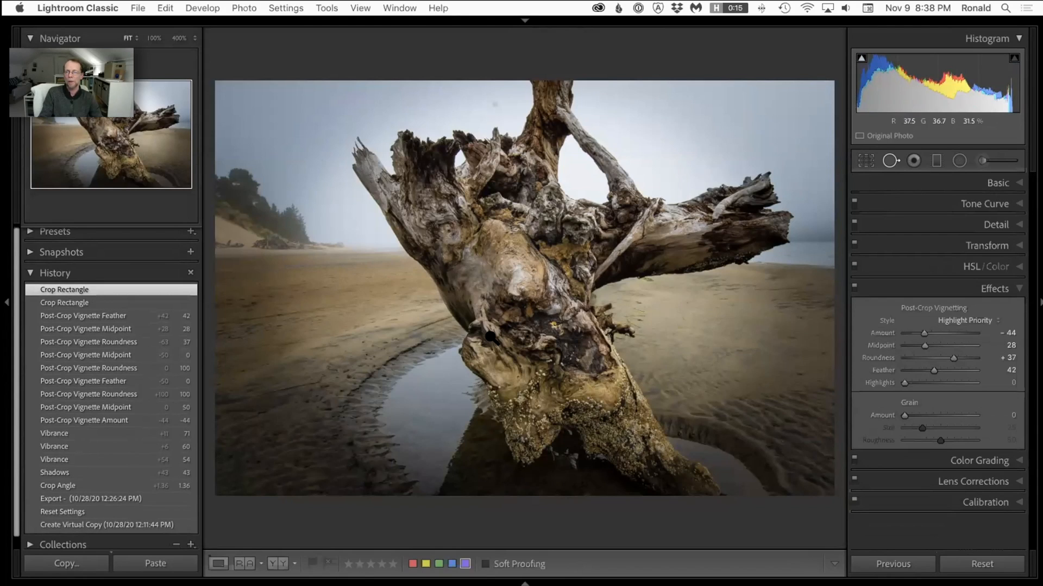
{"action": "scroll", "coordinate": [81, 377], "scroll_direction": "down", "scroll_amount": 2}
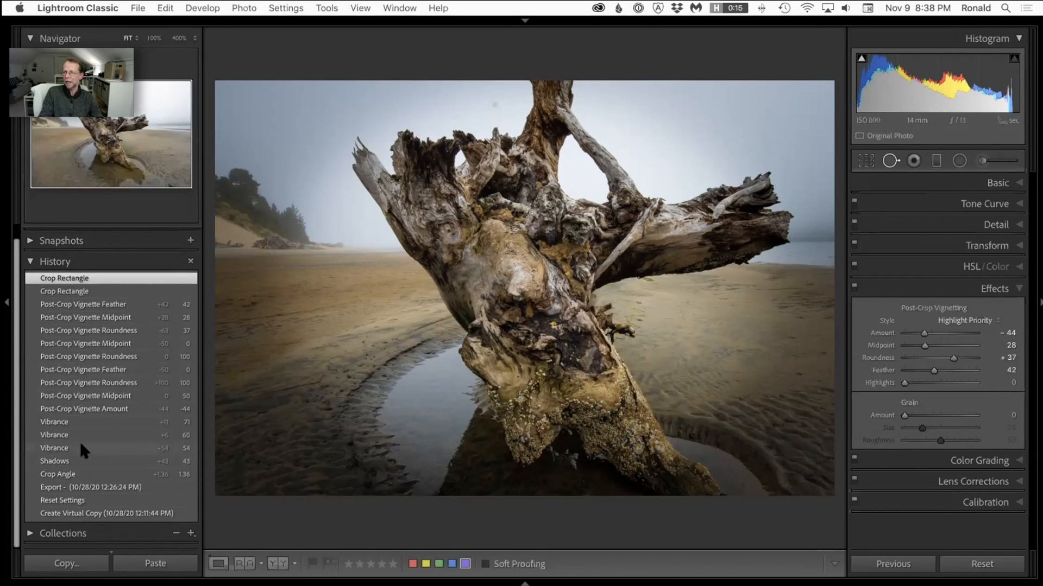
{"action": "left_click", "coordinate": [82, 396]}
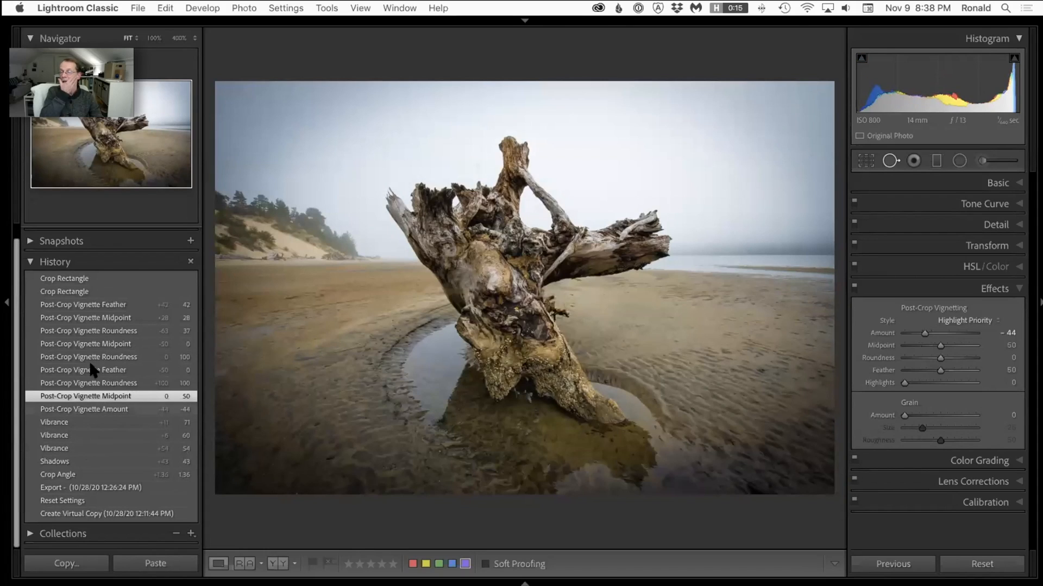
{"action": "left_click", "coordinate": [92, 410]}
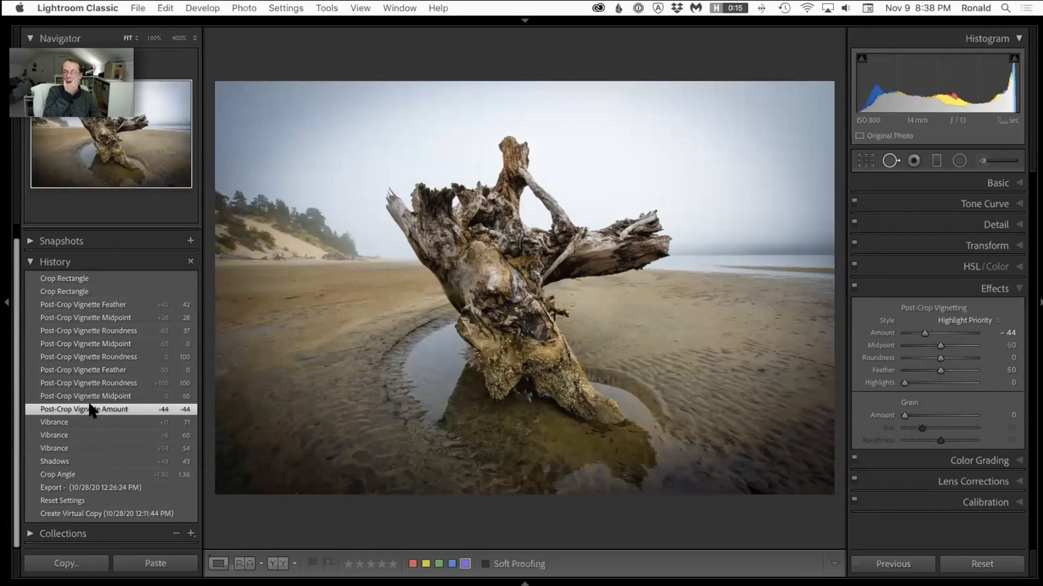
{"action": "left_click", "coordinate": [87, 422]}
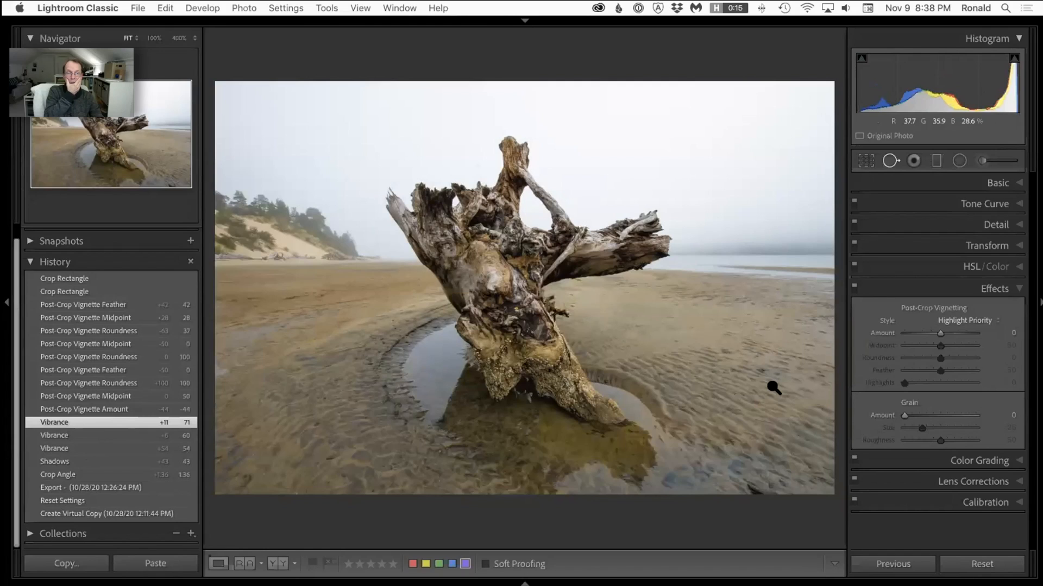
Set the driftwood photo's Vibrance to +72, Saturation to -2 and Texture to +83 in the Basic adjustments
{"action": "left_click", "coordinate": [985, 180]}
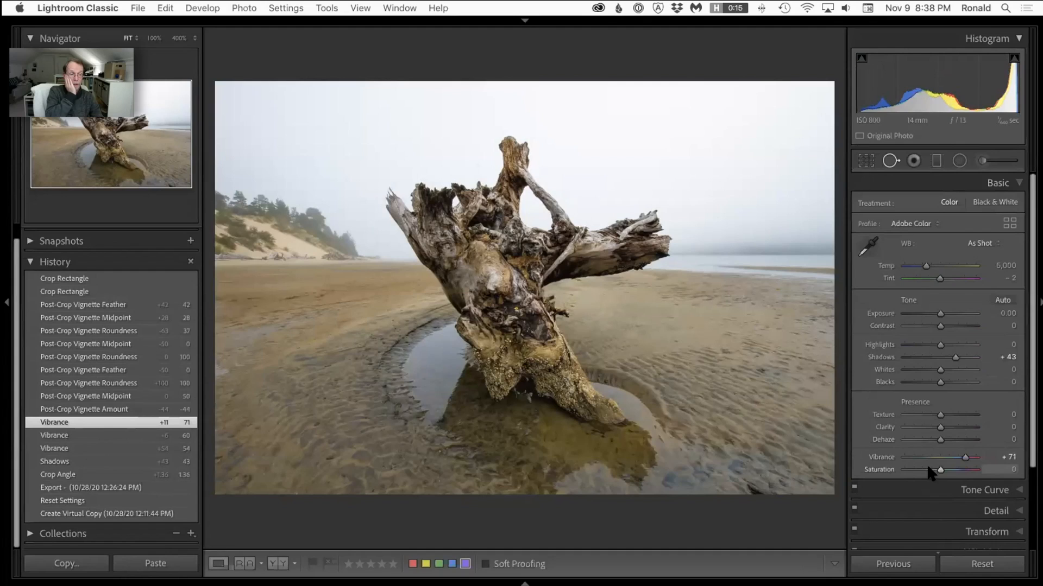
{"action": "mouse_move", "coordinate": [939, 471]}
{"action": "left_mouse_down"}
{"action": "mouse_move", "coordinate": [964, 460]}
{"action": "mouse_move", "coordinate": [964, 470]}
{"action": "mouse_move", "coordinate": [935, 476]}
{"action": "left_mouse_up"}
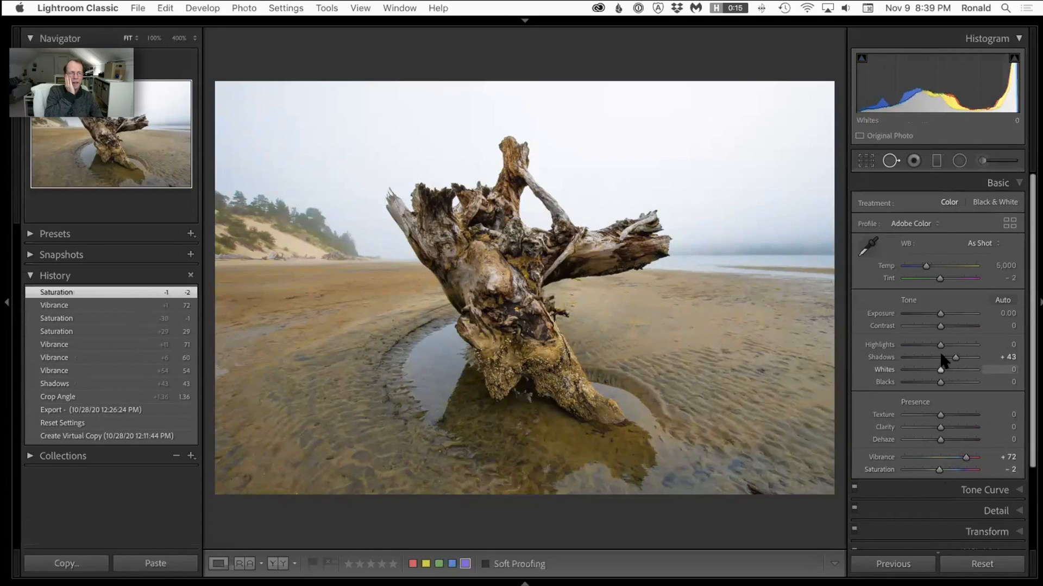
{"action": "left_click_drag", "start_coordinate": [940, 416], "coordinate": [969, 415]}
Inspect the driftwood at 100%, heal the dust spot in the sky beside its top branch, and return to the Library grid
{"action": "left_click", "coordinate": [537, 348]}
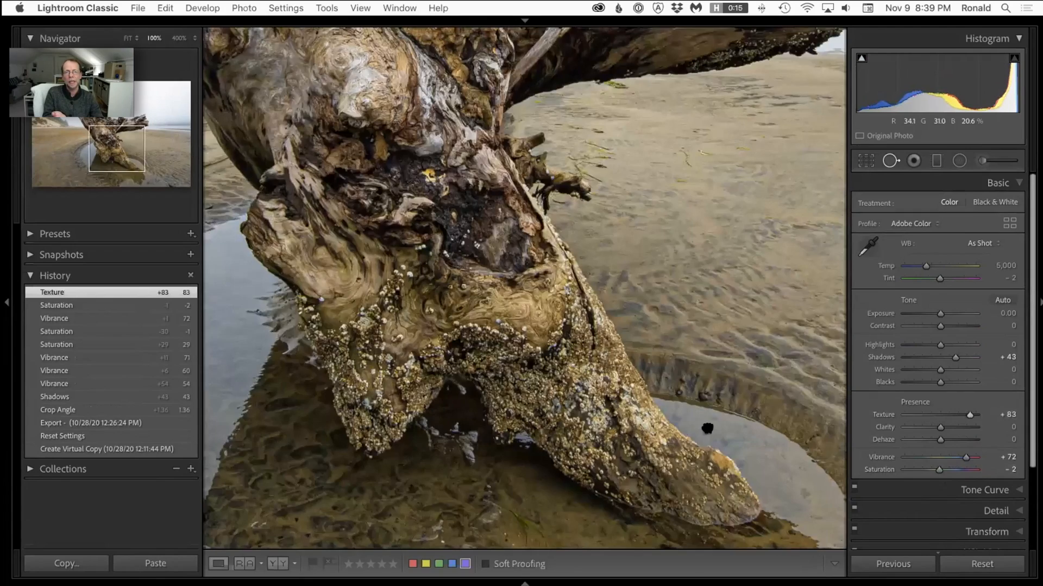
{"action": "left_click_drag", "start_coordinate": [568, 132], "coordinate": [612, 186]}
{"action": "left_click_drag", "start_coordinate": [504, 248], "coordinate": [612, 370]}
{"action": "left_click_drag", "start_coordinate": [563, 174], "coordinate": [633, 351]}
{"action": "left_click_drag", "start_coordinate": [552, 115], "coordinate": [563, 221]}
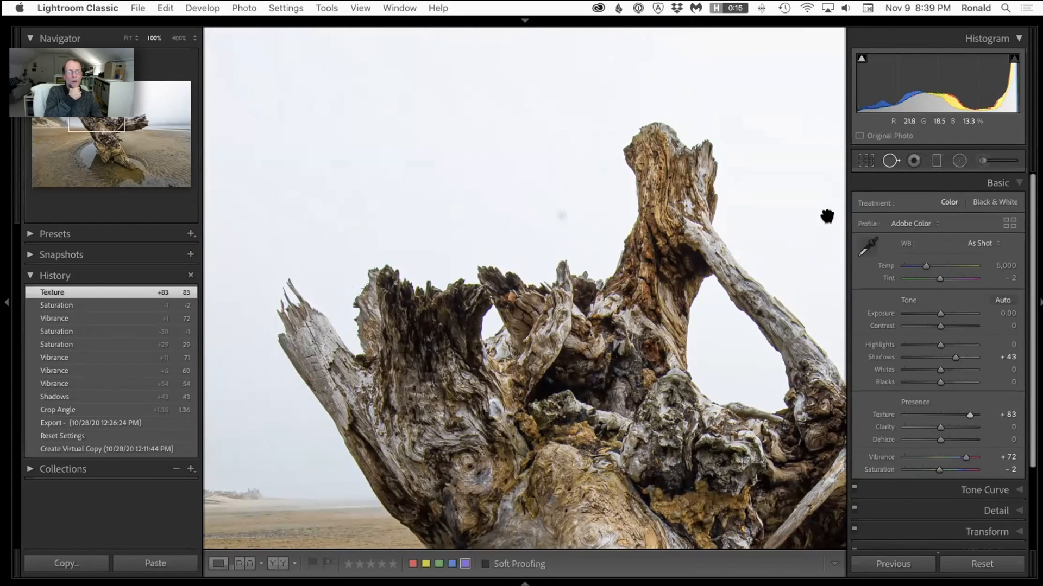
{"action": "left_click", "coordinate": [889, 162]}
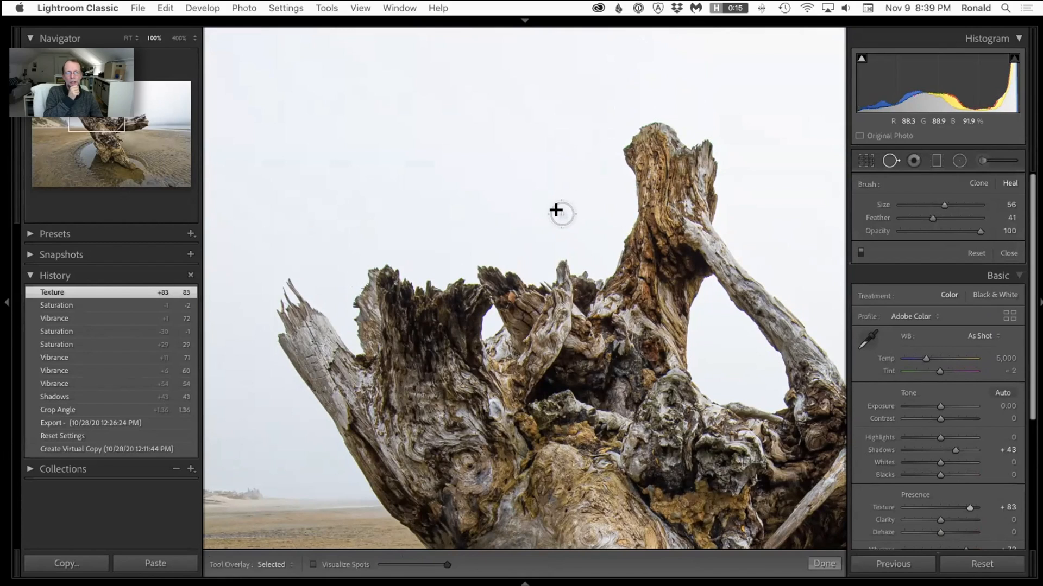
{"action": "left_click", "coordinate": [558, 213]}
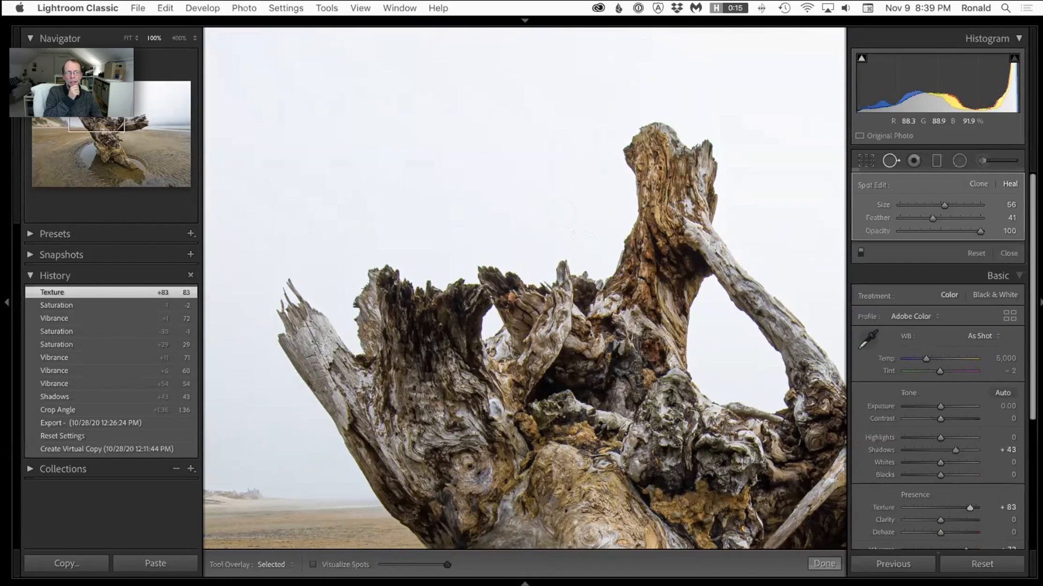
{"action": "left_click", "coordinate": [861, 251]}
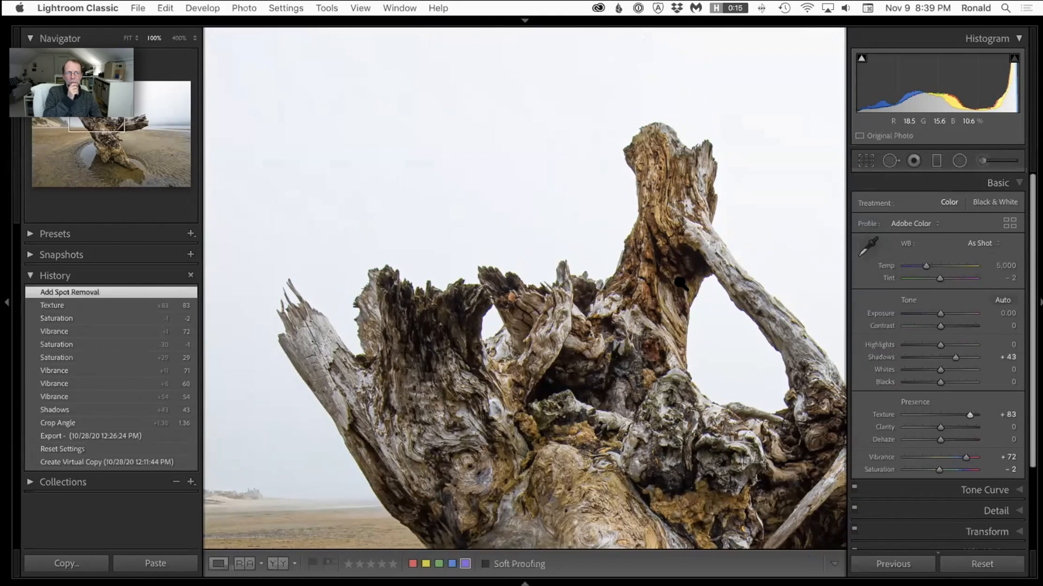
{"action": "left_click", "coordinate": [679, 283]}
{"action": "key", "text": "g"}
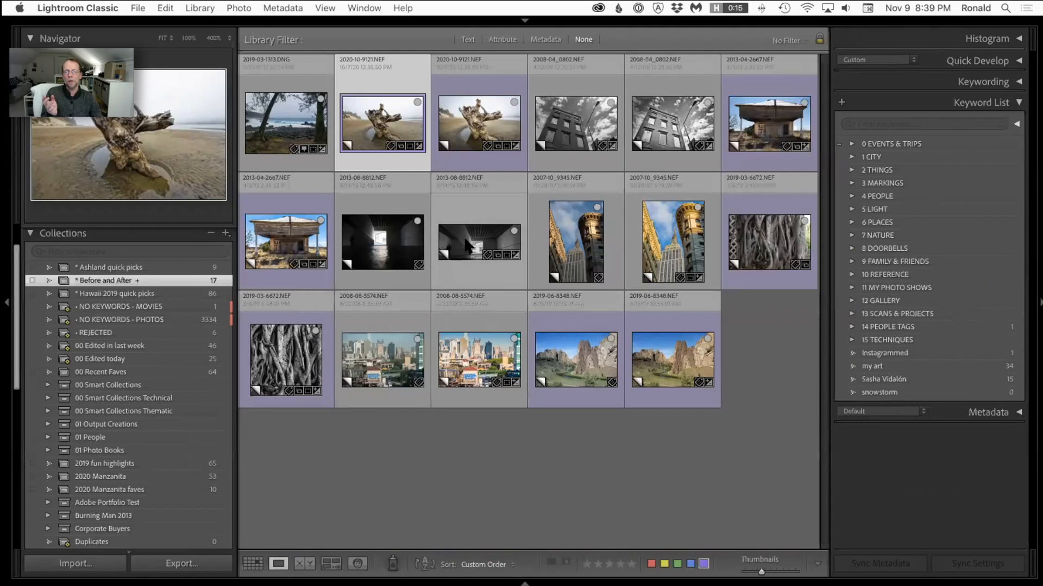
Compare the unedited and edited versions of 2013-08-8812.NEF in Loupe view with the Navigator and Collections column hidden, ending in the grid
{"action": "double_click", "coordinate": [383, 245]}
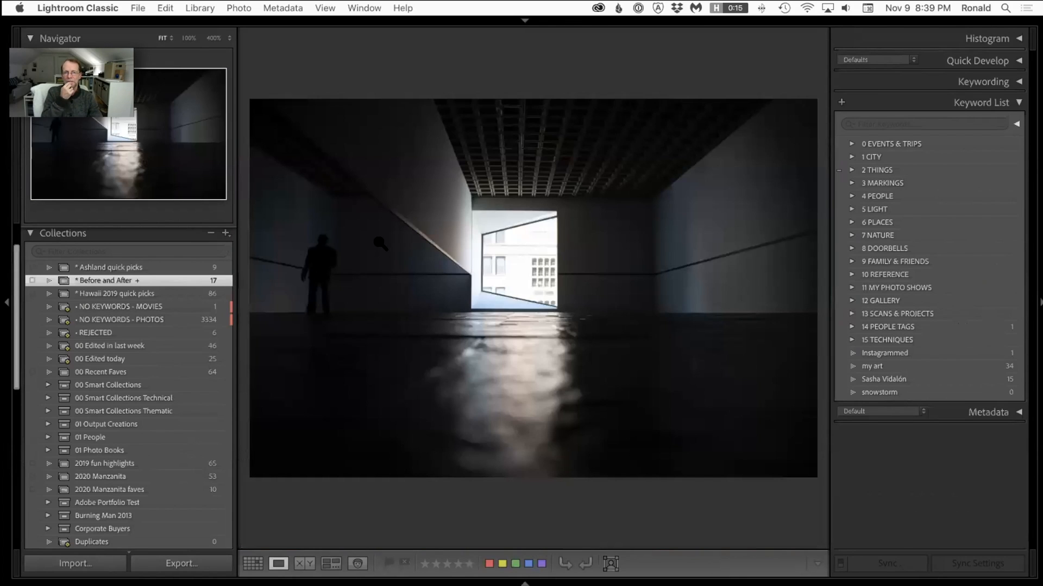
{"action": "key", "text": "Right"}
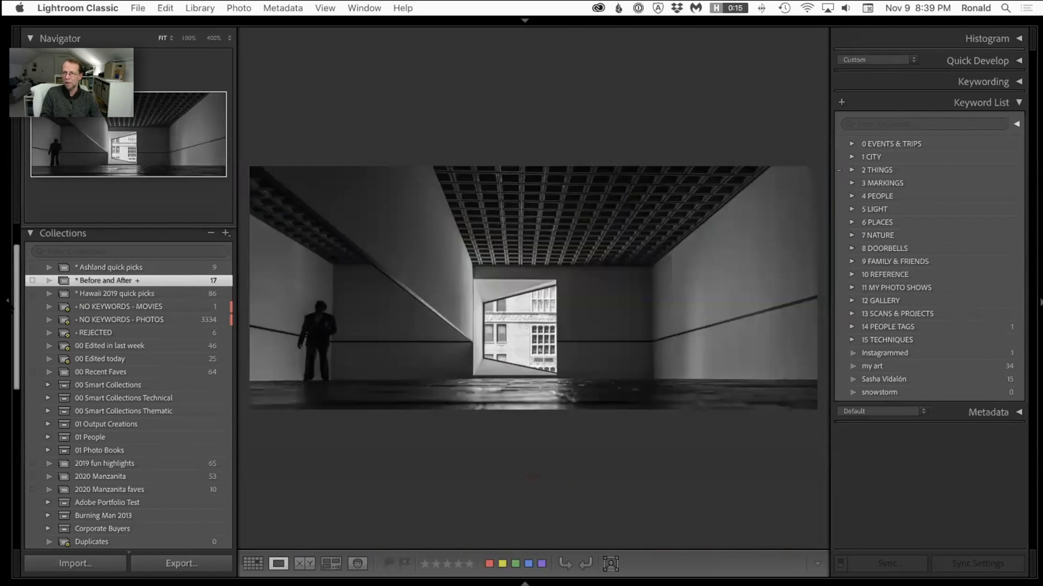
{"action": "key", "text": "F7"}
{"action": "key", "text": "Left"}
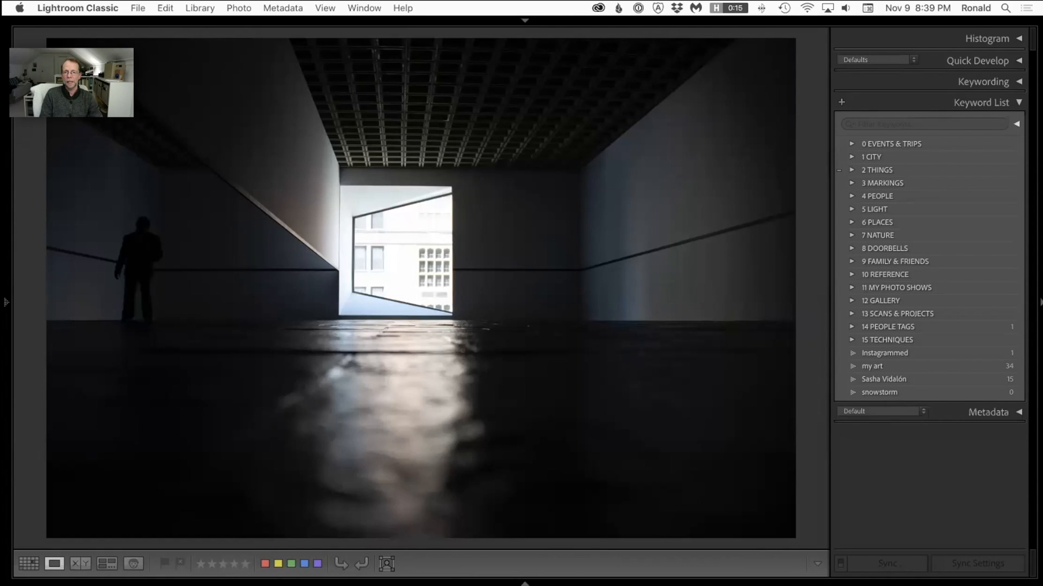
{"action": "key", "text": "Right"}
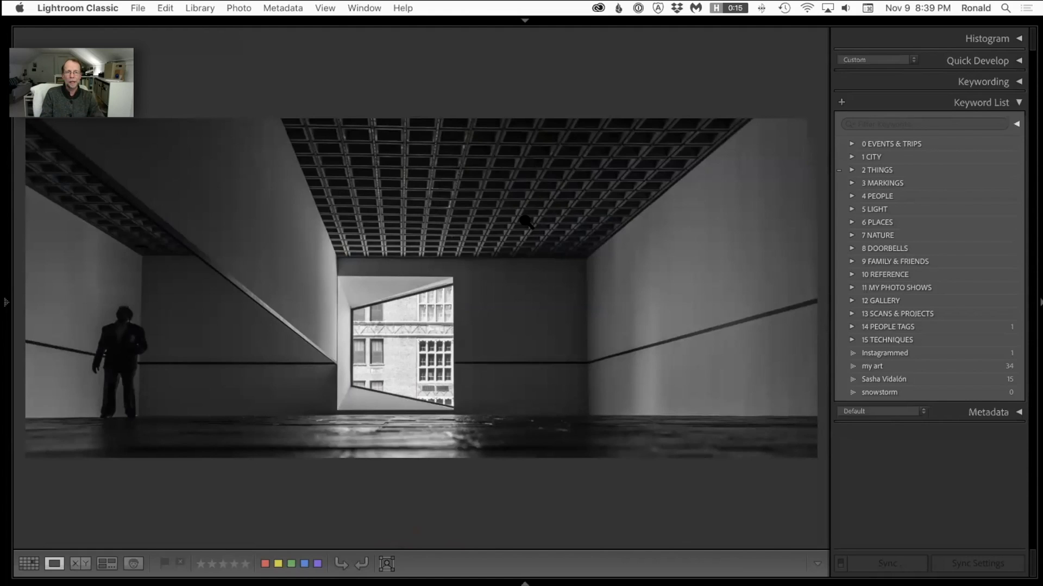
{"action": "key", "text": "g"}
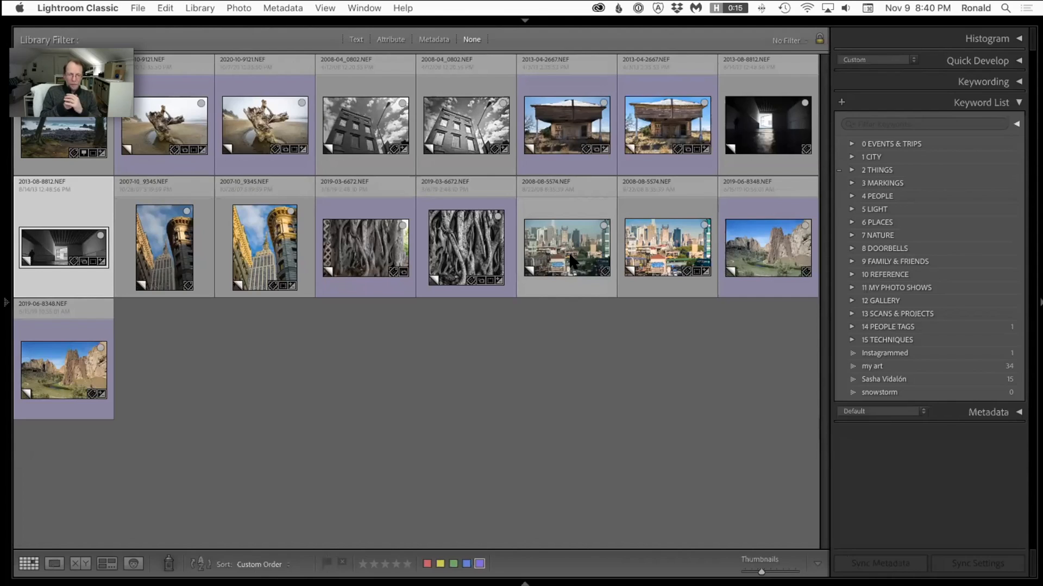
View the unedited city skyline photo 2008-08-5574.NEF enlarged and return to the Library grid
{"action": "key", "text": "XF86AudioLowerVolume"}
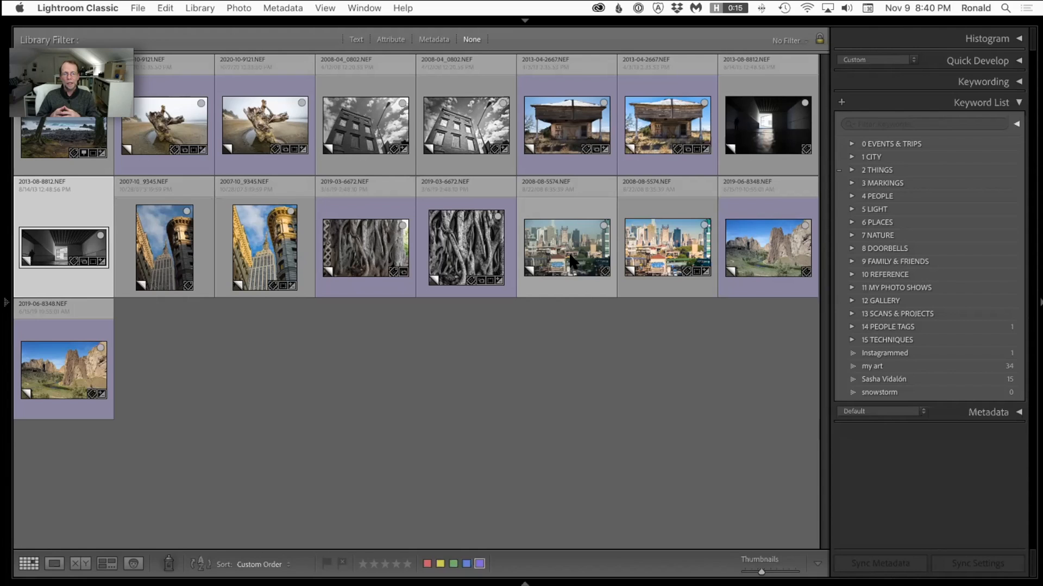
{"action": "double_click", "coordinate": [563, 253]}
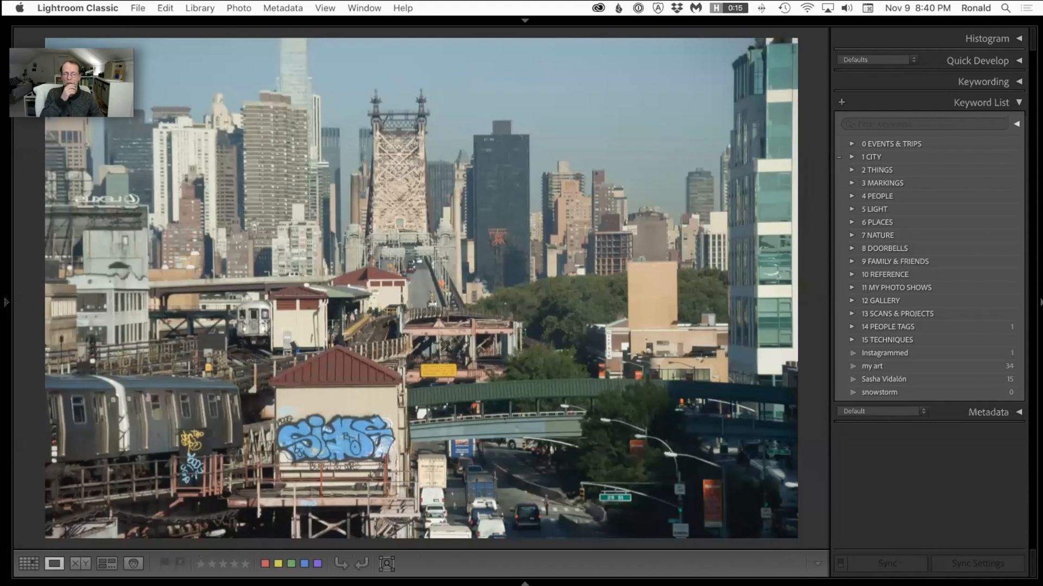
{"action": "key", "text": "Left"}
{"action": "key", "text": "g"}
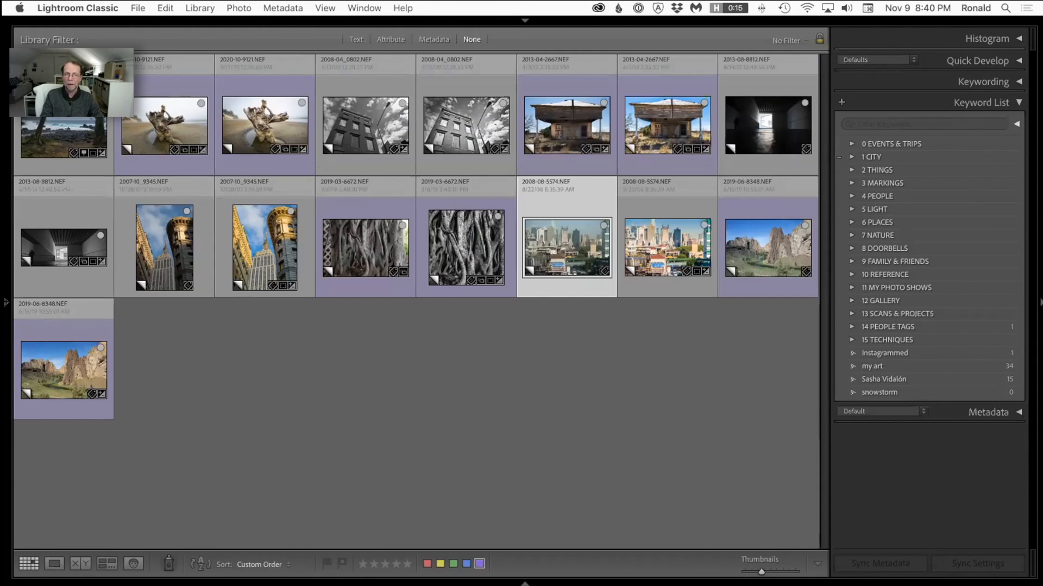
{"action": "key", "text": "XF86AudioRaiseVolume"}
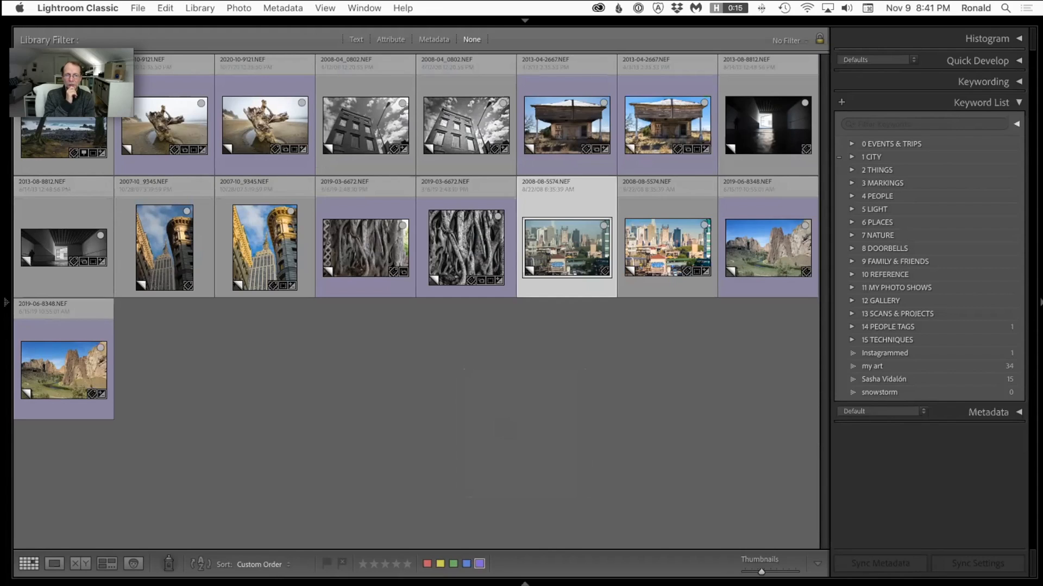
{"action": "mouse_move", "coordinate": [867, 582]}
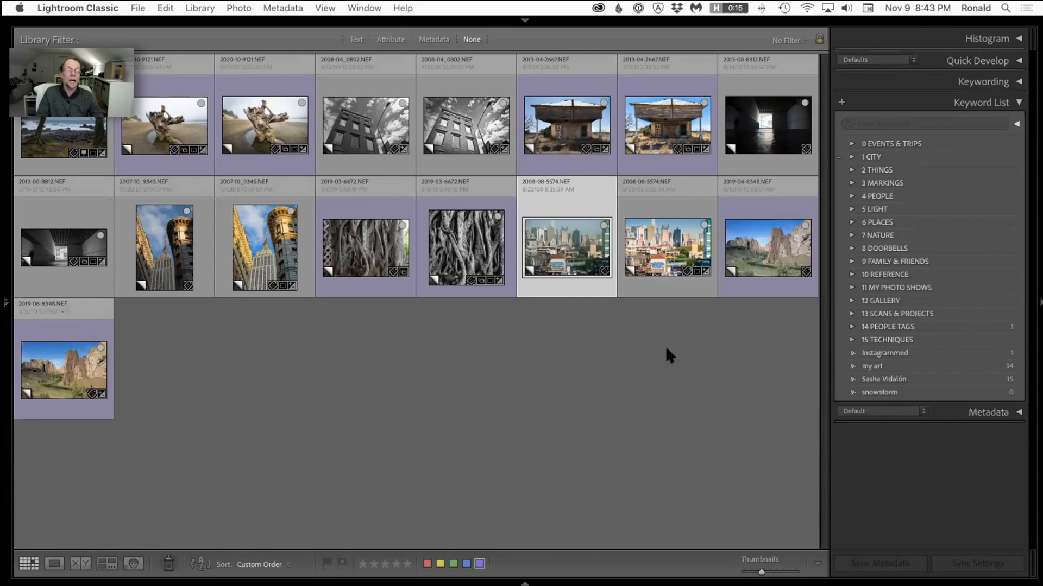
{"action": "mouse_move", "coordinate": [723, 582]}
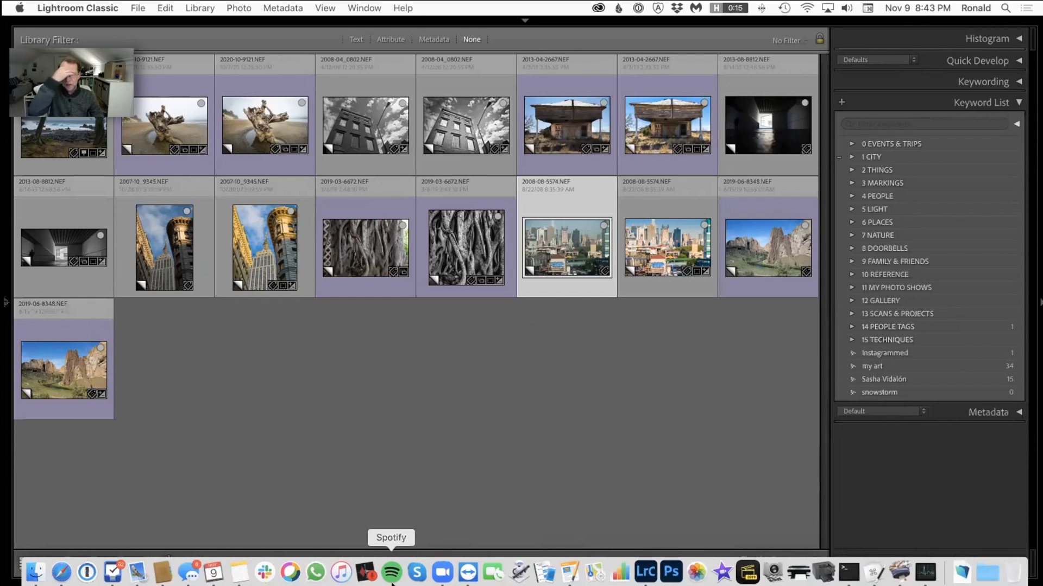
{"action": "left_click", "coordinate": [441, 575]}
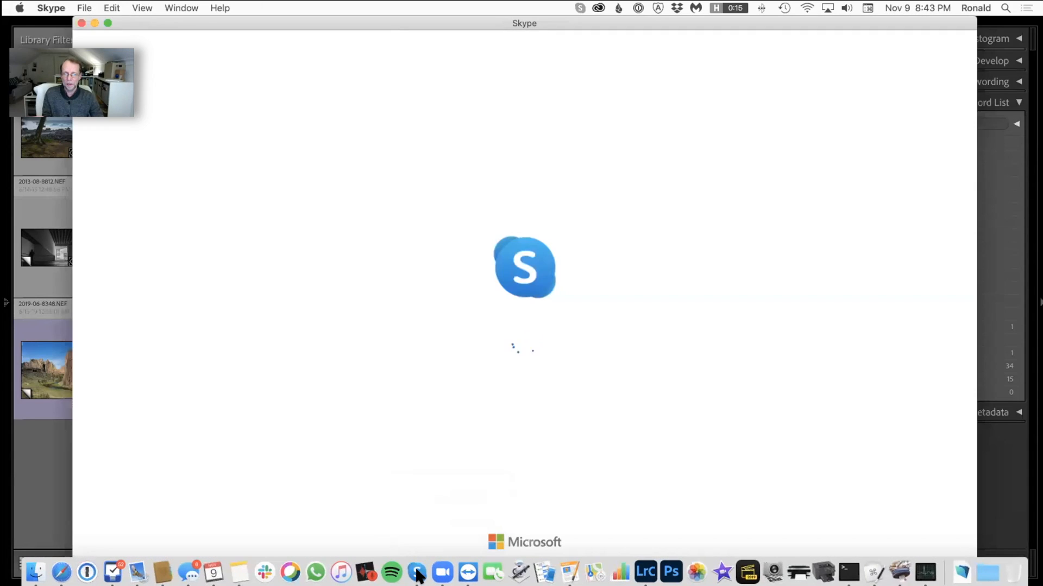
{"action": "right_click", "coordinate": [417, 573]}
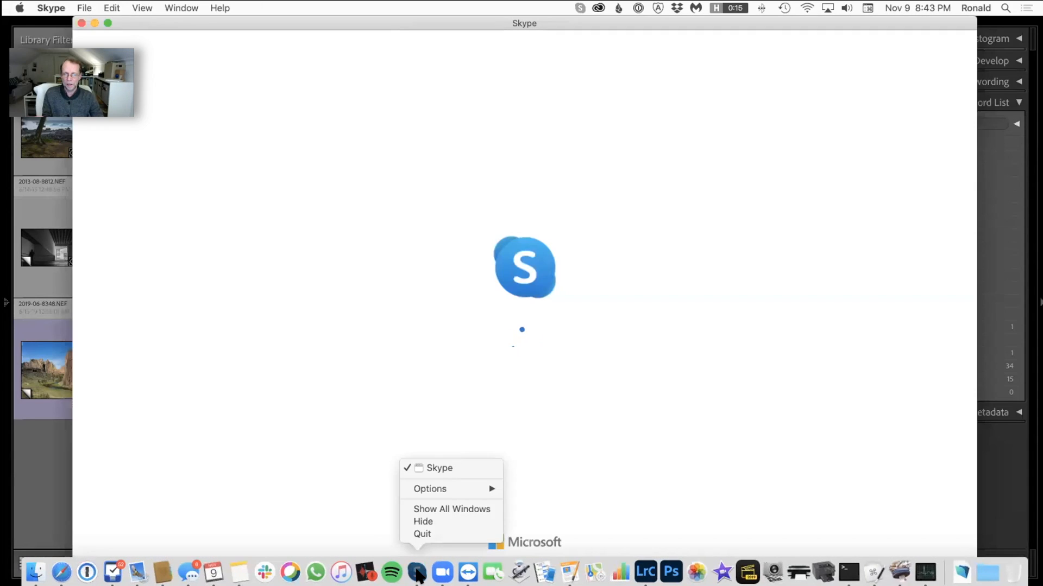
{"action": "left_click", "coordinate": [424, 534]}
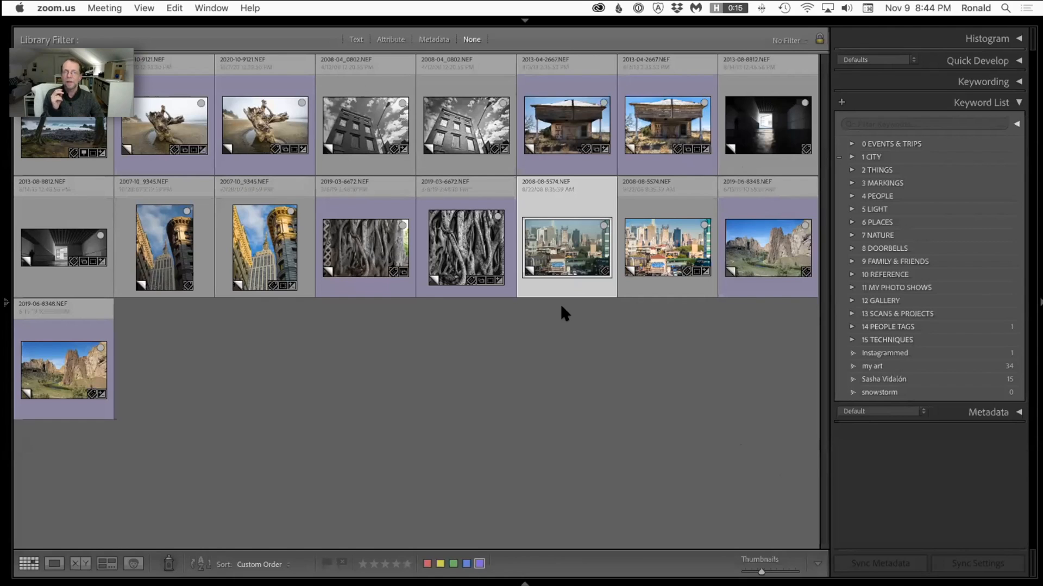
{"action": "left_click", "coordinate": [373, 137]}
{"action": "left_click", "coordinate": [387, 124]}
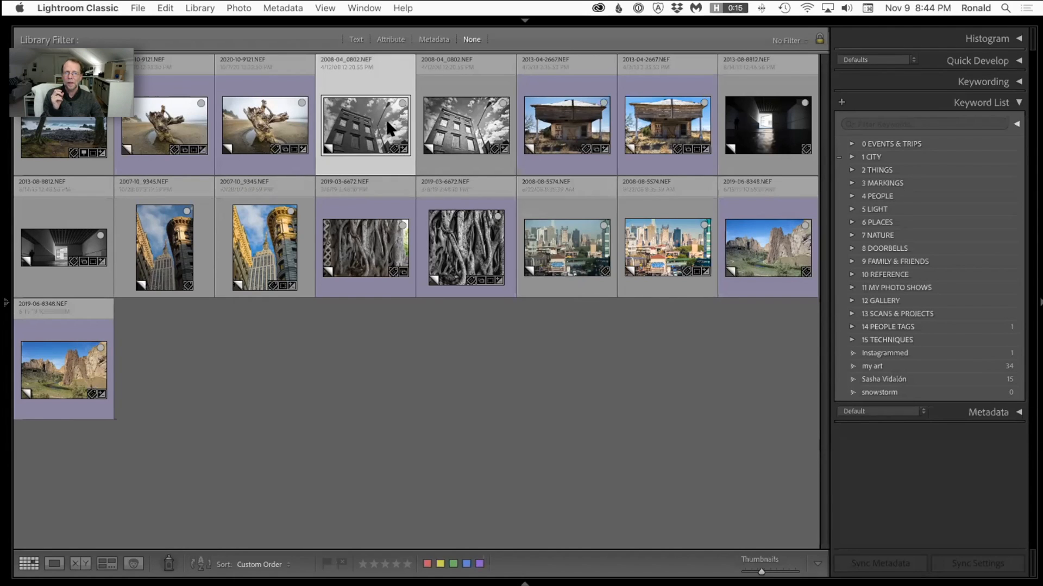
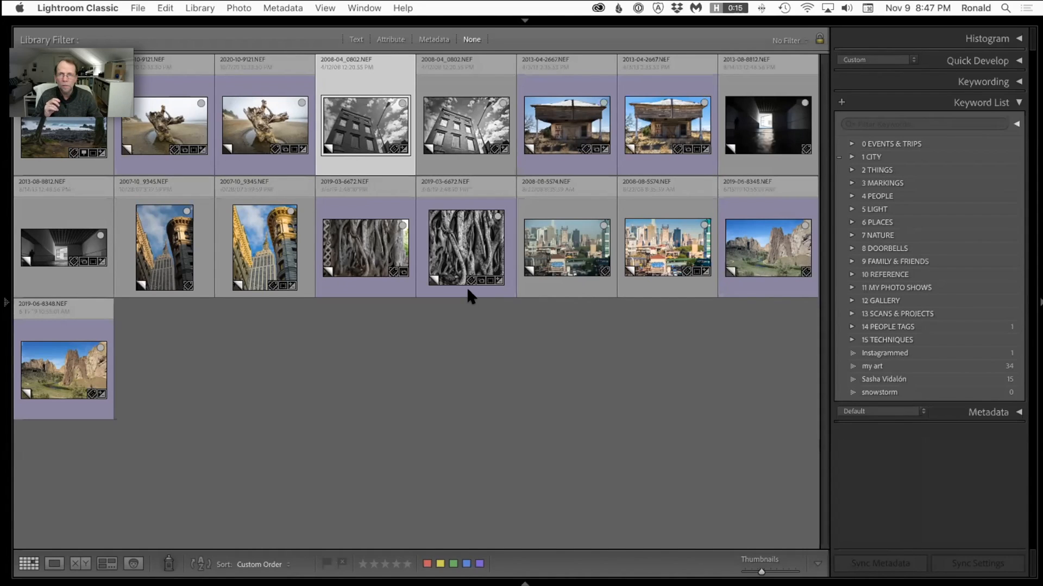
Open the coastal photo with the two trees in Develop and paint a heal stroke over the small rock in the surf
{"action": "left_click", "coordinate": [46, 118]}
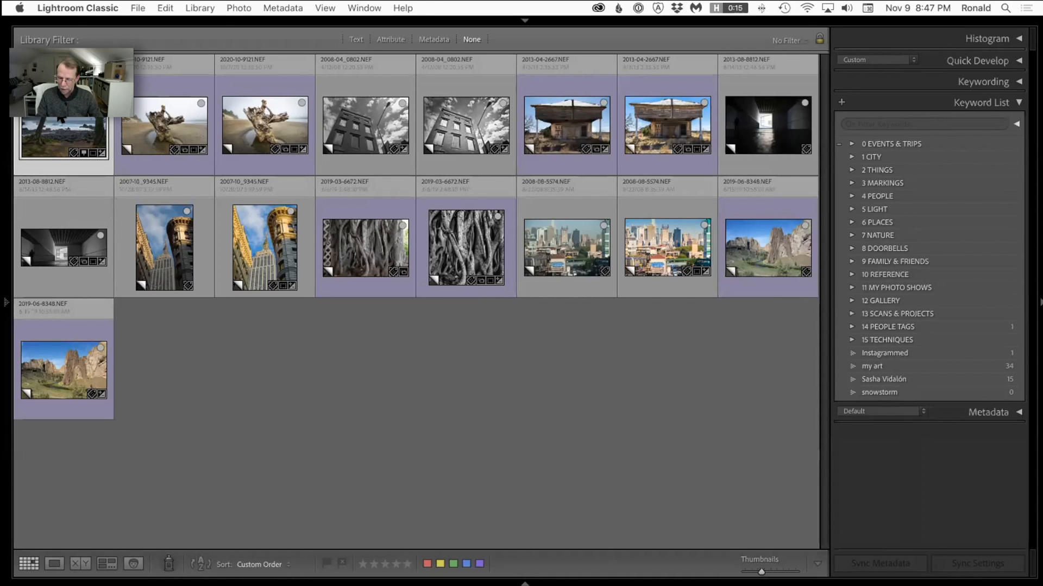
{"action": "key", "text": "d"}
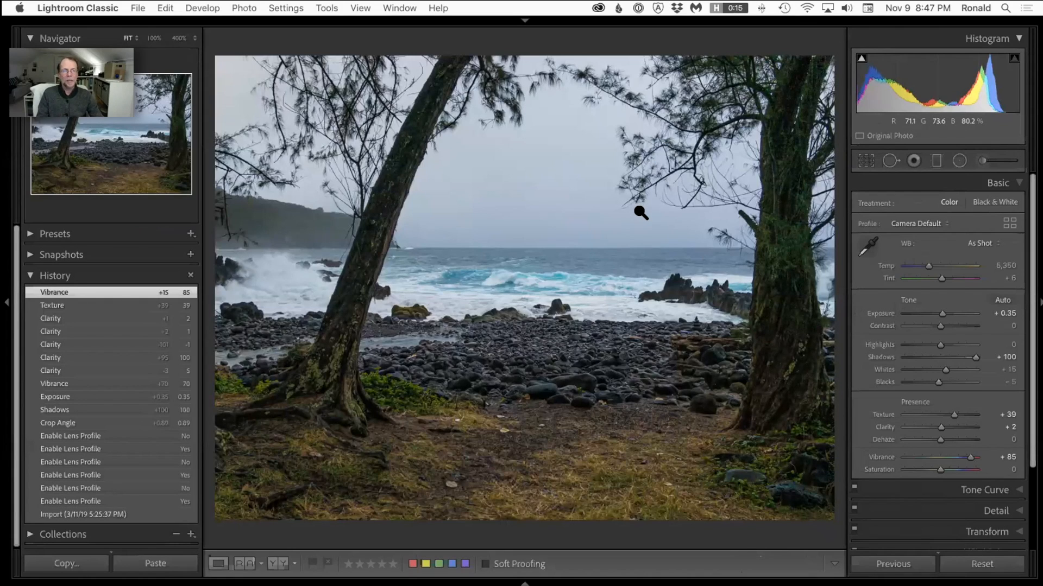
{"action": "key", "text": "q"}
{"action": "scroll", "coordinate": [630, 201], "scroll_direction": "up", "scroll_amount": 4}
{"action": "scroll", "coordinate": [626, 199], "scroll_direction": "up", "scroll_amount": 1}
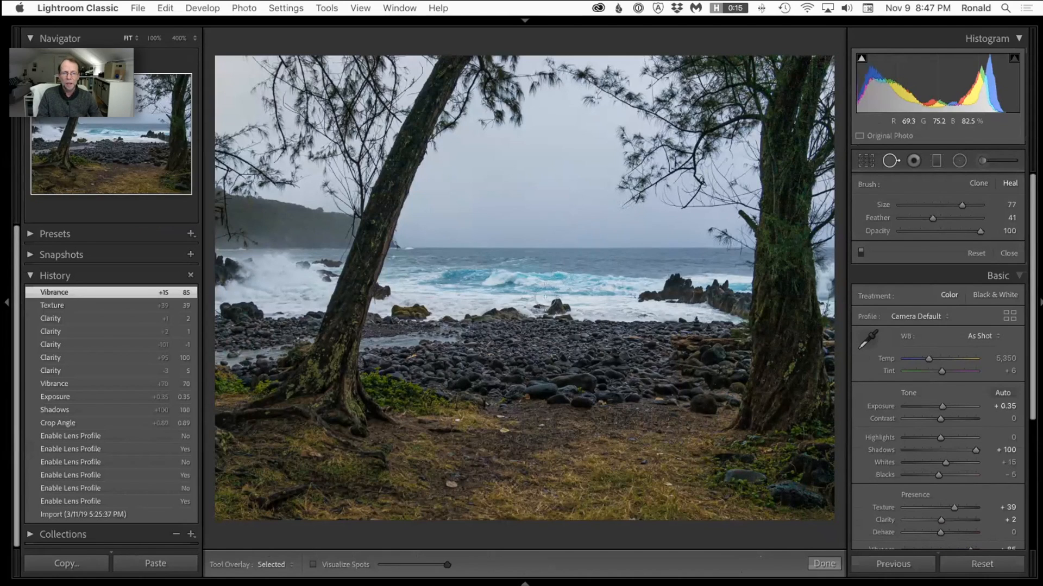
{"action": "left_click_drag", "start_coordinate": [537, 302], "coordinate": [567, 298]}
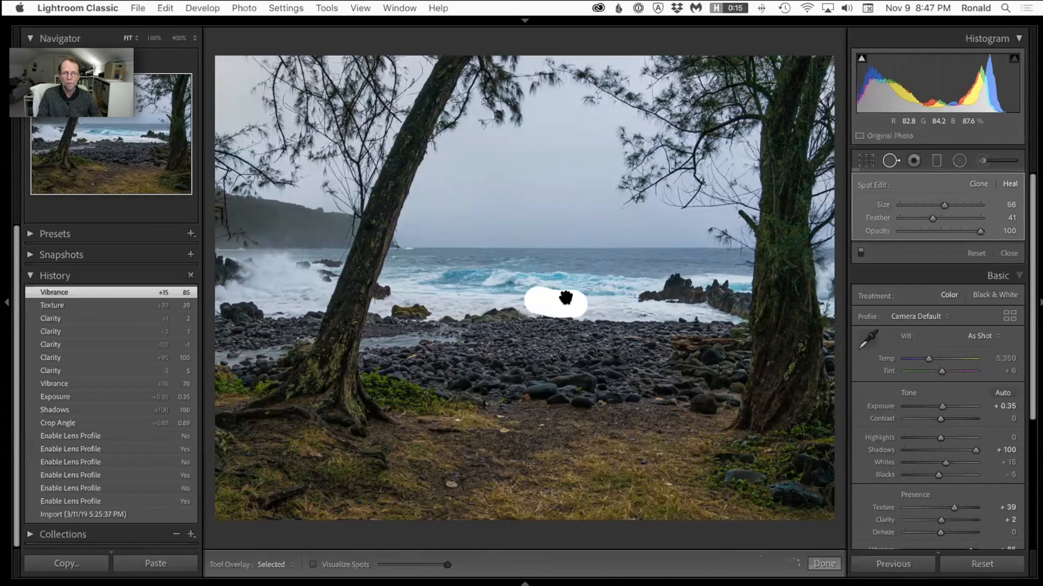
Try repositioning the rock repair's source and patch in the surf, and delete that spot removal
{"action": "mouse_move", "coordinate": [481, 298]}
{"action": "left_mouse_down"}
{"action": "mouse_move", "coordinate": [492, 284]}
{"action": "mouse_move", "coordinate": [442, 283]}
{"action": "mouse_move", "coordinate": [622, 221]}
{"action": "left_mouse_up"}
{"action": "left_click_drag", "start_coordinate": [456, 282], "coordinate": [454, 289]}
{"action": "key", "text": "super+equal"}
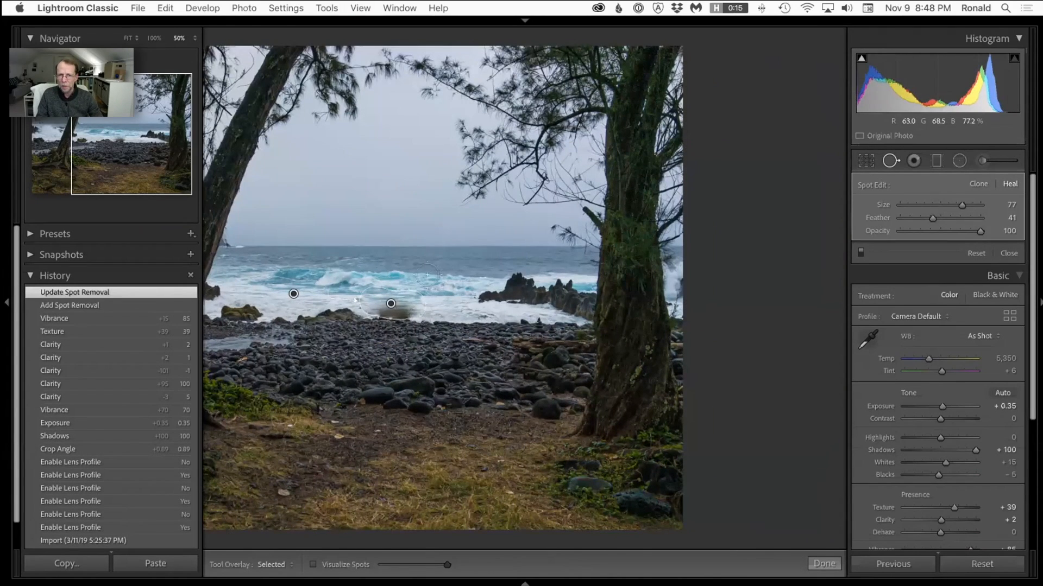
{"action": "left_click_drag", "start_coordinate": [361, 256], "coordinate": [521, 241]}
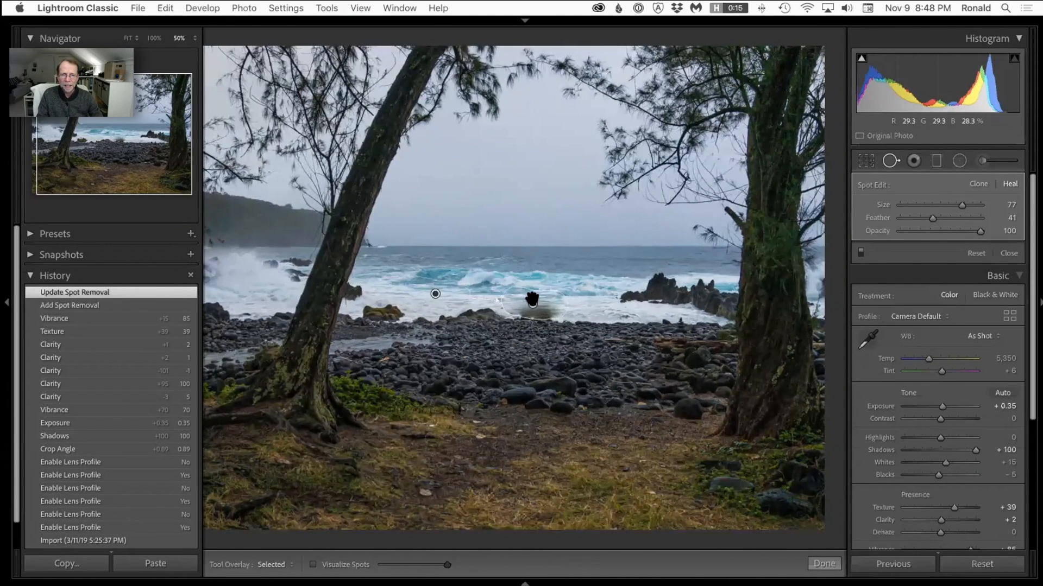
{"action": "mouse_move", "coordinate": [530, 292]}
{"action": "left_mouse_down"}
{"action": "mouse_move", "coordinate": [529, 315]}
{"action": "mouse_move", "coordinate": [548, 288]}
{"action": "mouse_move", "coordinate": [518, 300]}
{"action": "mouse_move", "coordinate": [550, 294]}
{"action": "left_mouse_up"}
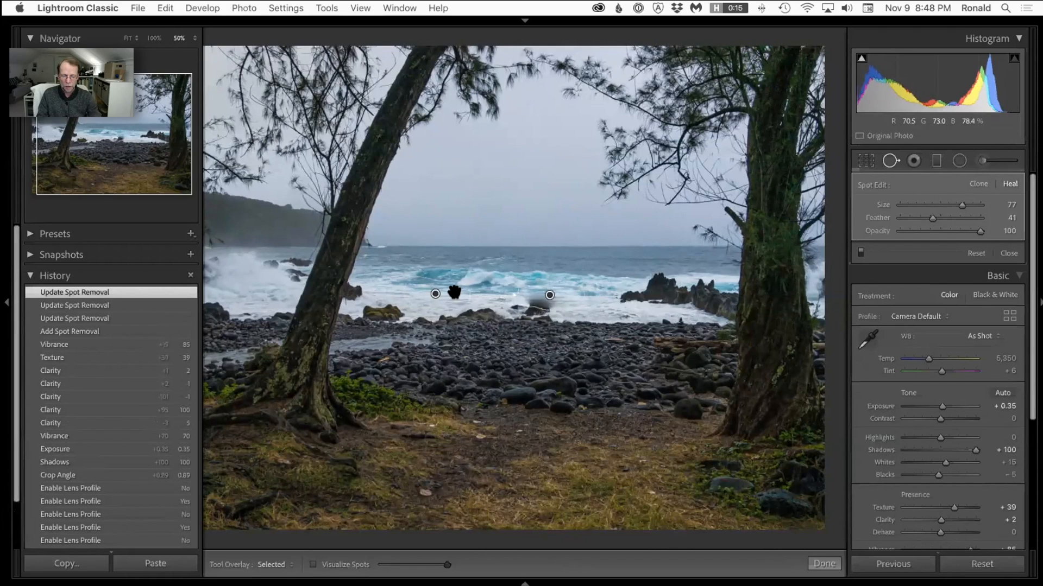
{"action": "key", "text": "Delete"}
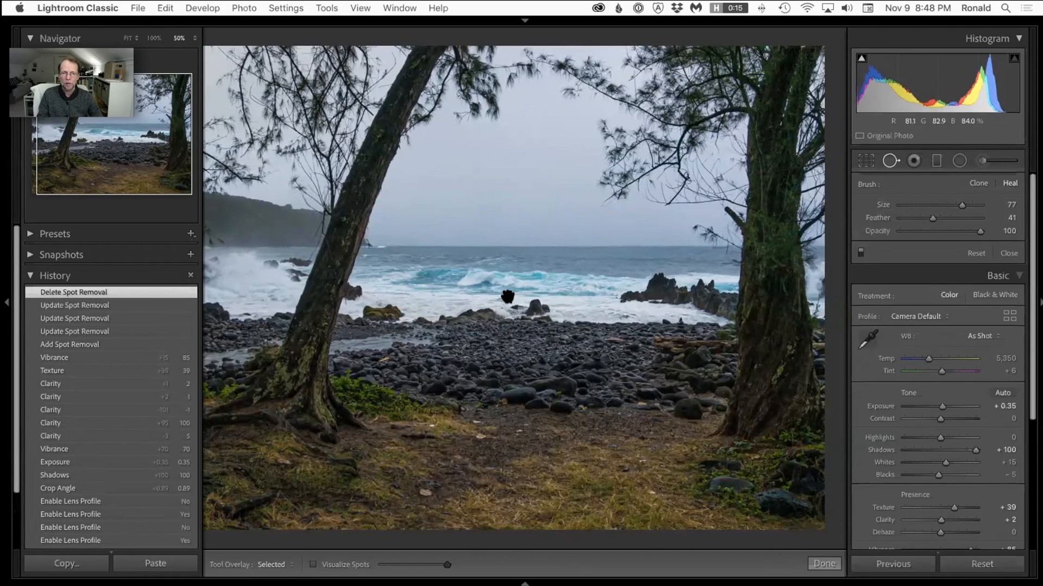
{"action": "left_click", "coordinate": [507, 296]}
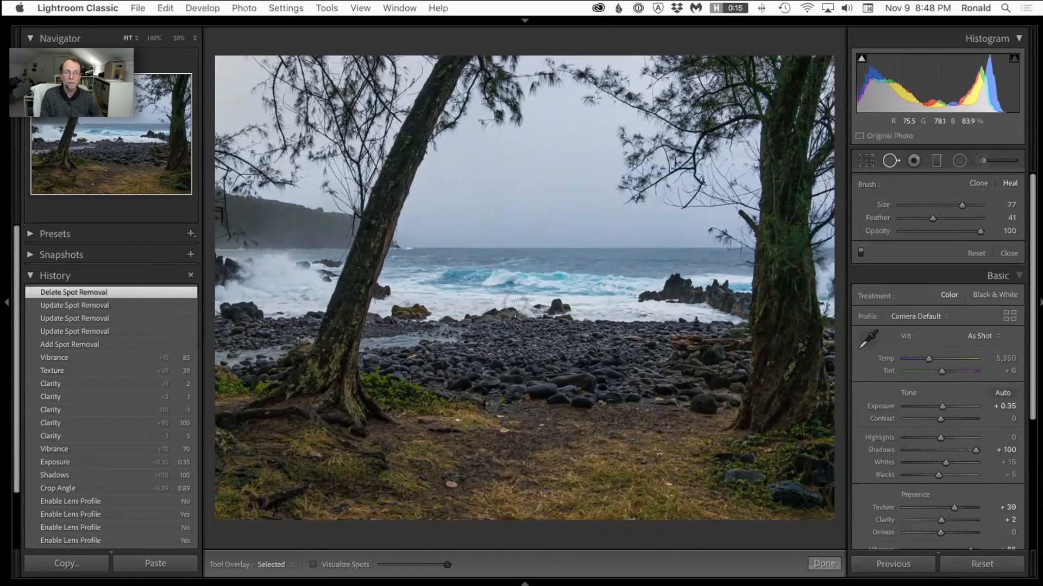
Try healing areas of the open sky between the two trees, and delete the selected spot removals
{"action": "mouse_move", "coordinate": [633, 207]}
{"action": "left_mouse_down"}
{"action": "mouse_move", "coordinate": [619, 180]}
{"action": "mouse_move", "coordinate": [644, 177]}
{"action": "mouse_move", "coordinate": [619, 127]}
{"action": "mouse_move", "coordinate": [650, 140]}
{"action": "mouse_move", "coordinate": [640, 168]}
{"action": "mouse_move", "coordinate": [659, 168]}
{"action": "mouse_move", "coordinate": [528, 159]}
{"action": "mouse_move", "coordinate": [509, 175]}
{"action": "mouse_move", "coordinate": [537, 186]}
{"action": "left_mouse_up"}
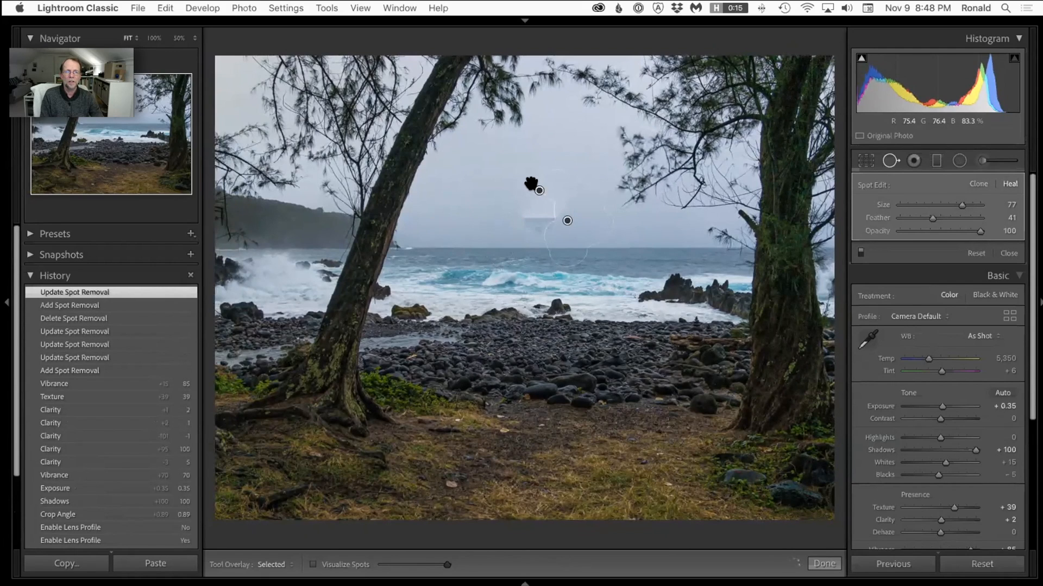
{"action": "key", "text": "Delete"}
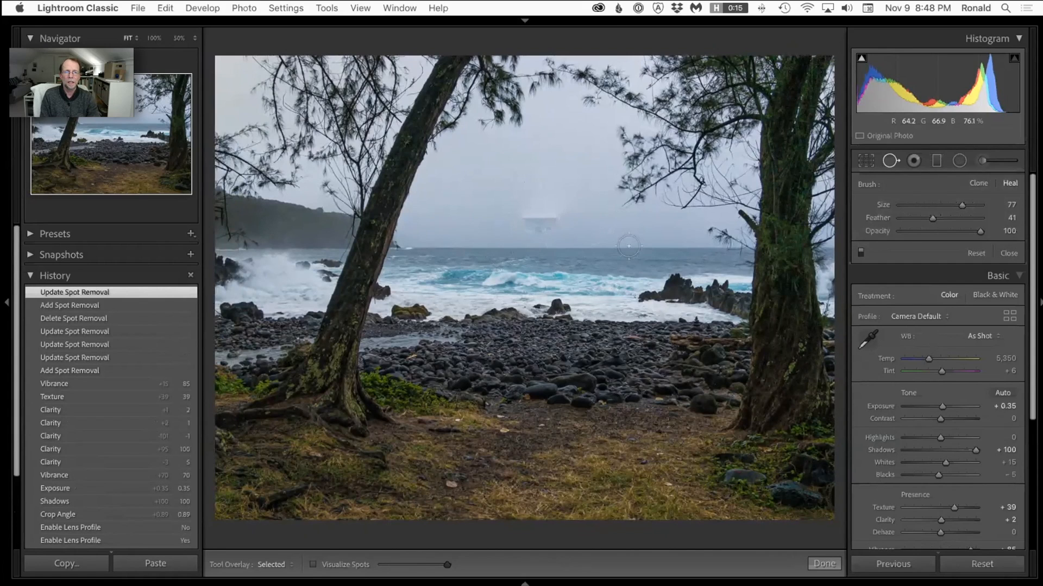
{"action": "left_click_drag", "start_coordinate": [524, 205], "coordinate": [564, 216]}
{"action": "left_click_drag", "start_coordinate": [618, 176], "coordinate": [496, 193]}
{"action": "left_click", "coordinate": [585, 181]}
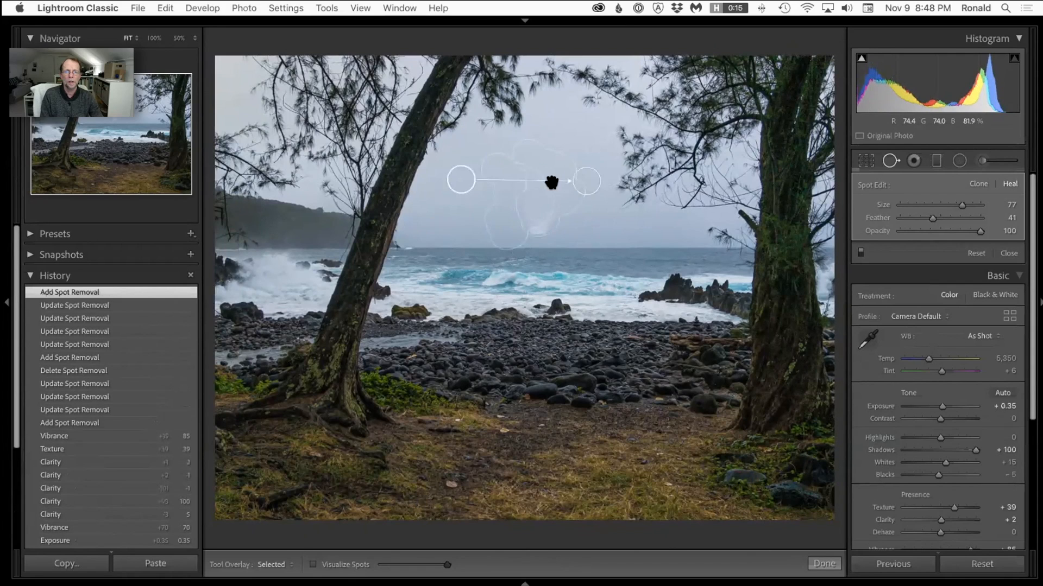
{"action": "key", "text": "BackSpace"}
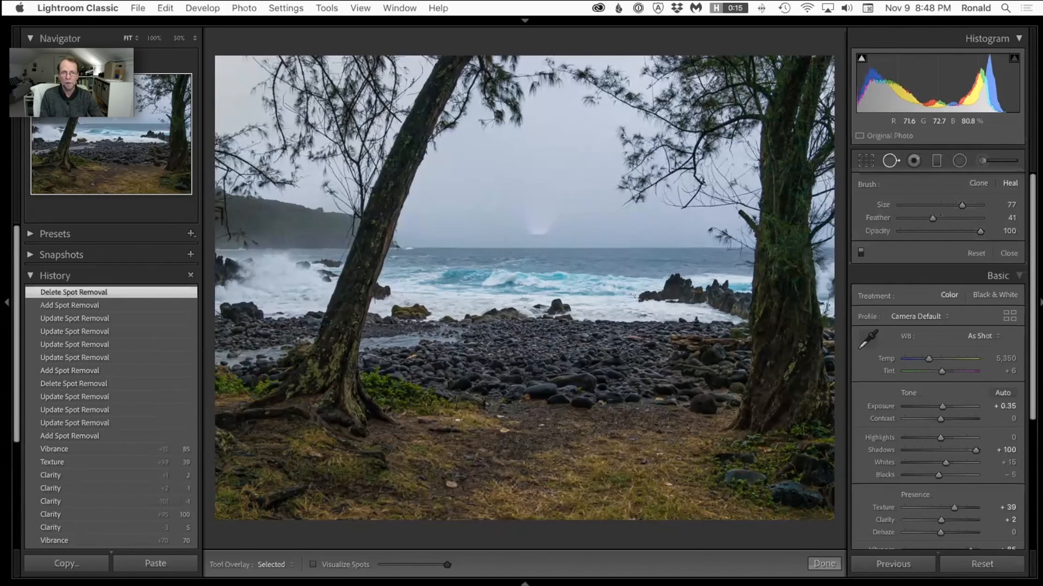
{"action": "left_click", "coordinate": [533, 217]}
{"action": "key", "text": "BackSpace"}
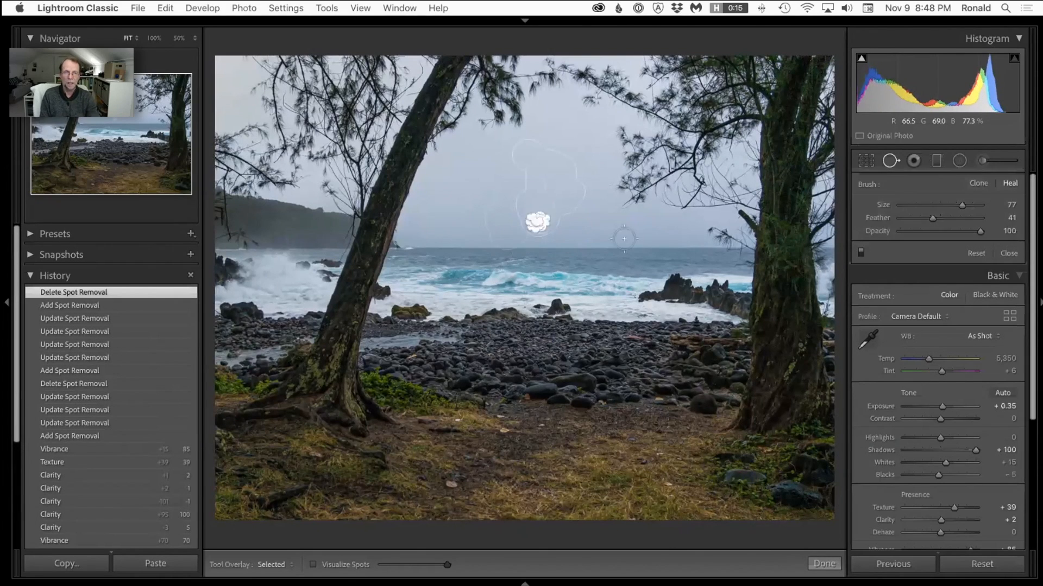
Heal the hanging branch tip beside the right-hand tree with sky sampled between the trees, reposition the patch and finish the spot
{"action": "left_click_drag", "start_coordinate": [634, 185], "coordinate": [601, 183]}
{"action": "left_click_drag", "start_coordinate": [694, 216], "coordinate": [480, 201]}
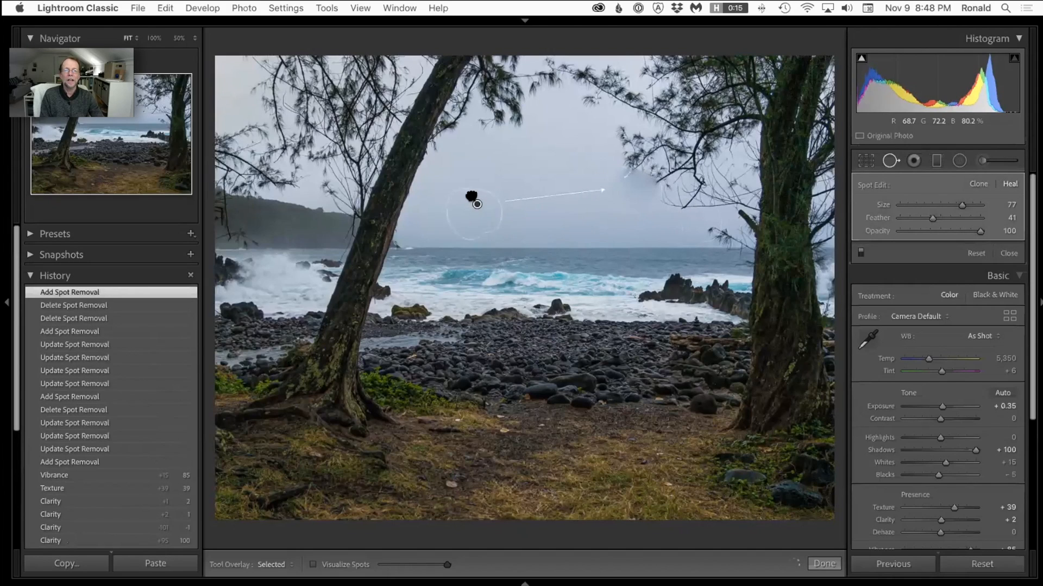
{"action": "left_click_drag", "start_coordinate": [626, 175], "coordinate": [626, 156]}
{"action": "key", "text": "Return"}
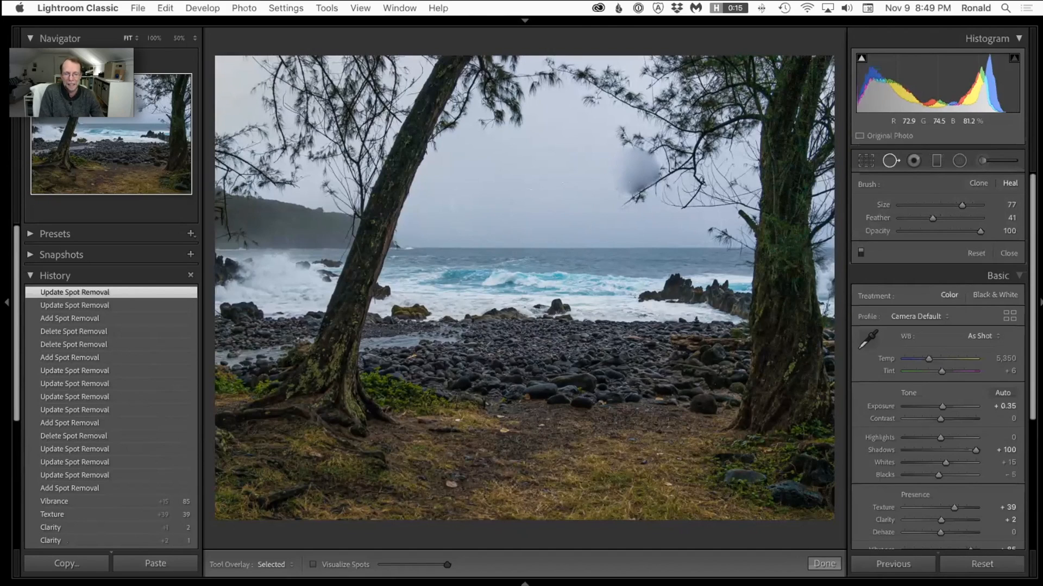
View the available commands for an earlier Update Spot Removal history step, dismiss them and return to the Library grid
{"action": "mouse_move", "coordinate": [830, 583]}
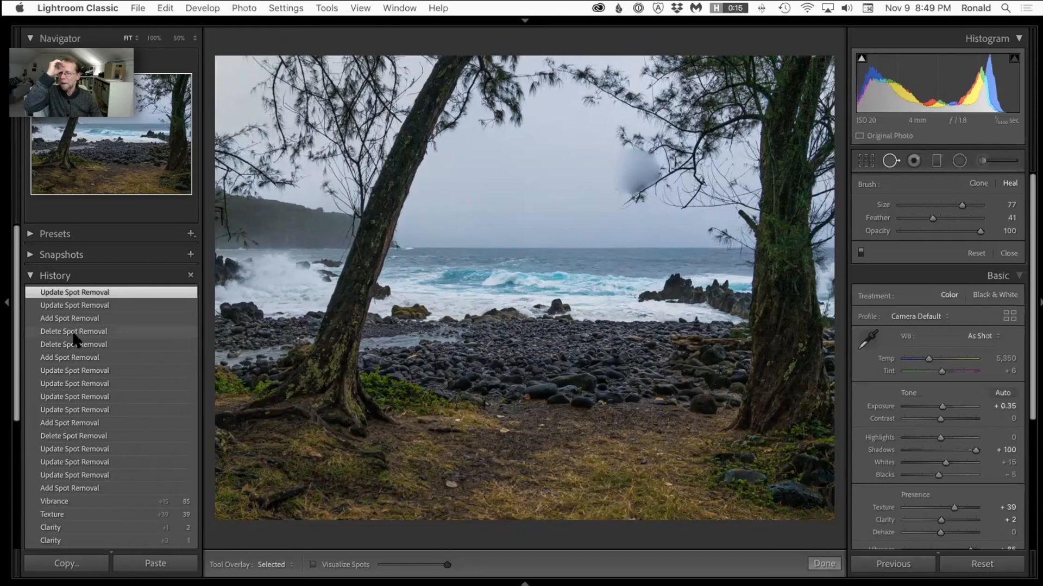
{"action": "right_click", "coordinate": [88, 392]}
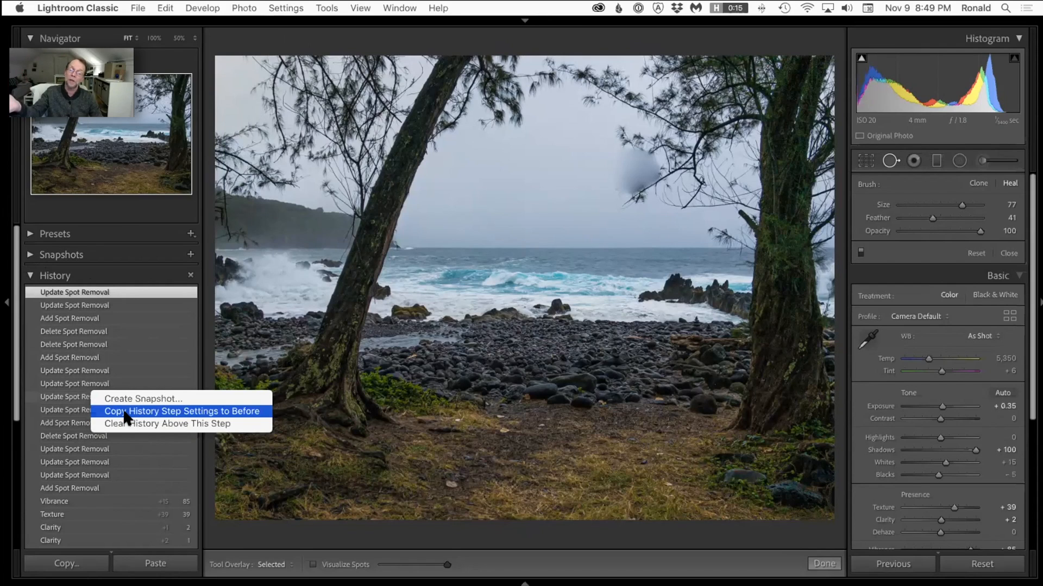
{"action": "left_click", "coordinate": [201, 324]}
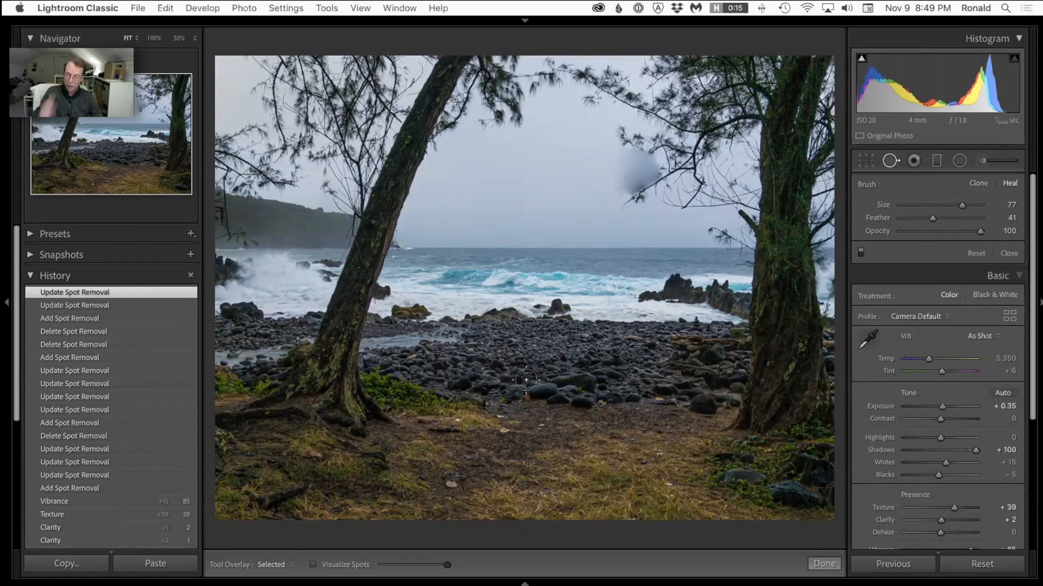
{"action": "left_click", "coordinate": [502, 315]}
{"action": "key", "text": "q"}
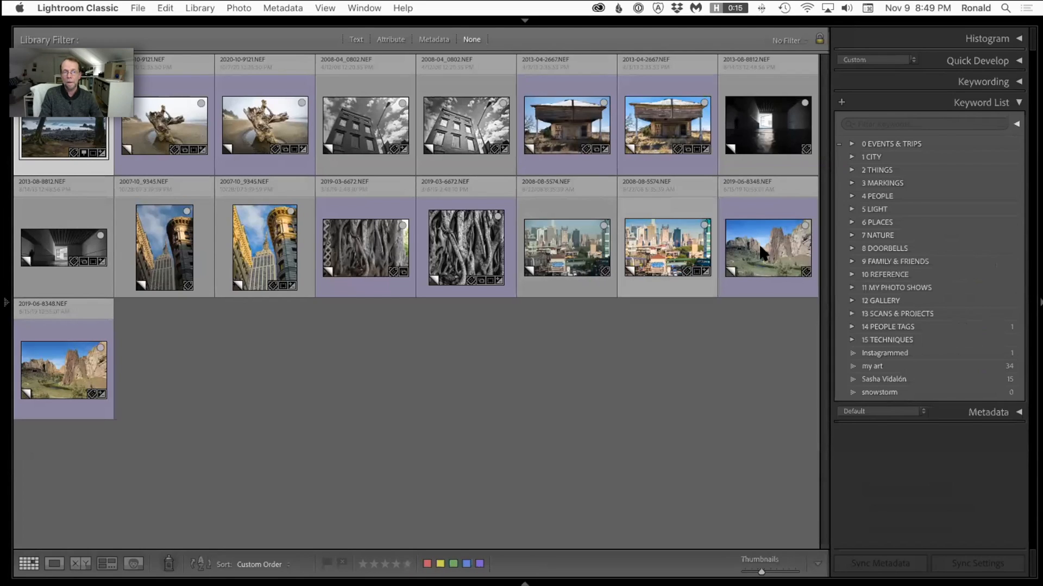
{"action": "left_click", "coordinate": [566, 128]}
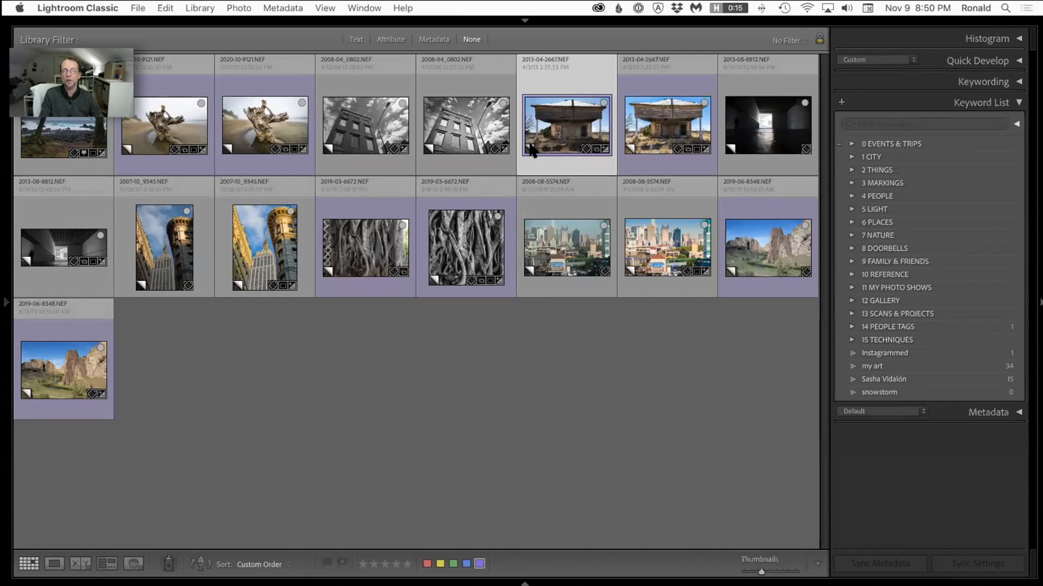
{"action": "right_click", "coordinate": [565, 138]}
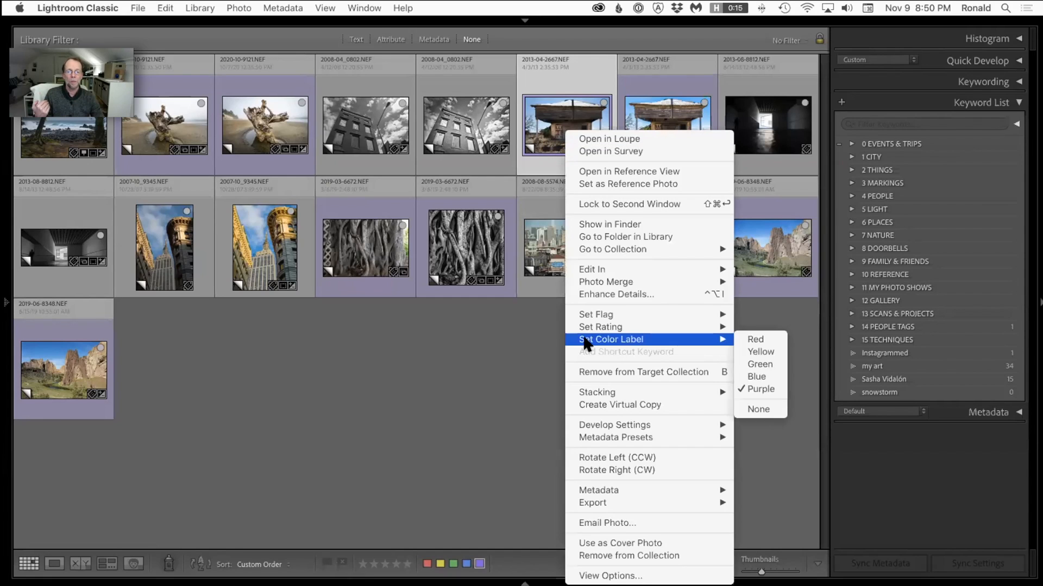
{"action": "left_click", "coordinate": [495, 391]}
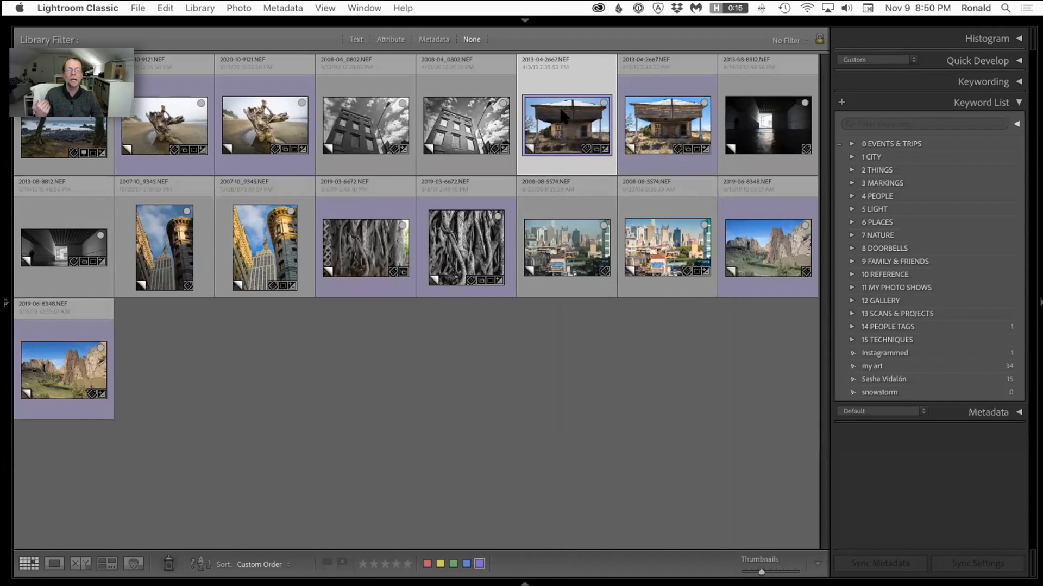
Create a virtual copy of the edited abandoned storefront photo 2013-04-2667.NEF and convert the copy to black and white in Develop
{"action": "left_click", "coordinate": [646, 123]}
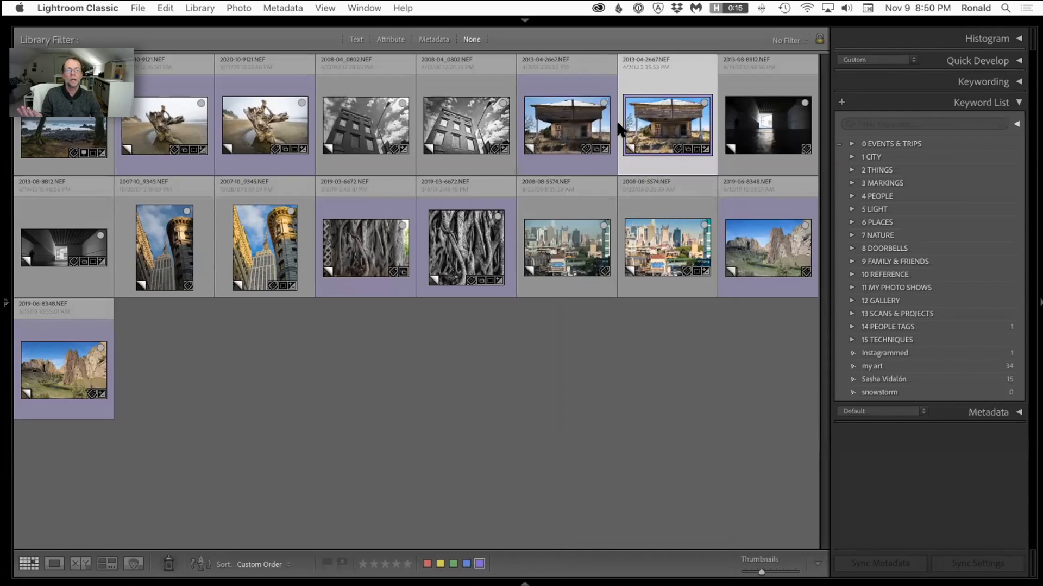
{"action": "right_click", "coordinate": [647, 129]}
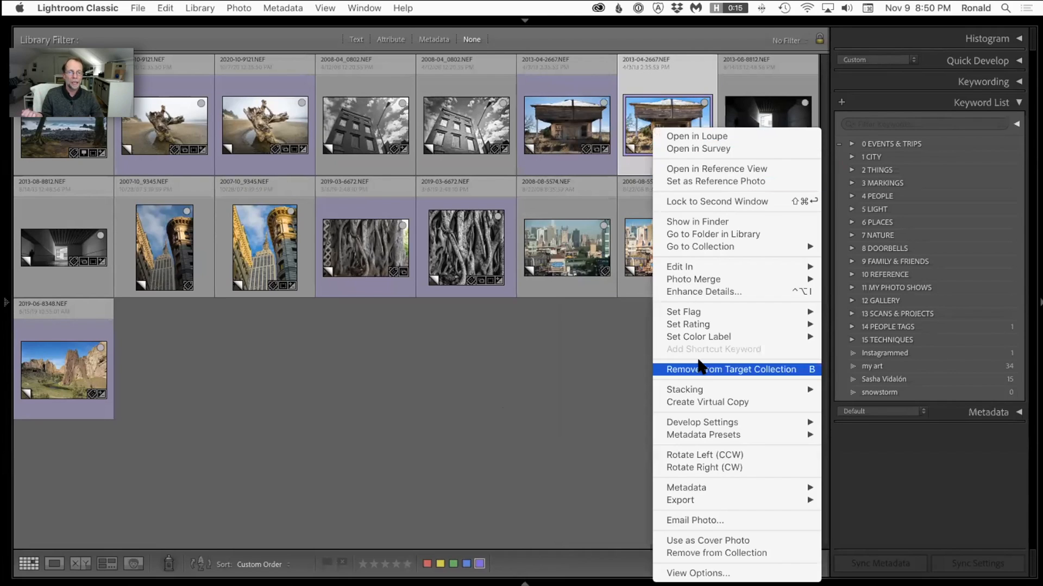
{"action": "left_click", "coordinate": [696, 401]}
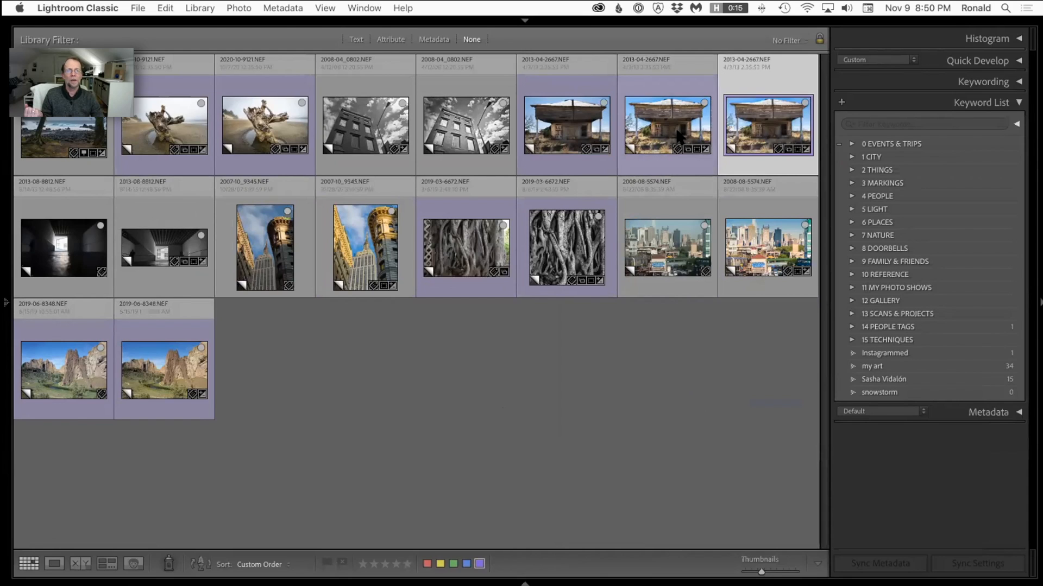
{"action": "key", "text": "d"}
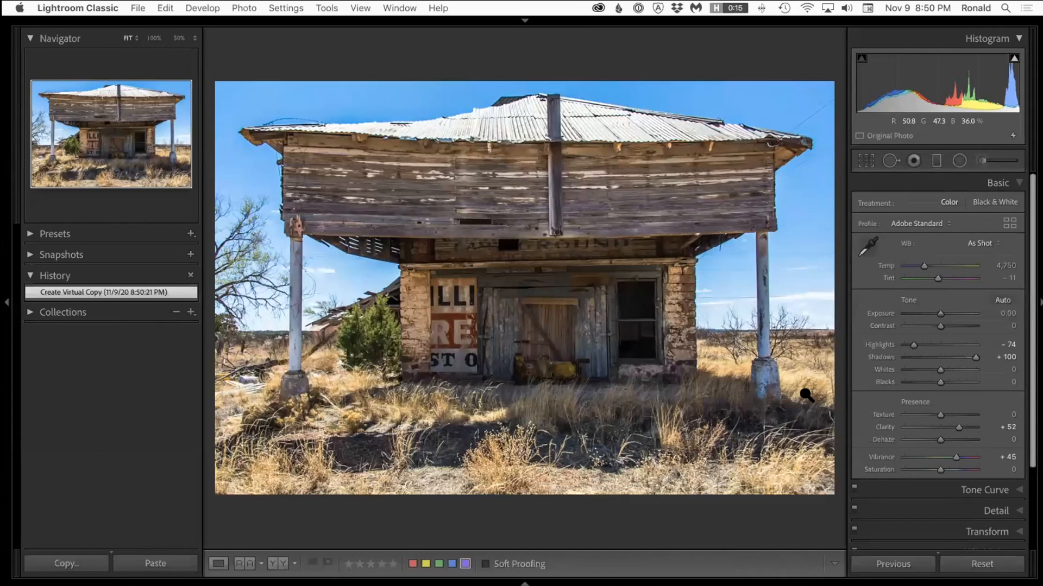
{"action": "key", "text": "v"}
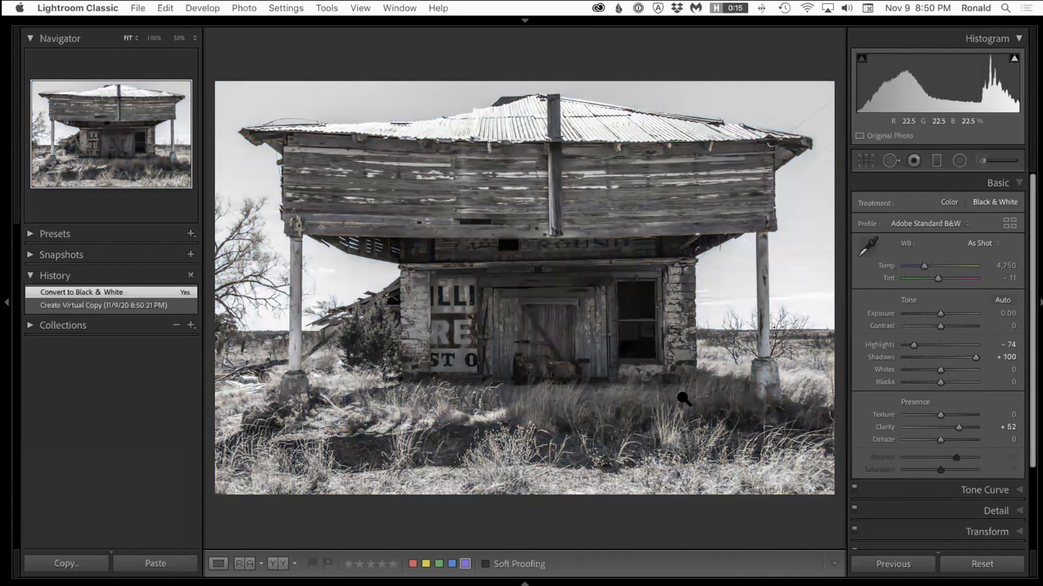
Crop the black-and-white storefront copy tighter onto the building's left part, keeping the roof and the bare tree in the frame
{"action": "key", "text": "r"}
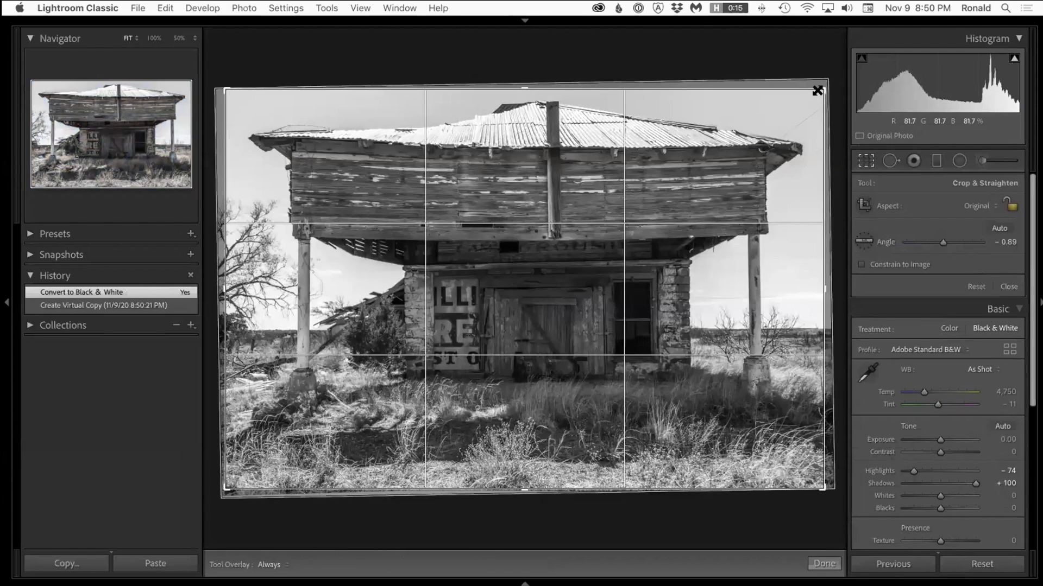
{"action": "left_click_drag", "start_coordinate": [775, 106], "coordinate": [738, 136]}
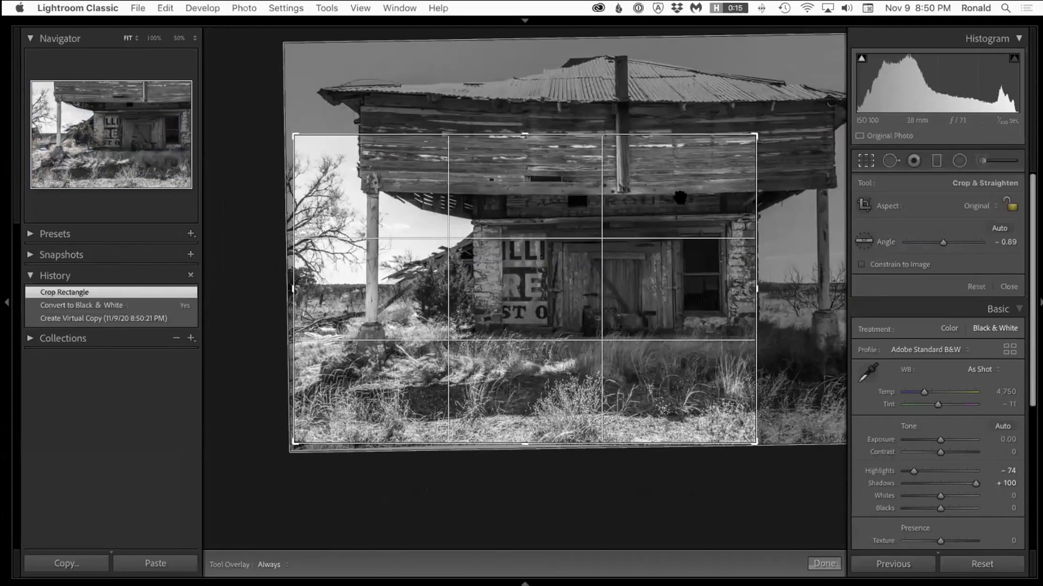
{"action": "left_click_drag", "start_coordinate": [614, 193], "coordinate": [614, 163]}
{"action": "left_click_drag", "start_coordinate": [614, 163], "coordinate": [616, 281]}
{"action": "key", "text": "Return"}
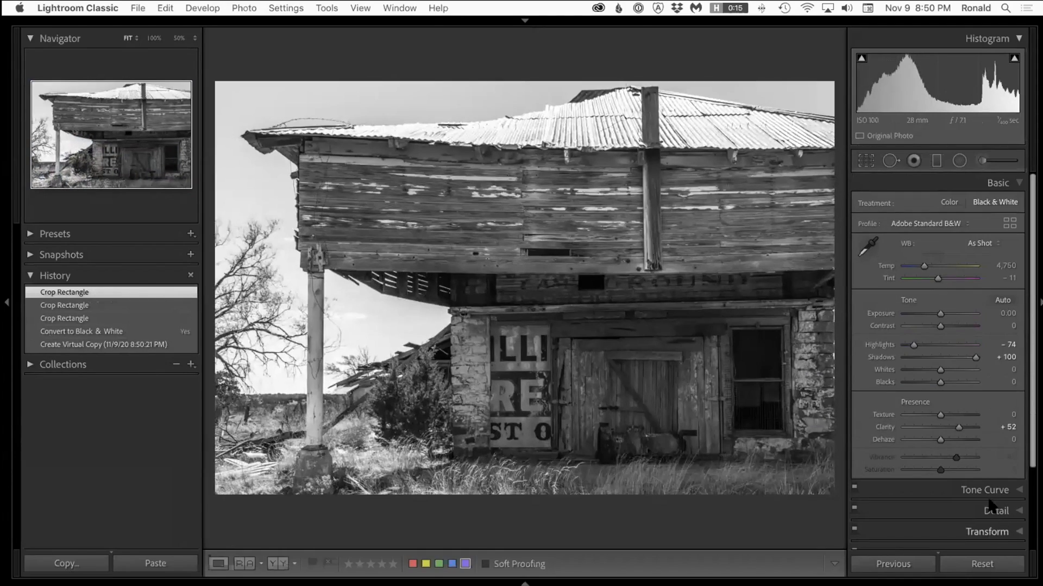
Darken the edges of the black-and-white copy with a post-crop vignette amount of -66 and return to the Library grid
{"action": "scroll", "coordinate": [972, 485], "scroll_direction": "down", "scroll_amount": 3}
{"action": "scroll", "coordinate": [972, 485], "scroll_direction": "down", "scroll_amount": 2}
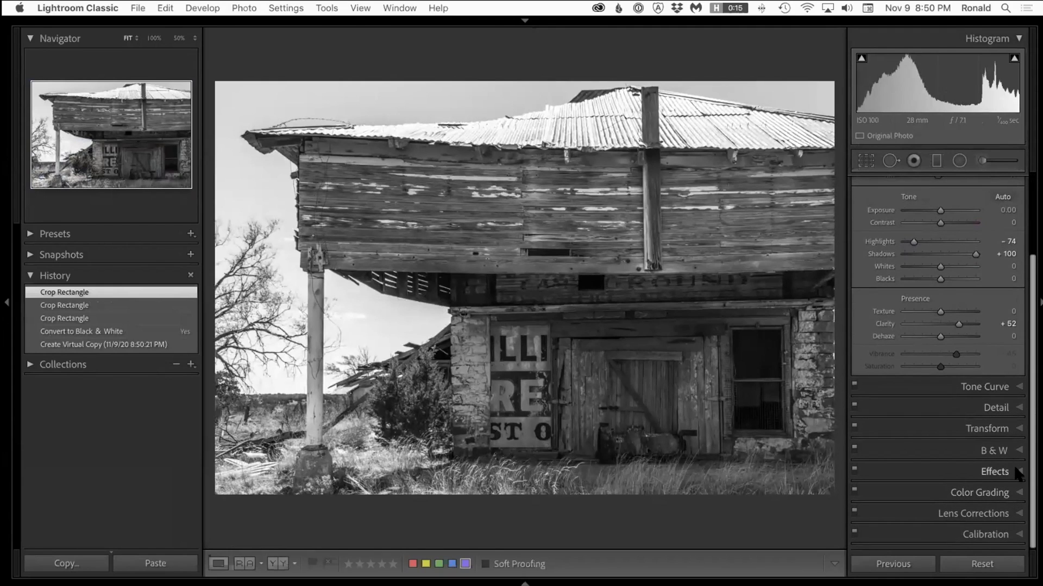
{"action": "left_click", "coordinate": [1014, 470]}
{"action": "left_click_drag", "start_coordinate": [940, 333], "coordinate": [917, 333]}
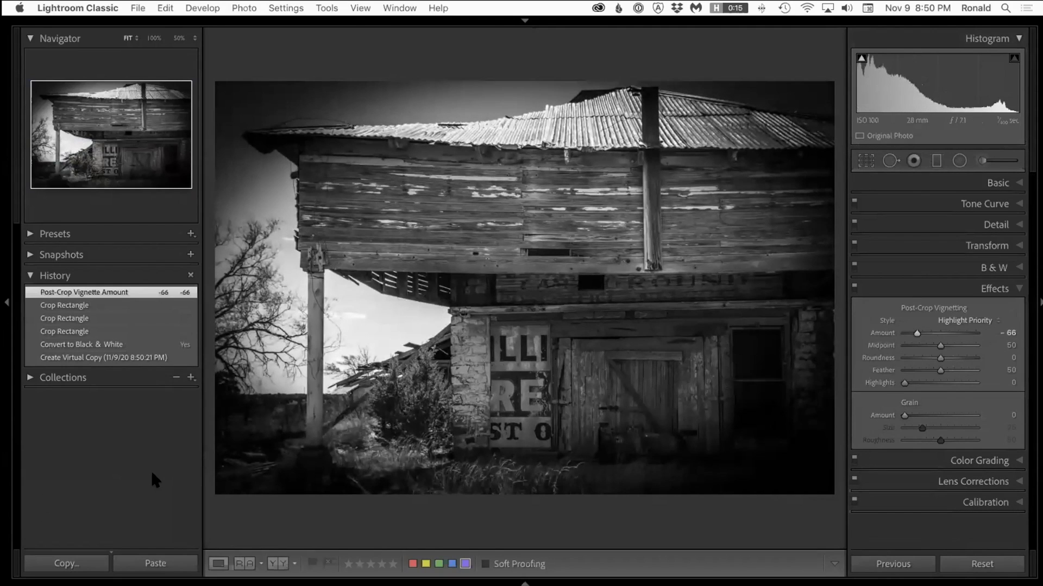
{"action": "key", "text": "g"}
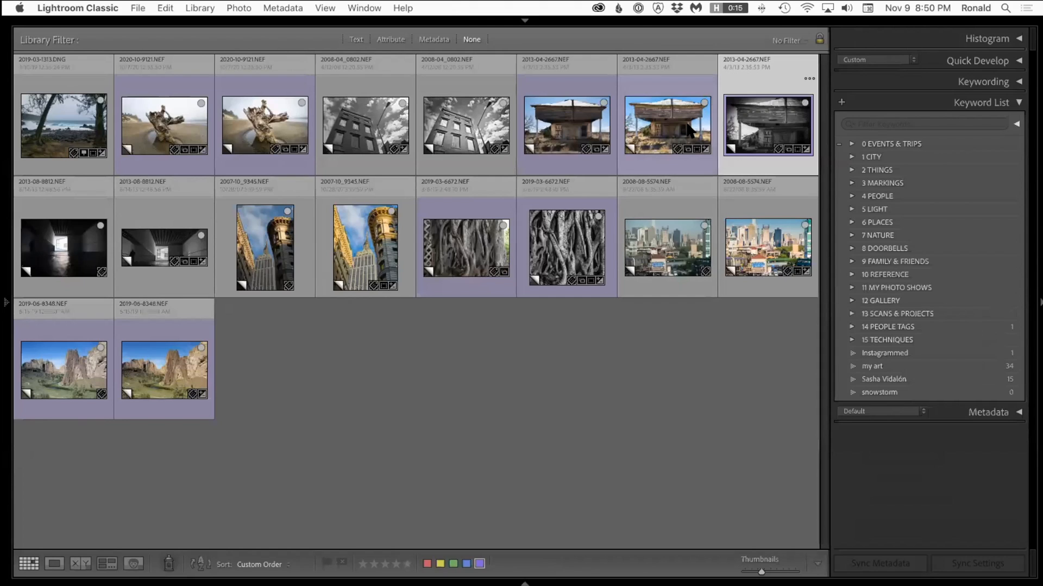
View the edited driftwood photo 2020-10-9121.NEF enlarged and return to the grid
{"action": "left_click", "coordinate": [688, 130]}
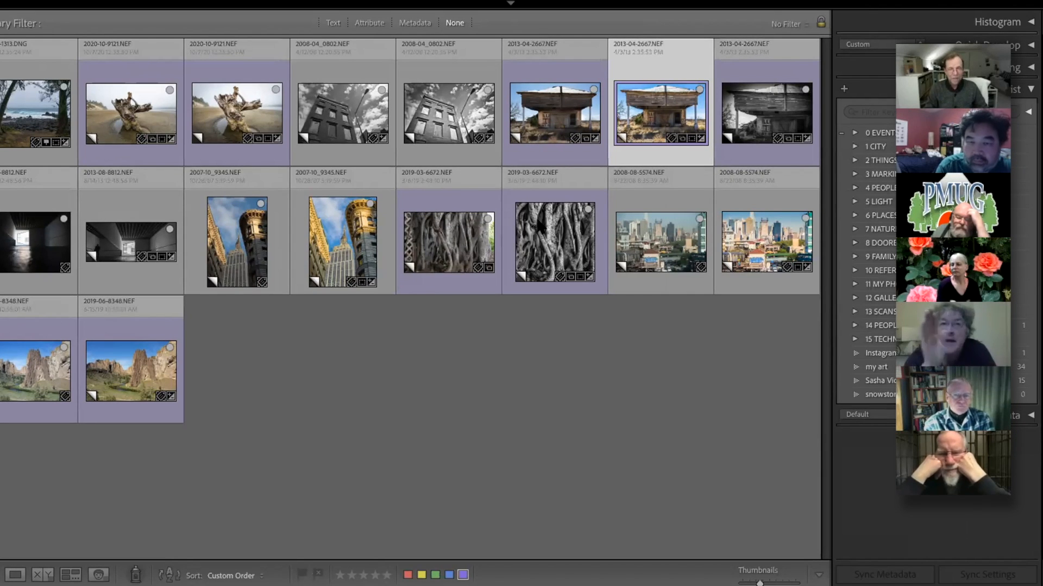
{"action": "left_click", "coordinate": [2, 321]}
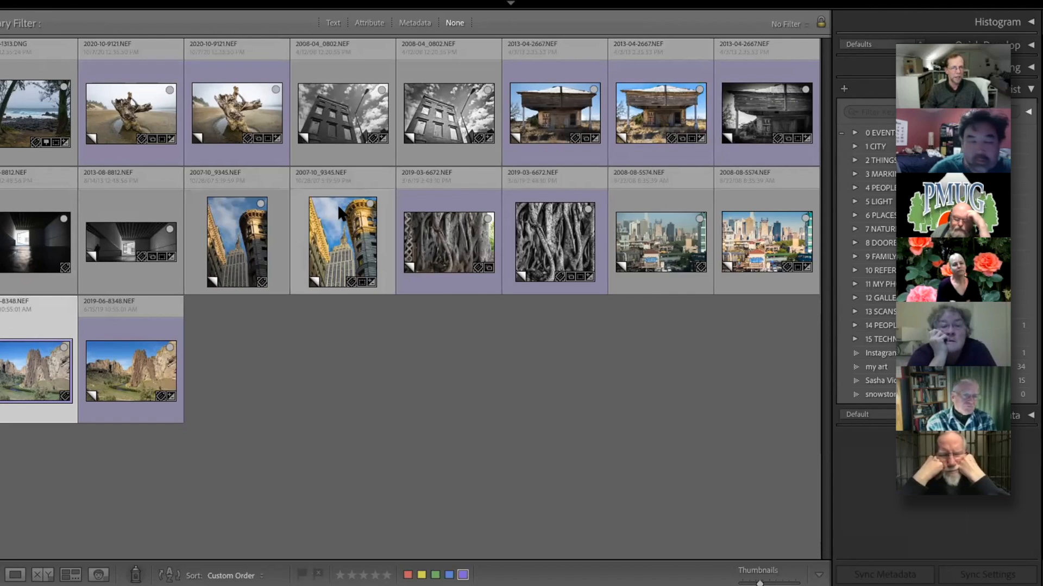
{"action": "double_click", "coordinate": [214, 105]}
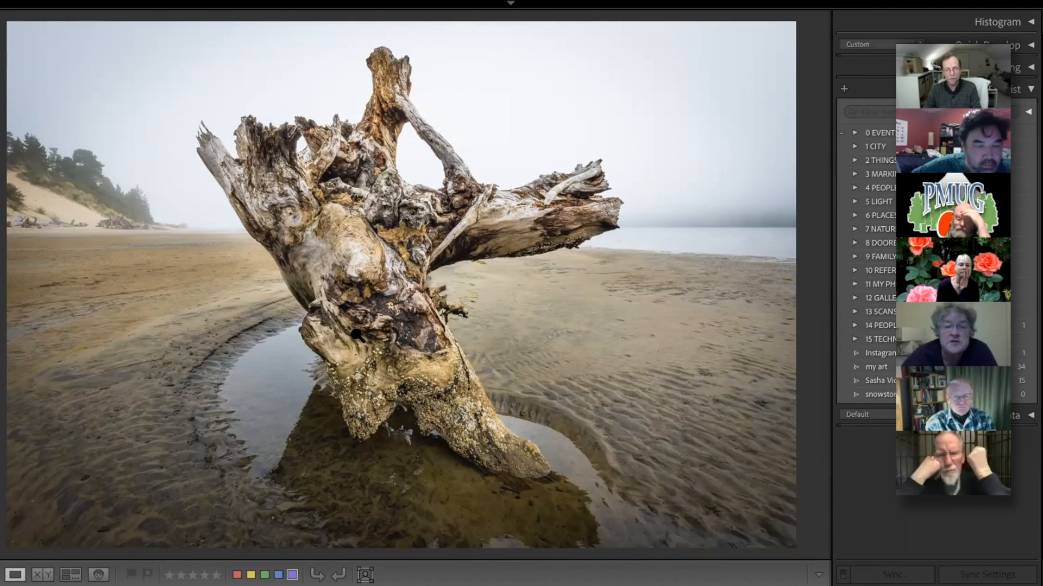
{"action": "key", "text": "g"}
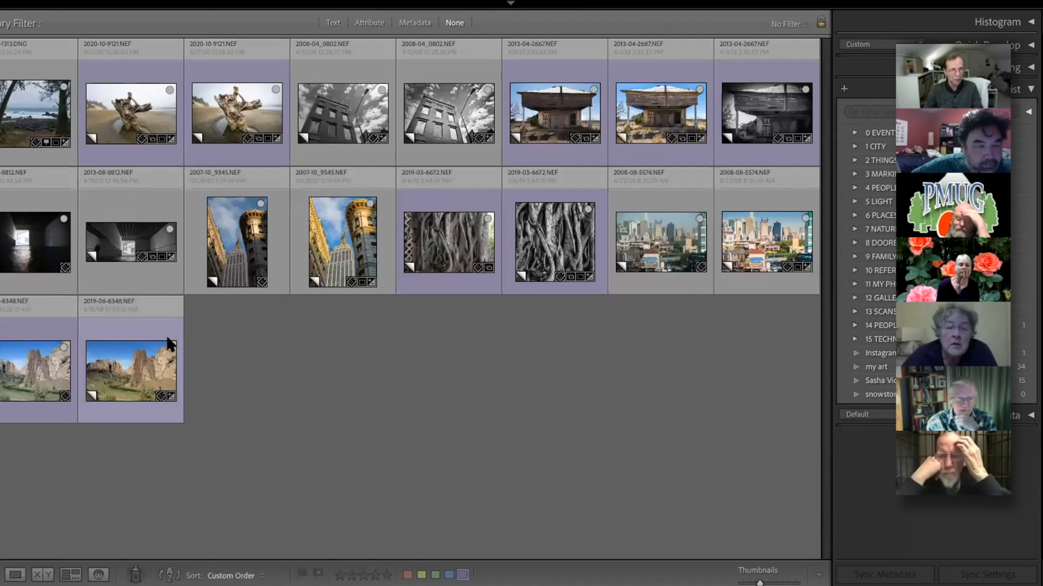
Add the purple mohawk portrait 2013-05-5457.JPG from the published Zenfolio People collection to the "* Before and After" target collection
{"action": "left_click", "coordinate": [3, 304]}
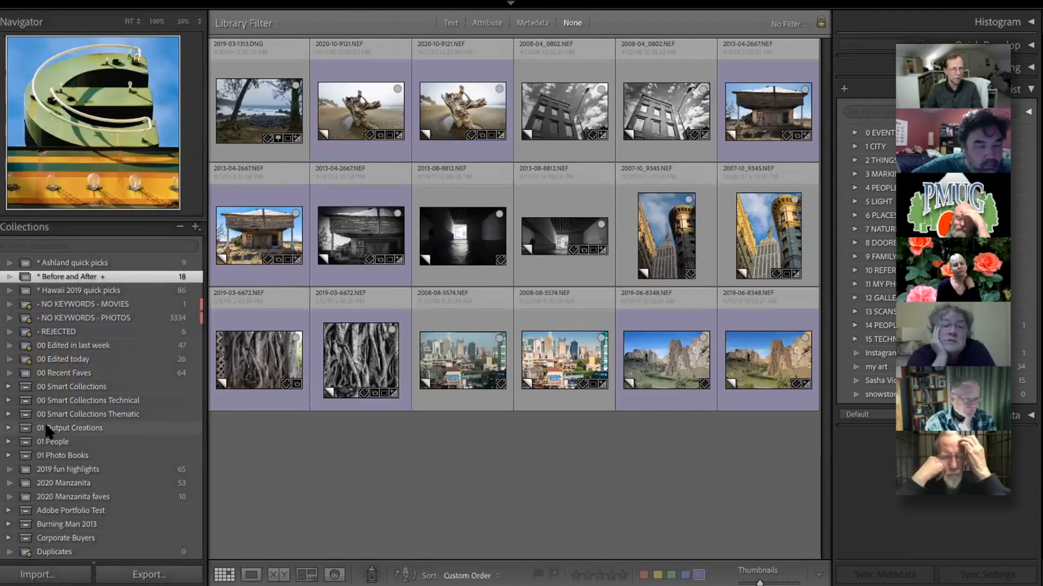
{"action": "scroll", "coordinate": [47, 428], "scroll_direction": "down", "scroll_amount": 10}
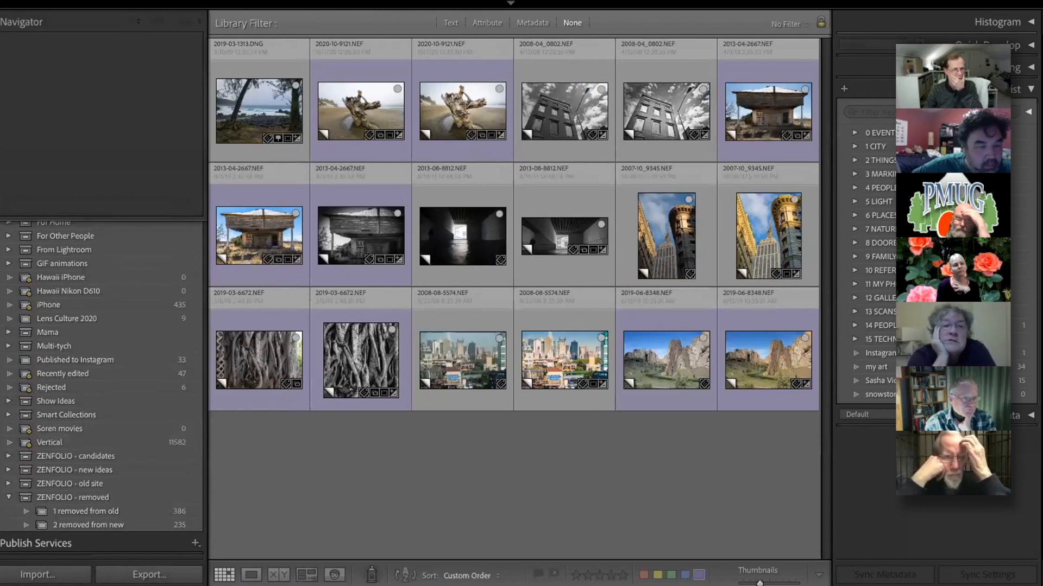
{"action": "scroll", "coordinate": [64, 437], "scroll_direction": "down", "scroll_amount": 5}
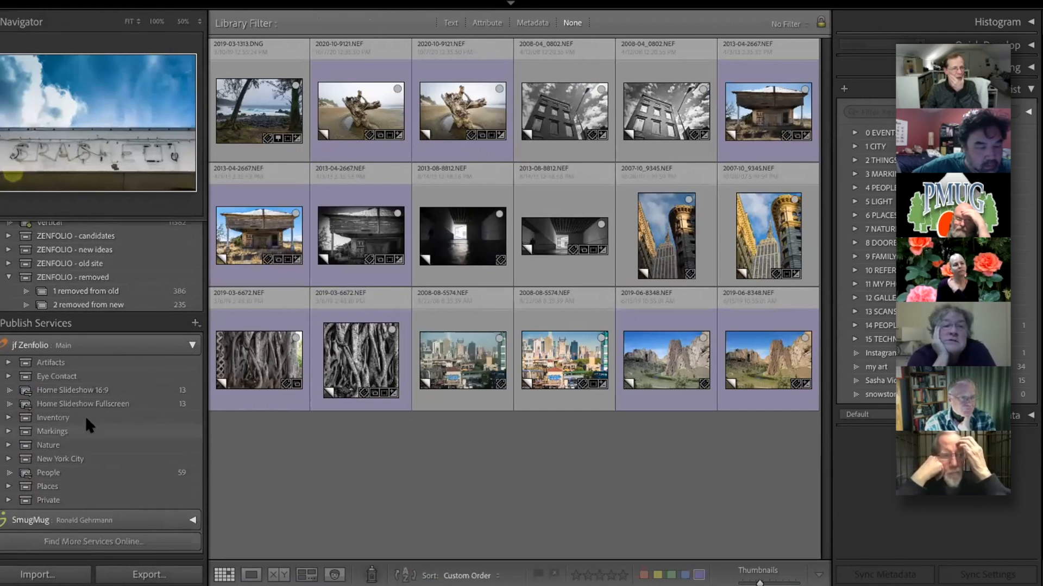
{"action": "left_click", "coordinate": [32, 473]}
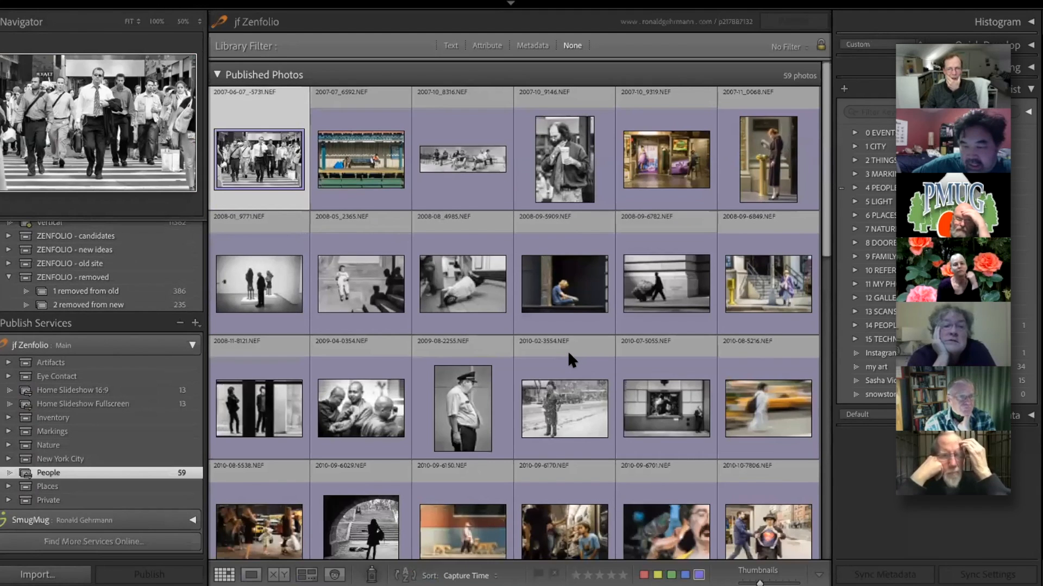
{"action": "scroll", "coordinate": [568, 350], "scroll_direction": "down", "scroll_amount": 8}
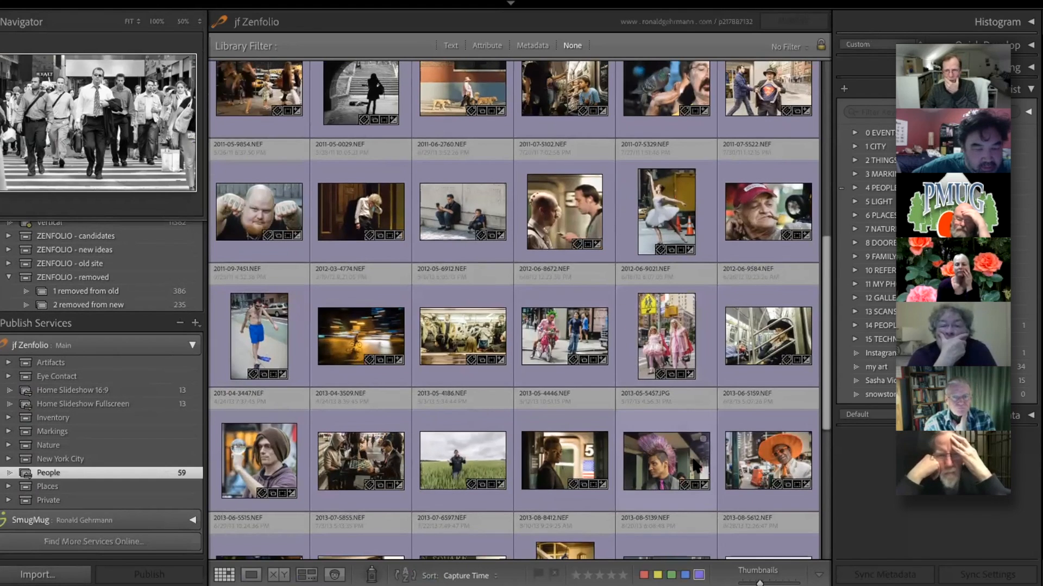
{"action": "left_click", "coordinate": [671, 465]}
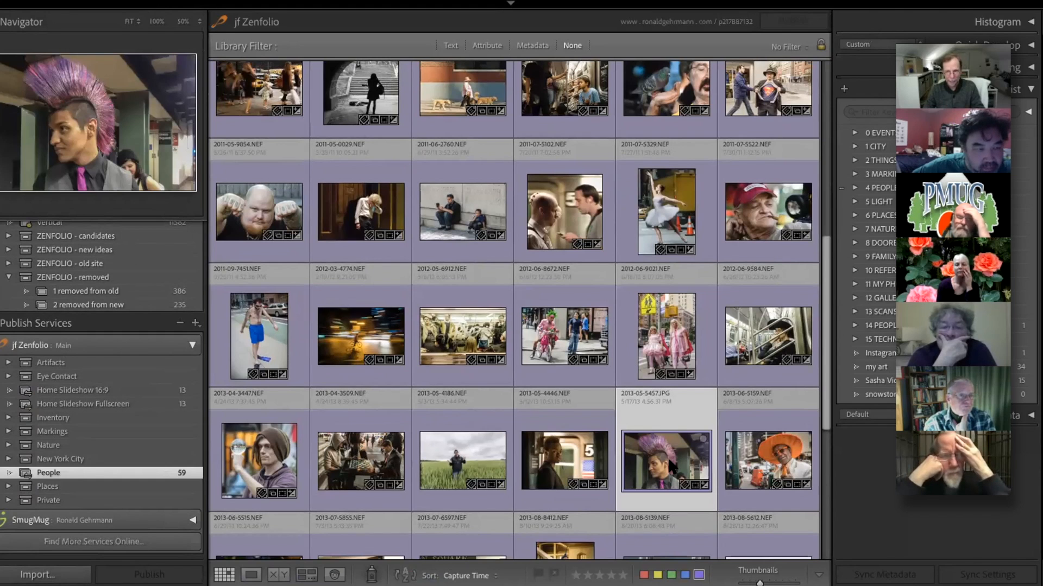
{"action": "key", "text": "shift+b"}
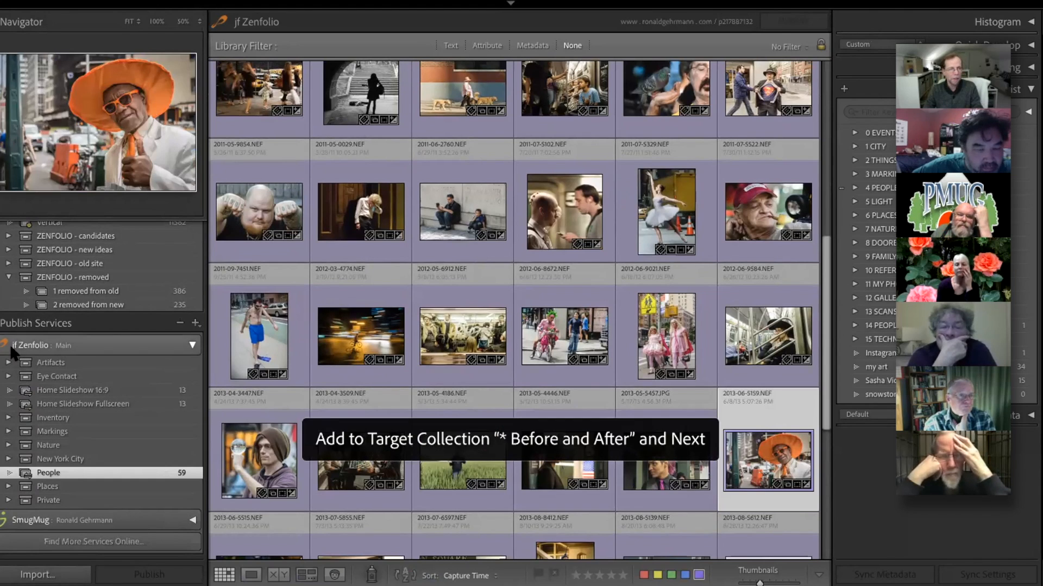
Create a virtual copy of the mohawk portrait 2013-05-5457.JPG within the "* Before and After" collection
{"action": "scroll", "coordinate": [70, 295], "scroll_direction": "up", "scroll_amount": 10}
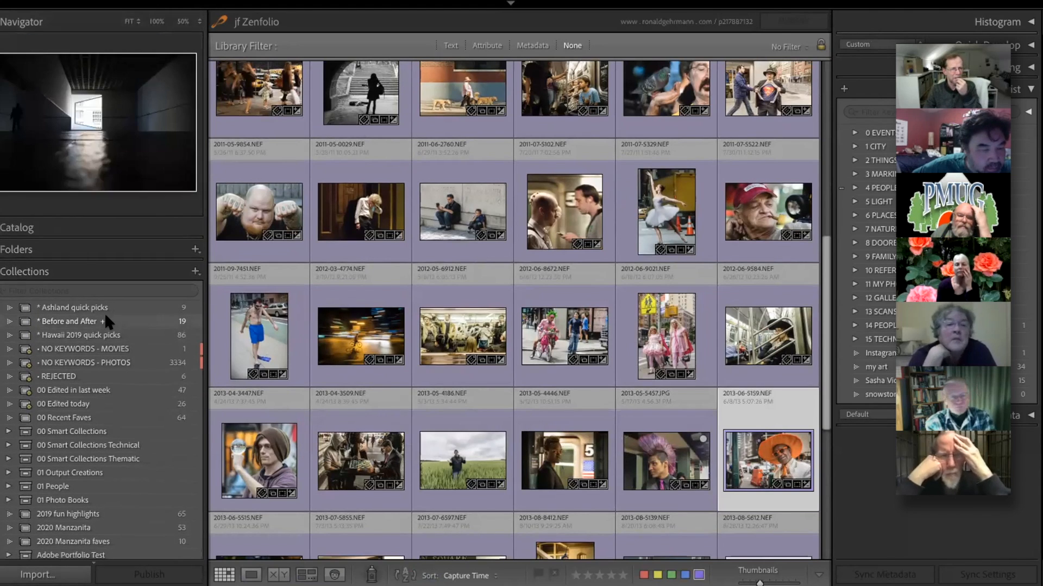
{"action": "left_click", "coordinate": [105, 320]}
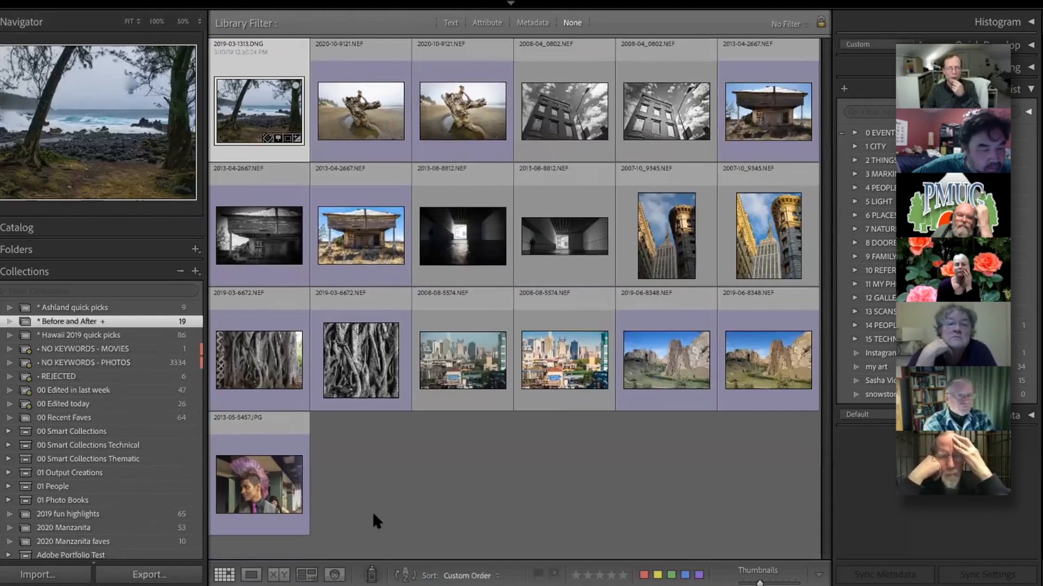
{"action": "left_click", "coordinate": [262, 483]}
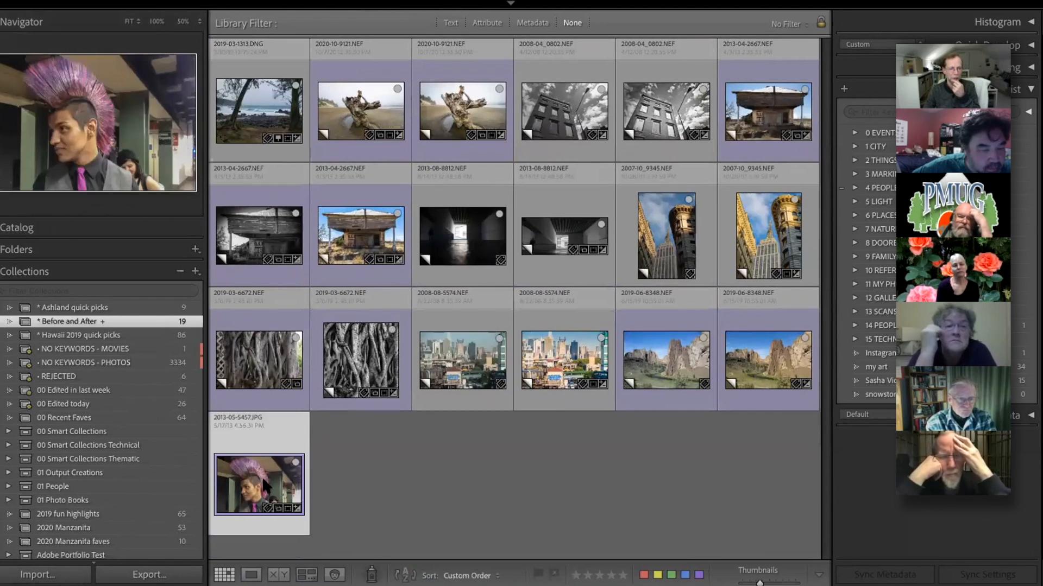
{"action": "right_click", "coordinate": [264, 485]}
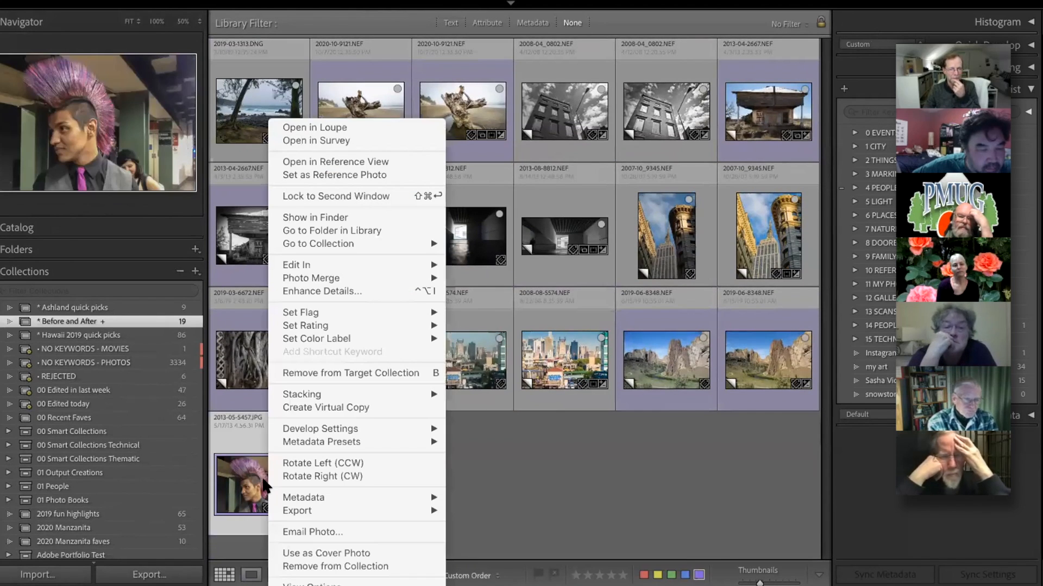
{"action": "left_click", "coordinate": [356, 408]}
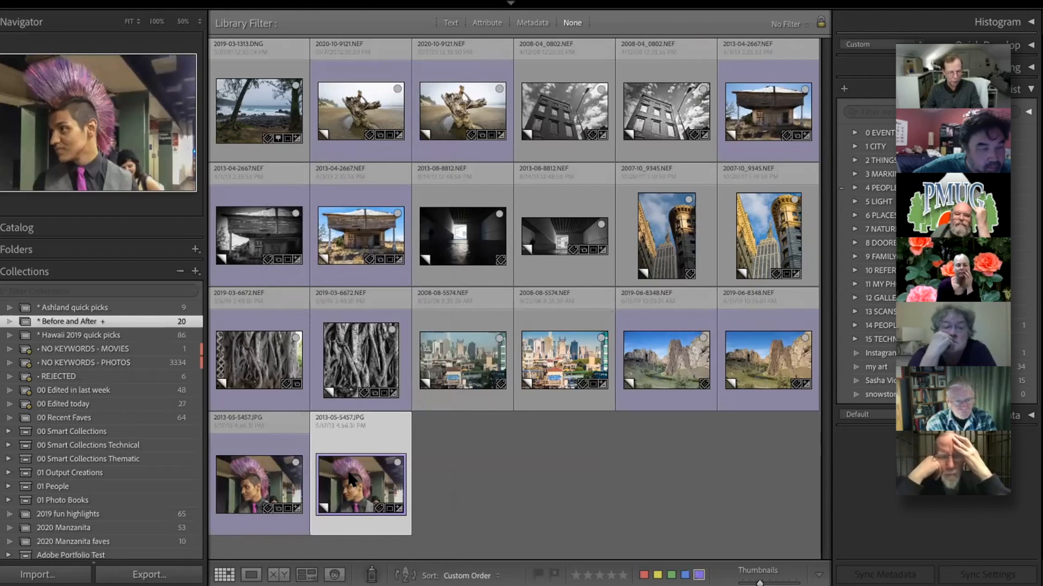
Open the virtual copy in Develop with the Adjustment Brush, undo a trial stroke on the green column, and reset the brush's effect sliders
{"action": "key", "text": "d"}
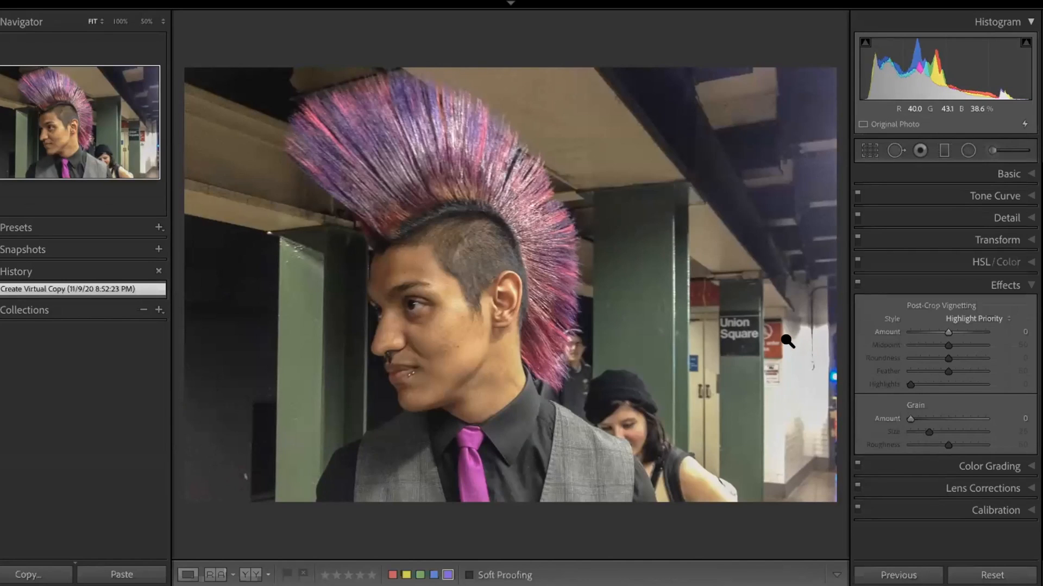
{"action": "left_click", "coordinate": [990, 148]}
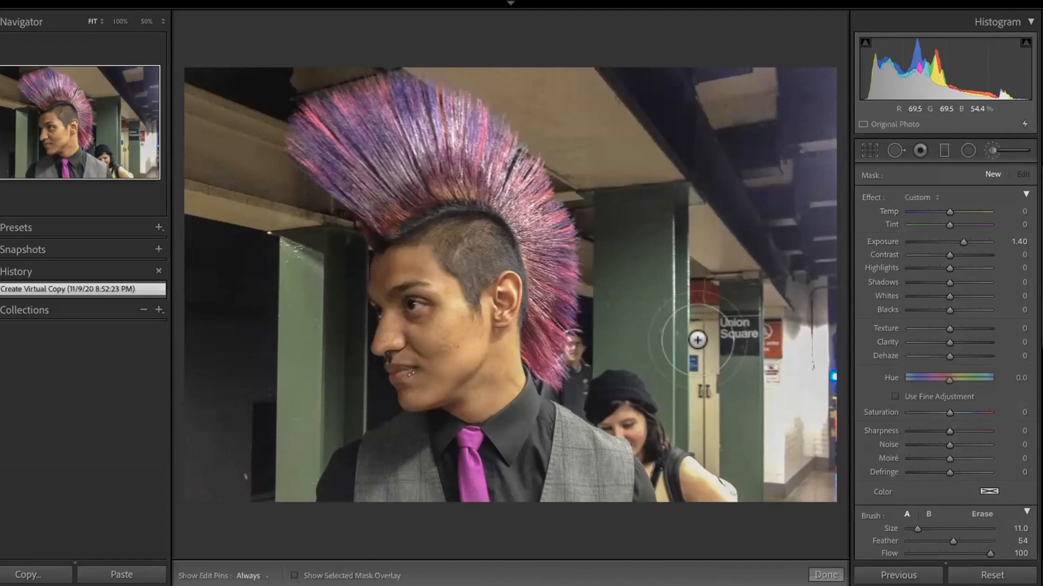
{"action": "mouse_move", "coordinate": [697, 340]}
{"action": "left_mouse_down"}
{"action": "mouse_move", "coordinate": [673, 347]}
{"action": "mouse_move", "coordinate": [650, 321]}
{"action": "mouse_move", "coordinate": [674, 353]}
{"action": "left_mouse_up"}
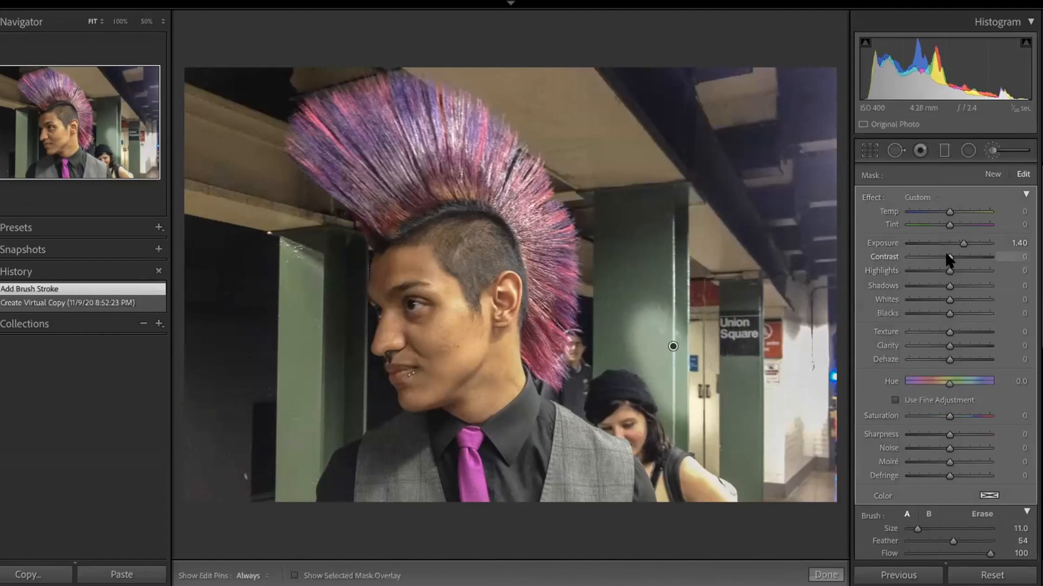
{"action": "key", "text": "ctrl+z"}
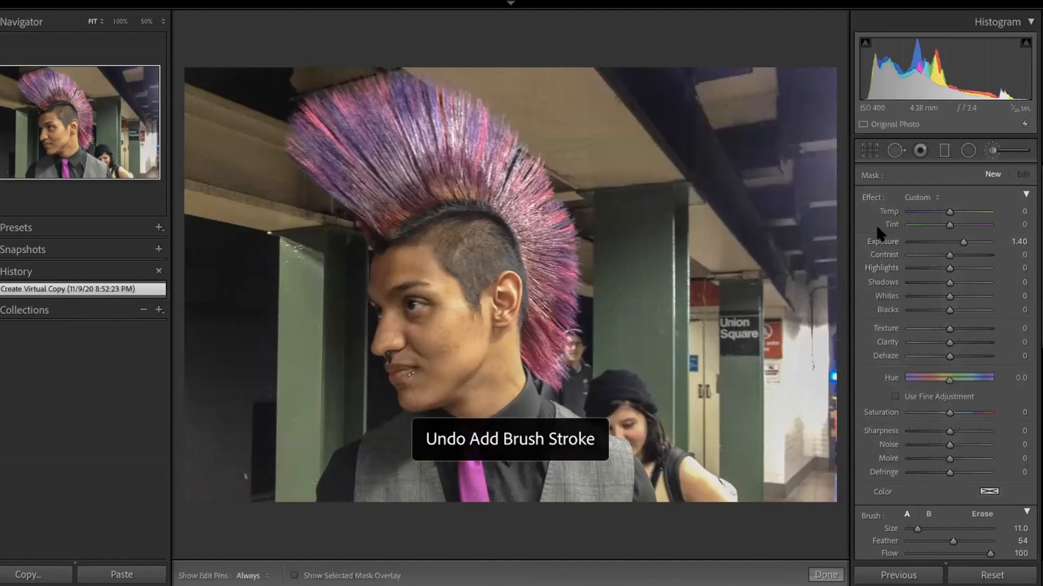
{"action": "double_click", "coordinate": [871, 197]}
{"action": "key", "text": "h"}
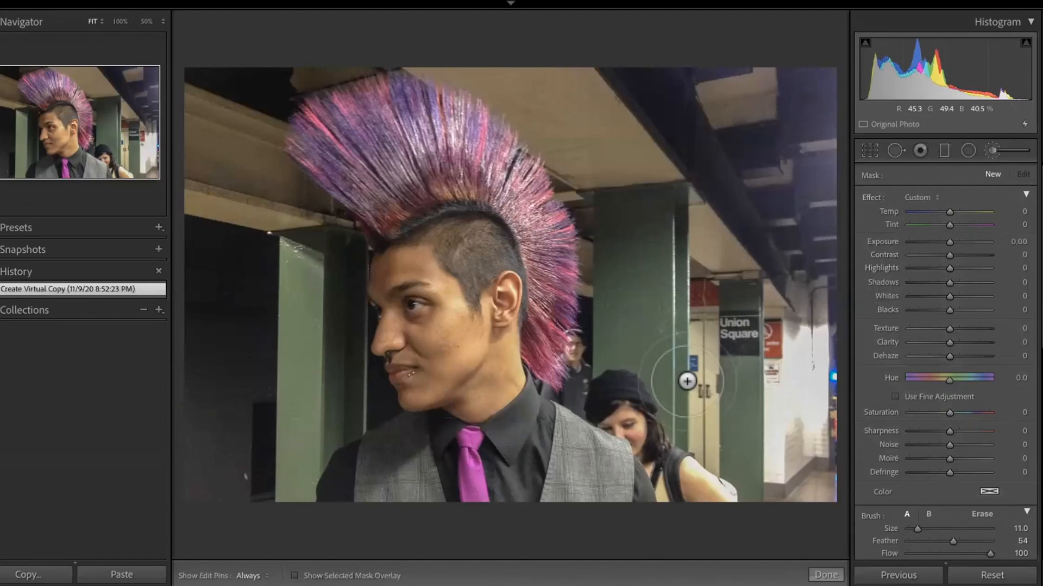
Brush over the station background behind the man and soften it with Clarity -100 and Sharpness -62
{"action": "mouse_move", "coordinate": [765, 356]}
{"action": "left_mouse_down"}
{"action": "mouse_move", "coordinate": [720, 286]}
{"action": "mouse_move", "coordinate": [762, 263]}
{"action": "mouse_move", "coordinate": [780, 363]}
{"action": "left_mouse_up"}
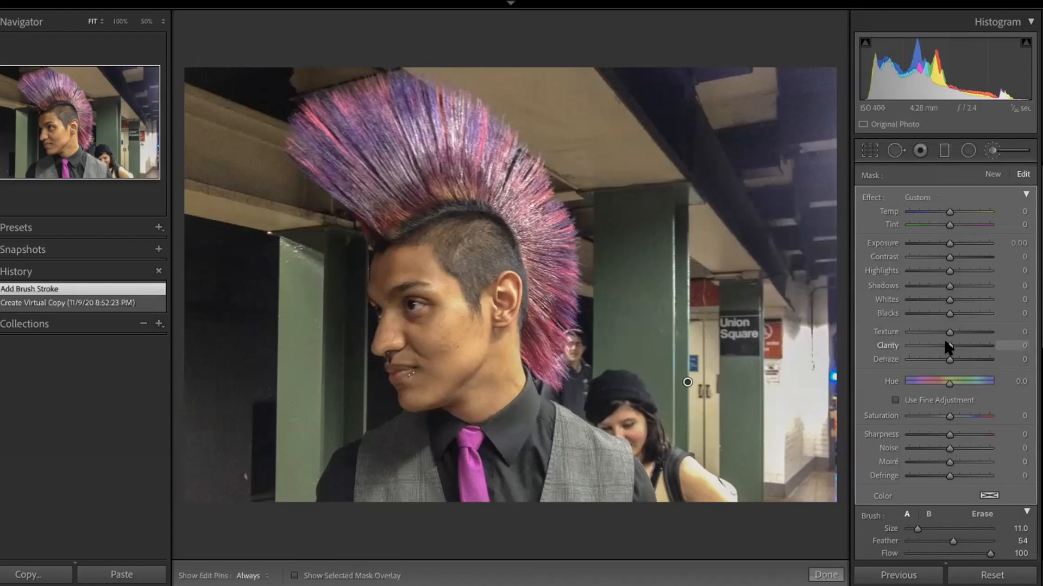
{"action": "left_click_drag", "start_coordinate": [948, 346], "coordinate": [896, 345]}
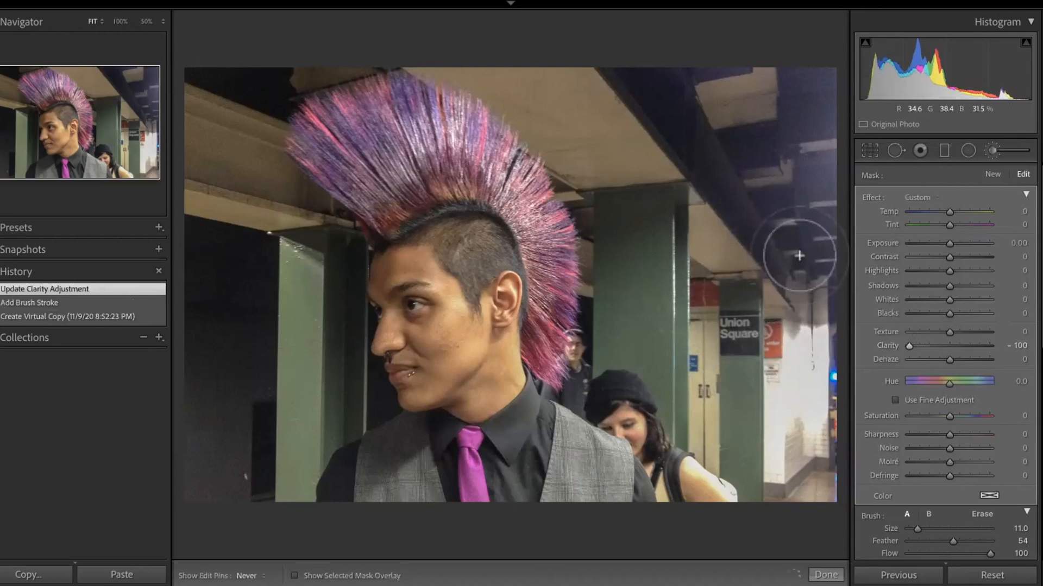
{"action": "mouse_move", "coordinate": [730, 234]}
{"action": "left_mouse_down"}
{"action": "mouse_move", "coordinate": [655, 243]}
{"action": "mouse_move", "coordinate": [774, 394]}
{"action": "mouse_move", "coordinate": [758, 461]}
{"action": "mouse_move", "coordinate": [723, 370]}
{"action": "left_mouse_up"}
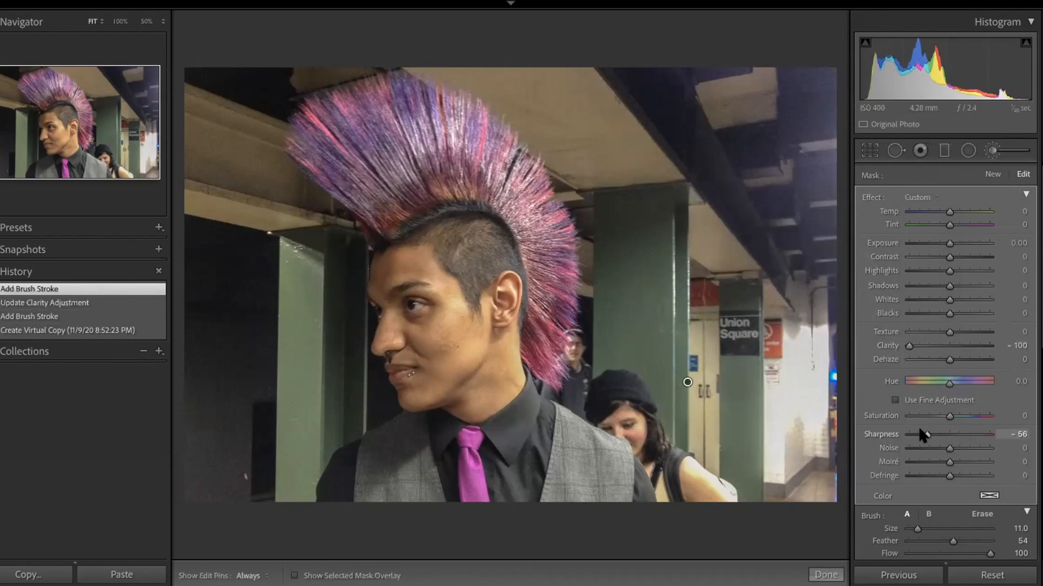
{"action": "left_click_drag", "start_coordinate": [923, 434], "coordinate": [921, 434]}
{"action": "key", "text": "h"}
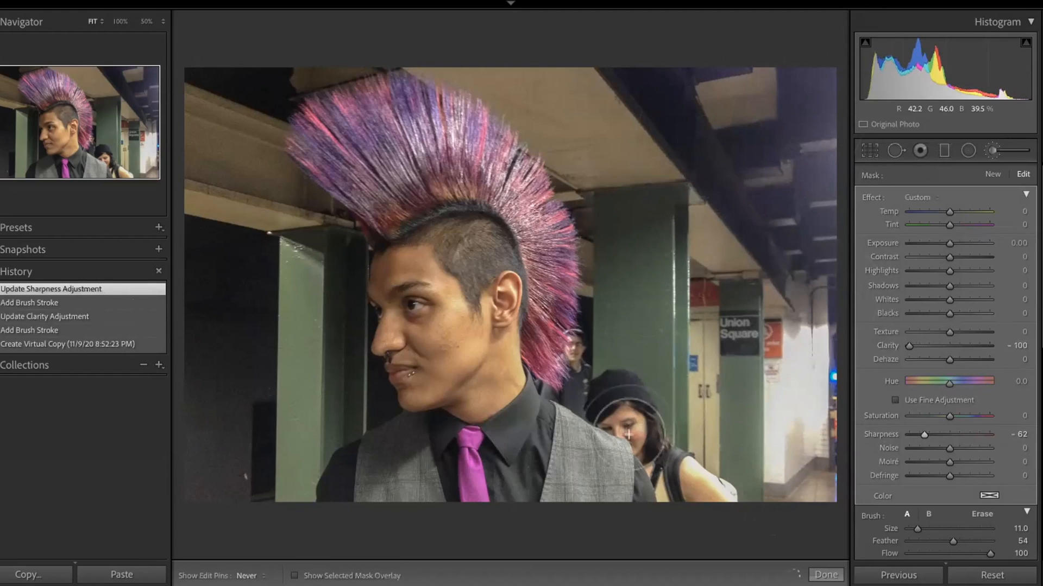
Extend the brush mask over more of the background, including the ceiling, and set its Texture to -100 and Dehaze to 1
{"action": "left_click", "coordinate": [640, 136]}
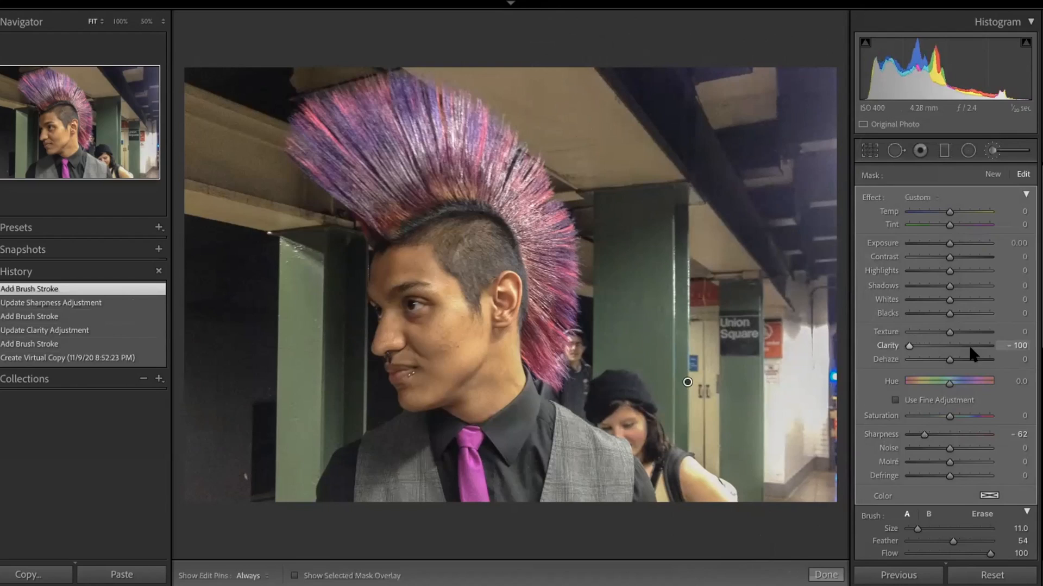
{"action": "left_click_drag", "start_coordinate": [946, 330], "coordinate": [887, 328]}
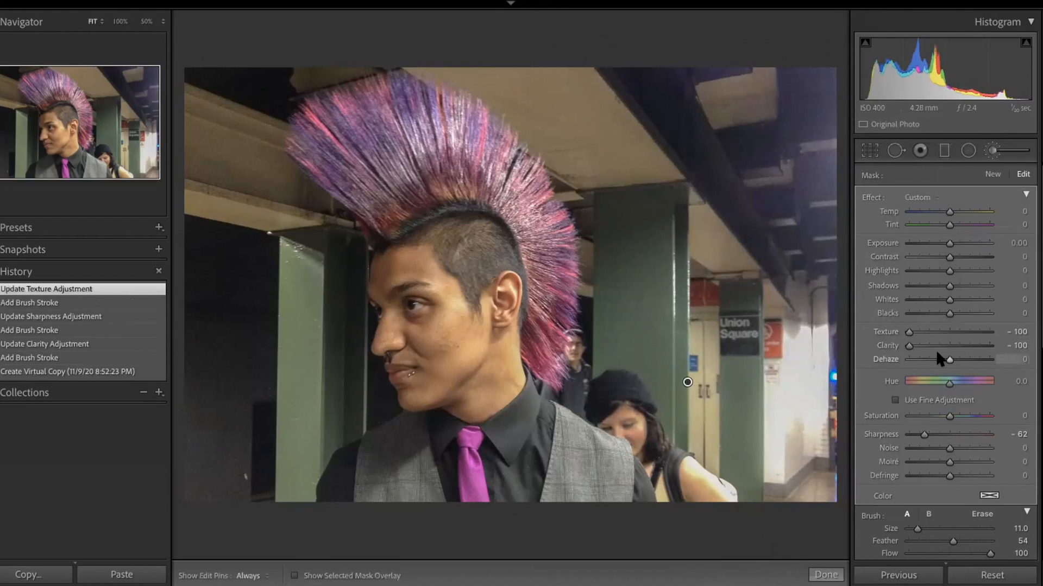
{"action": "left_click_drag", "start_coordinate": [926, 358], "coordinate": [943, 359]}
{"action": "key", "text": "h"}
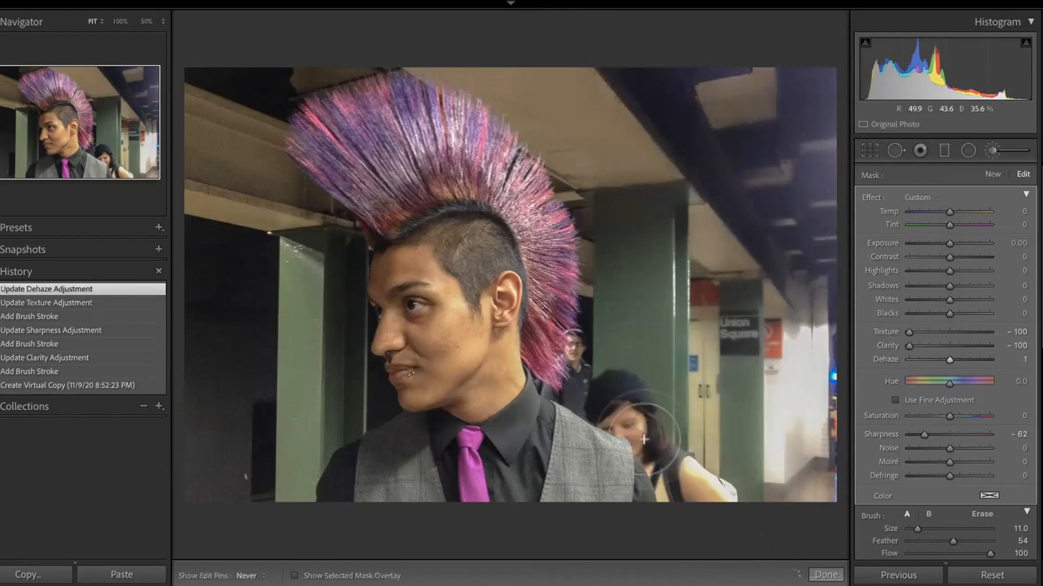
{"action": "left_click", "coordinate": [695, 154]}
{"action": "key", "text": "h"}
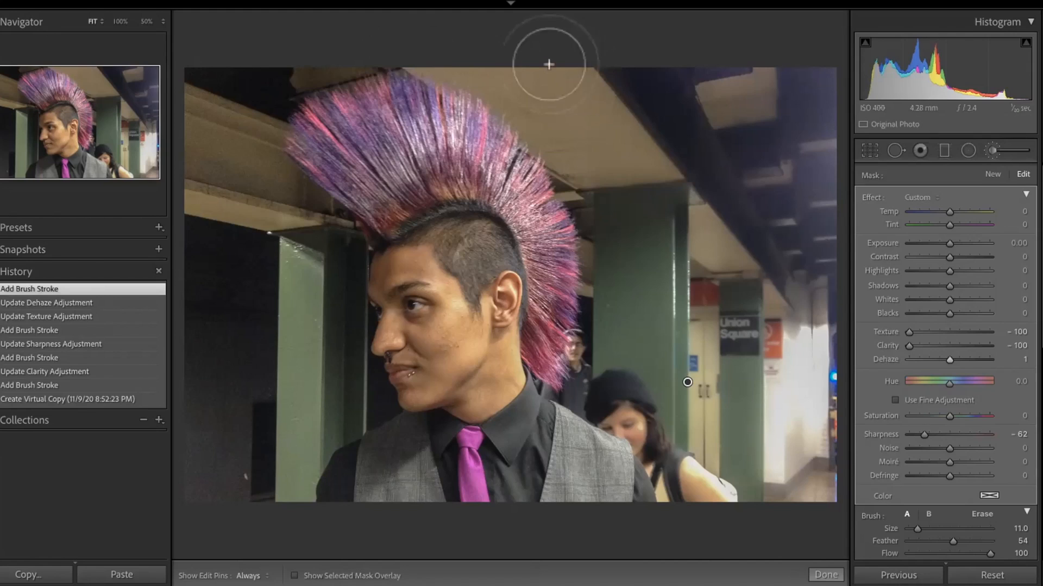
Switch the screen mode from full screen with menu bar to Normal and reveal the module picker
{"action": "left_click", "coordinate": [333, 1]}
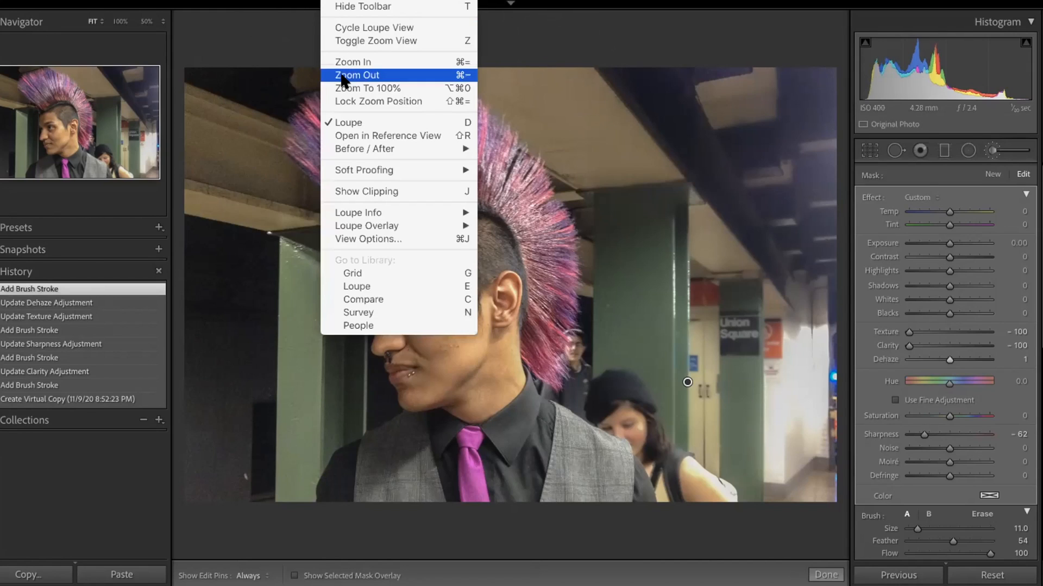
{"action": "mouse_move", "coordinate": [376, 1]}
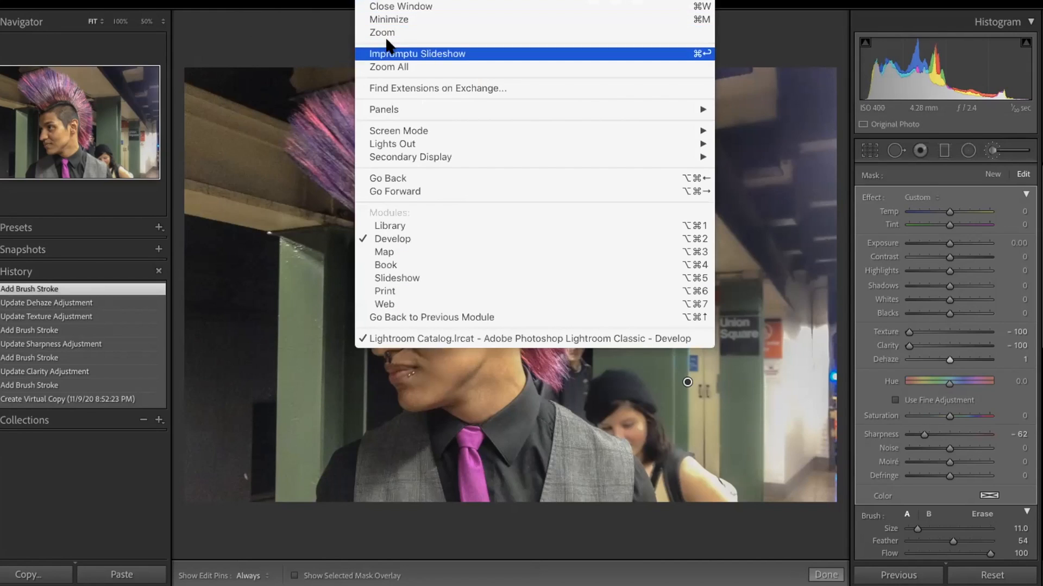
{"action": "mouse_move", "coordinate": [489, 131]}
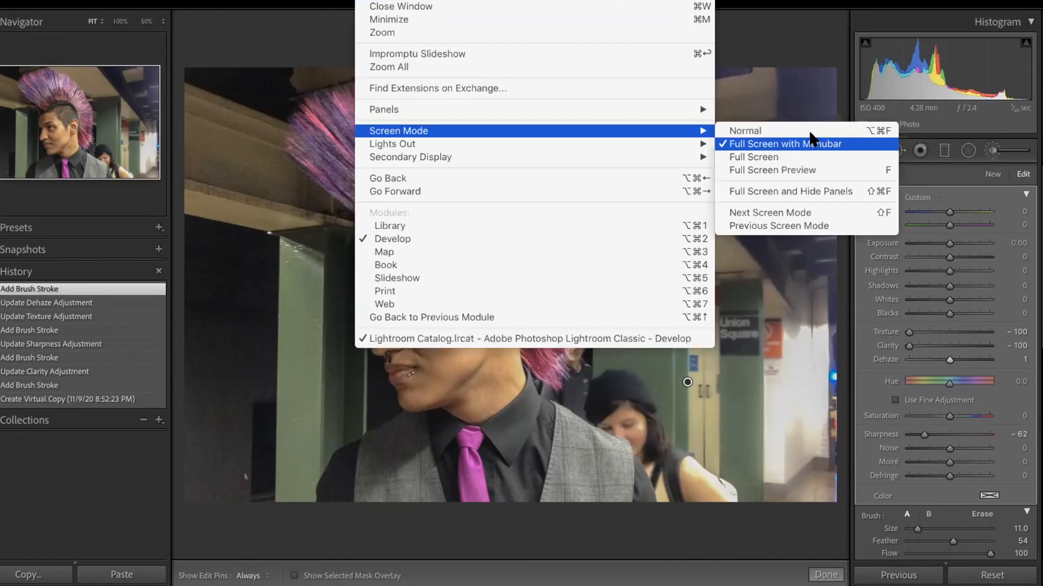
{"action": "left_click", "coordinate": [808, 132]}
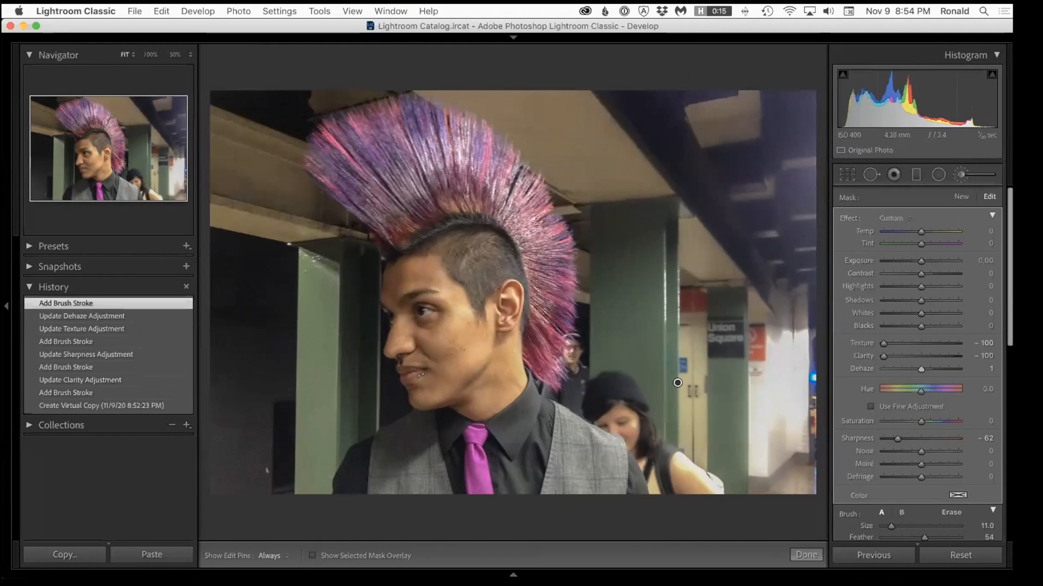
{"action": "left_click", "coordinate": [514, 36]}
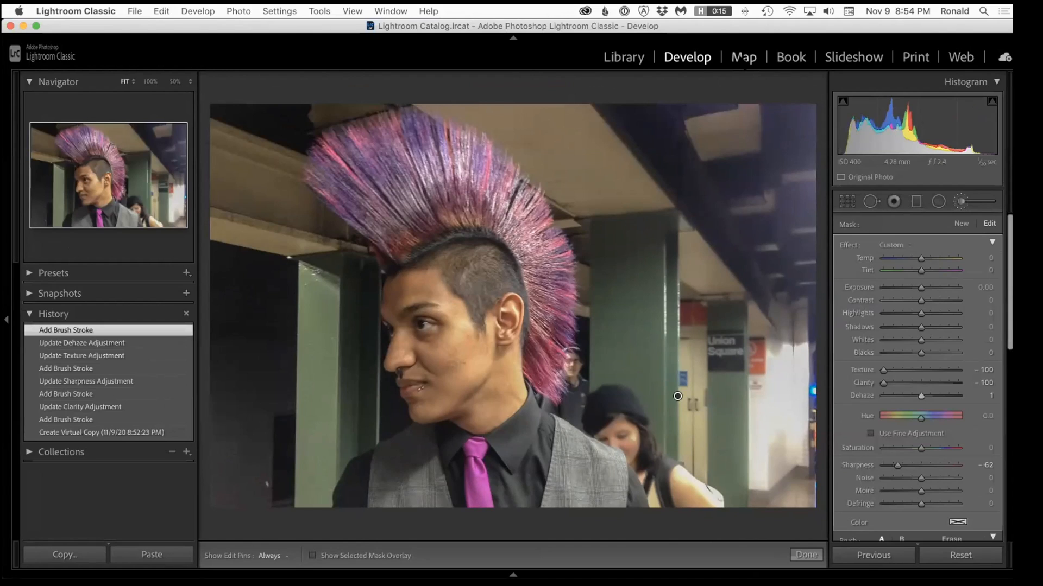
Switch to the Map module, adjust the map zoom, and select the iPhone smart collection
{"action": "left_click", "coordinate": [744, 57]}
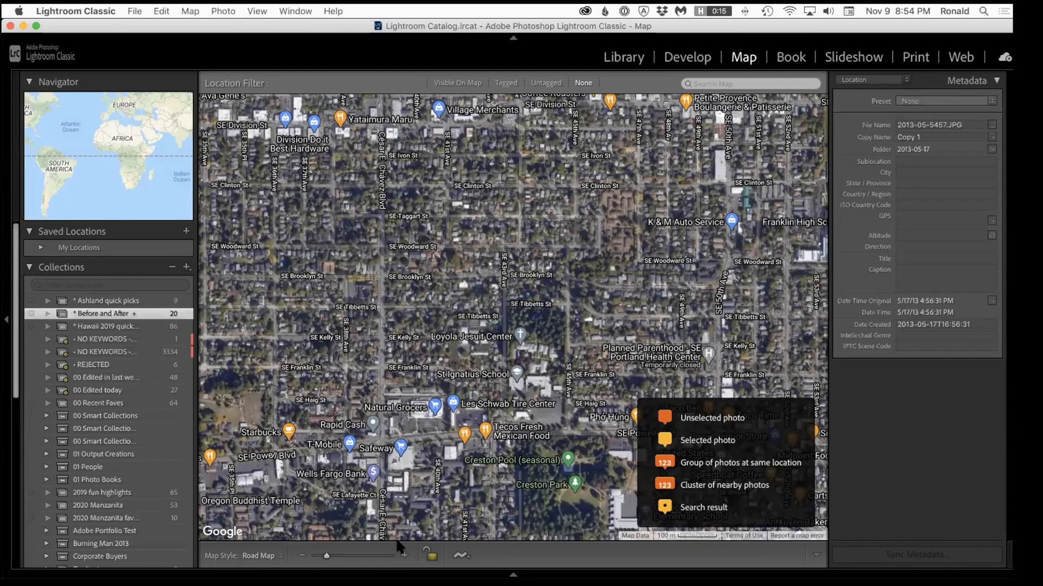
{"action": "left_click_drag", "start_coordinate": [327, 555], "coordinate": [315, 555]}
{"action": "scroll", "coordinate": [79, 465], "scroll_direction": "down", "scroll_amount": 10}
{"action": "scroll", "coordinate": [78, 466], "scroll_direction": "up", "scroll_amount": 3}
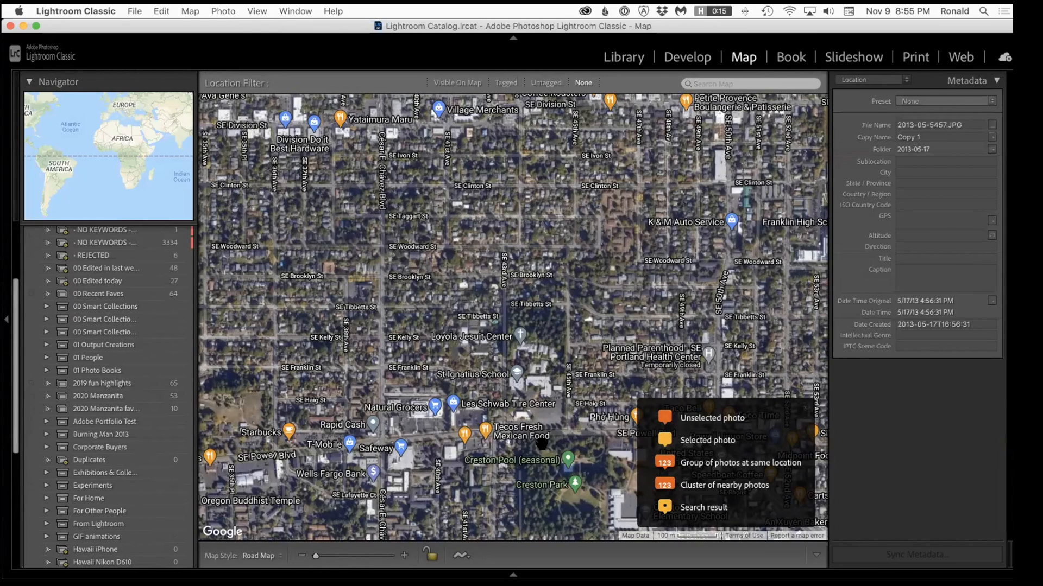
{"action": "scroll", "coordinate": [116, 383], "scroll_direction": "down", "scroll_amount": 10}
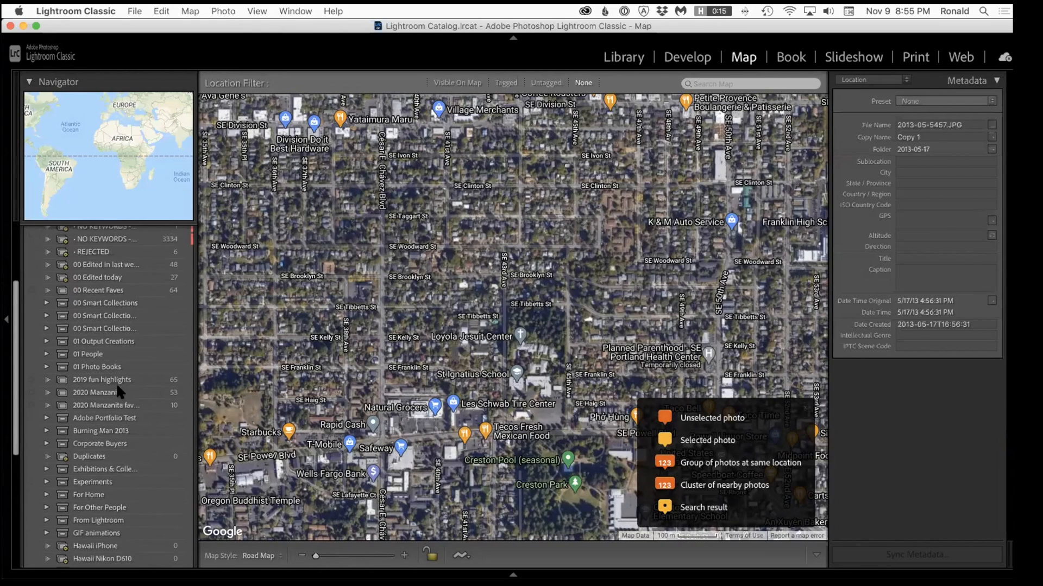
{"action": "scroll", "coordinate": [109, 386], "scroll_direction": "up", "scroll_amount": 1}
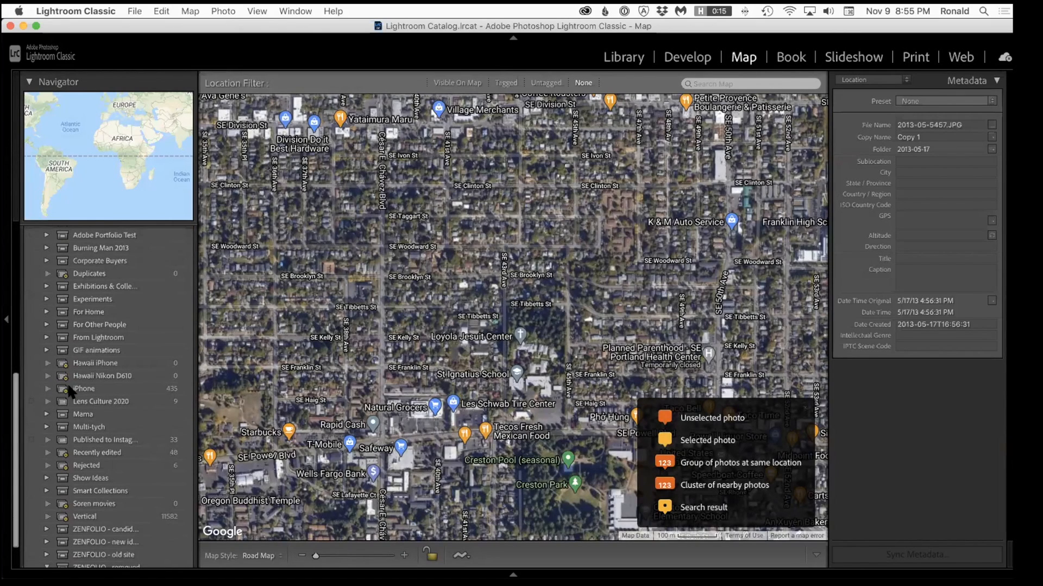
{"action": "left_click", "coordinate": [69, 390]}
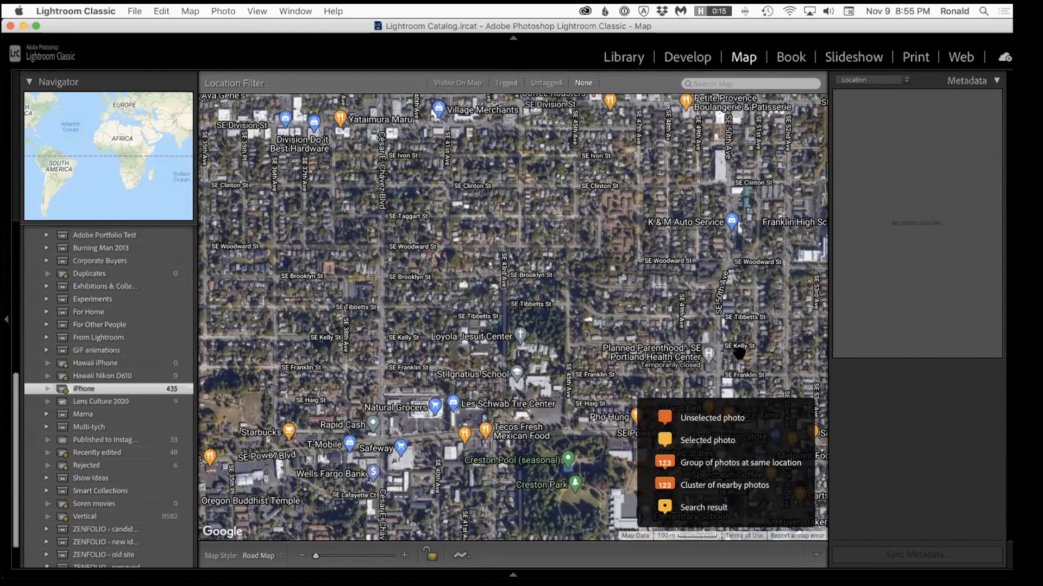
Show the iPhone collection in the Library grid and select photo 2018-11-8948.JPG near its end
{"action": "key", "text": "g"}
{"action": "scroll", "coordinate": [649, 435], "scroll_direction": "down", "scroll_amount": 20}
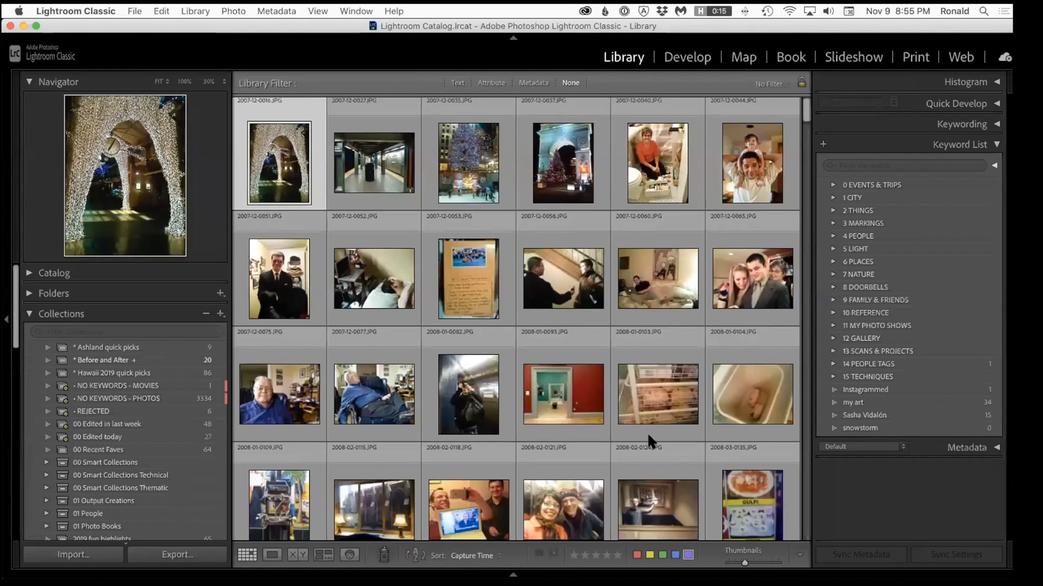
{"action": "scroll", "coordinate": [650, 441], "scroll_direction": "down", "scroll_amount": 15}
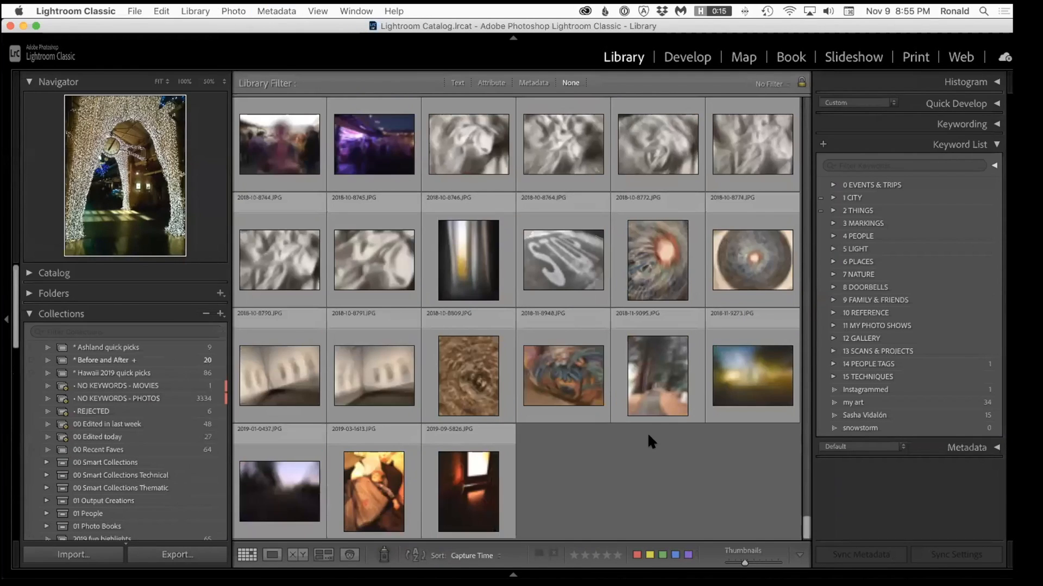
{"action": "left_click", "coordinate": [556, 366]}
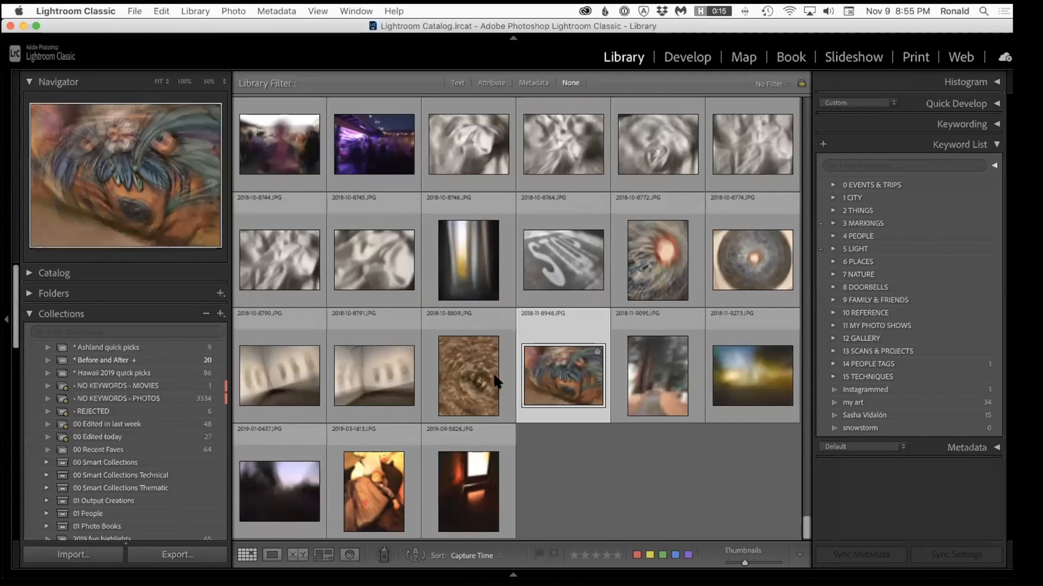
{"action": "key", "text": "j"}
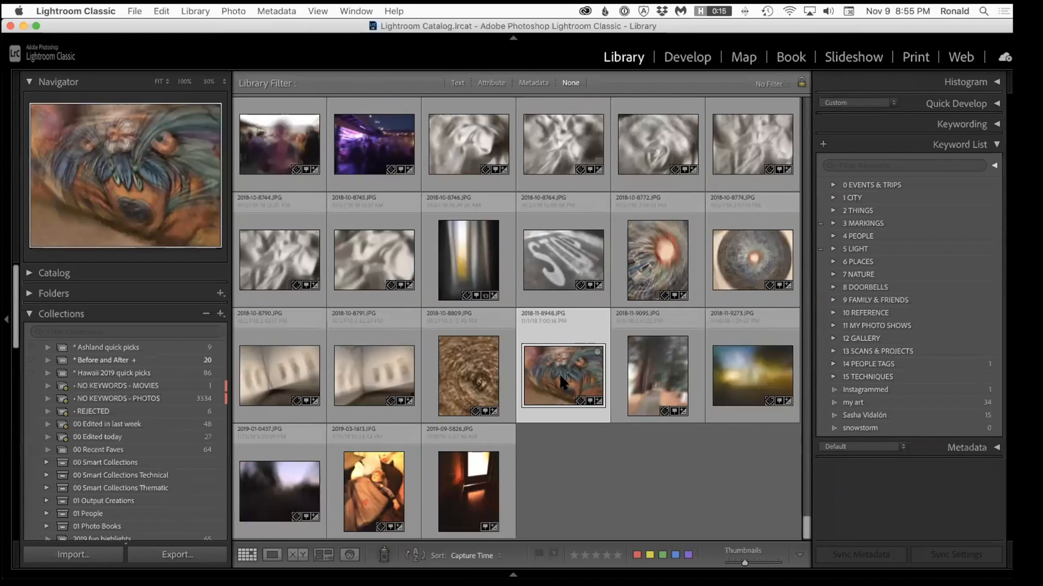
Look through the Collections list for smart collections that contain newer iPhone photos
{"action": "scroll", "coordinate": [70, 448], "scroll_direction": "down", "scroll_amount": 10}
{"action": "scroll", "coordinate": [71, 452], "scroll_direction": "down", "scroll_amount": 10}
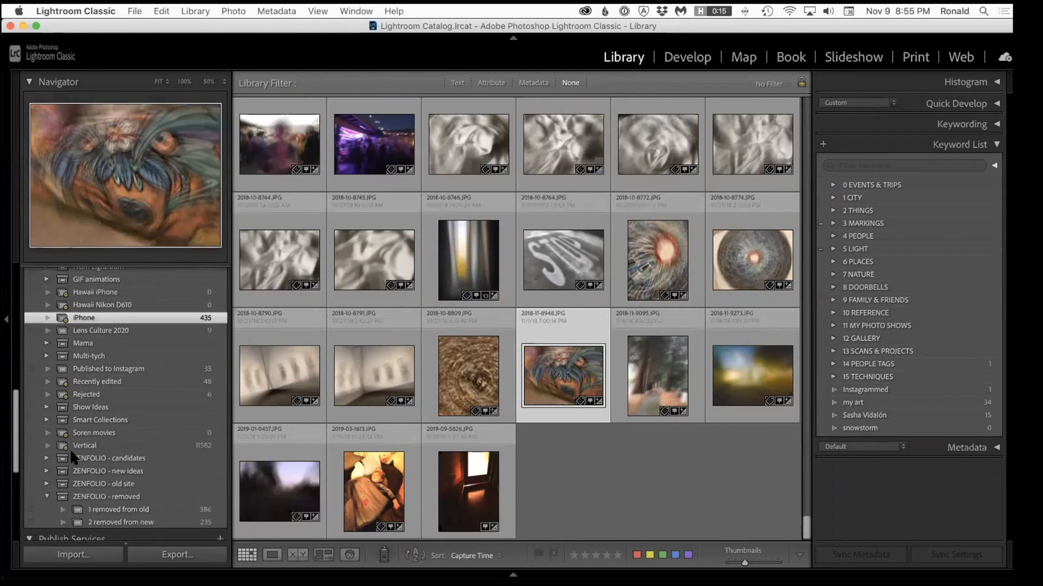
{"action": "scroll", "coordinate": [70, 448], "scroll_direction": "up", "scroll_amount": 1}
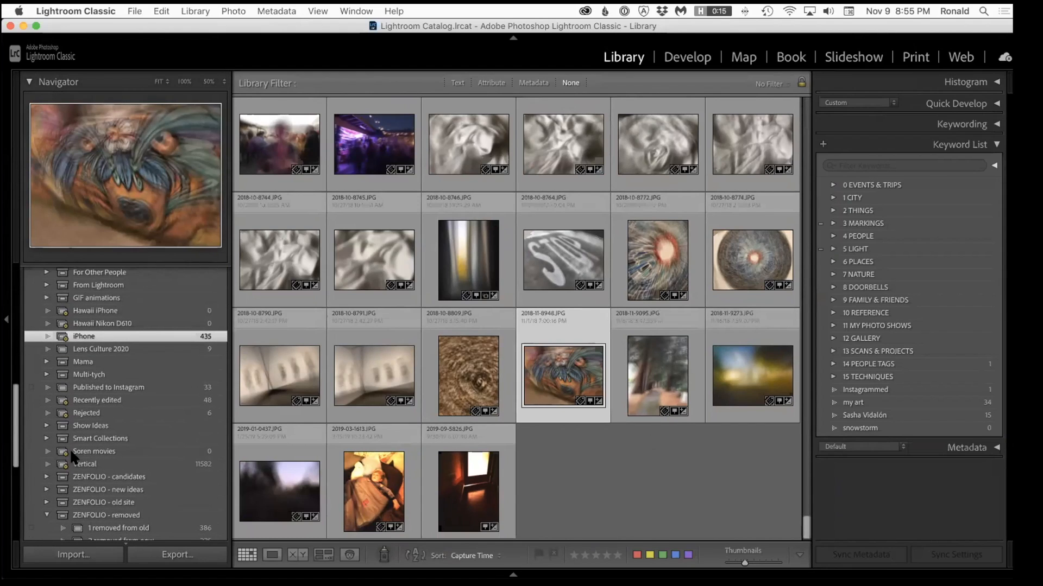
{"action": "scroll", "coordinate": [128, 328], "scroll_direction": "up", "scroll_amount": 7}
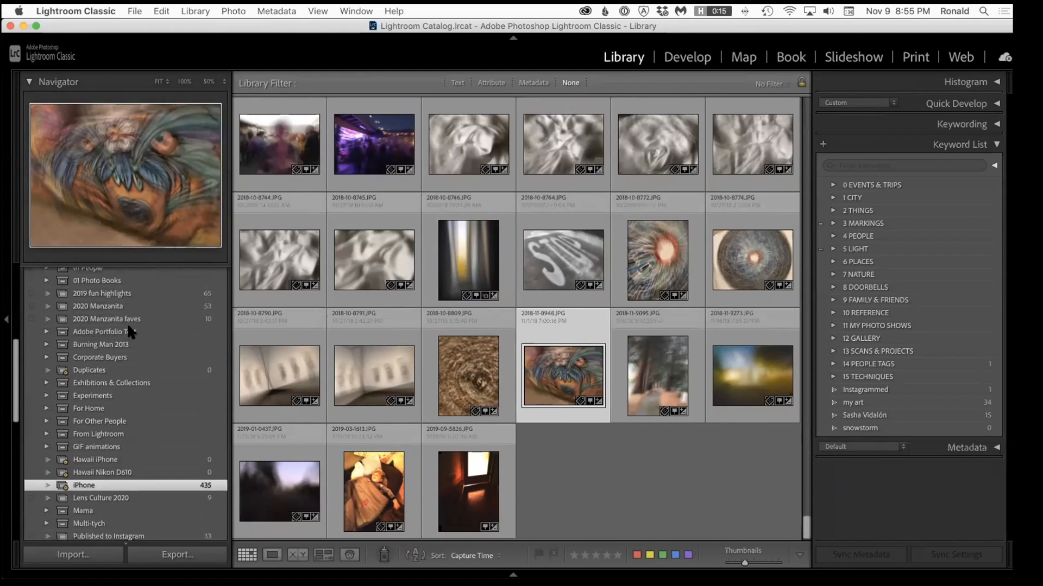
{"action": "scroll", "coordinate": [116, 392], "scroll_direction": "down", "scroll_amount": 3}
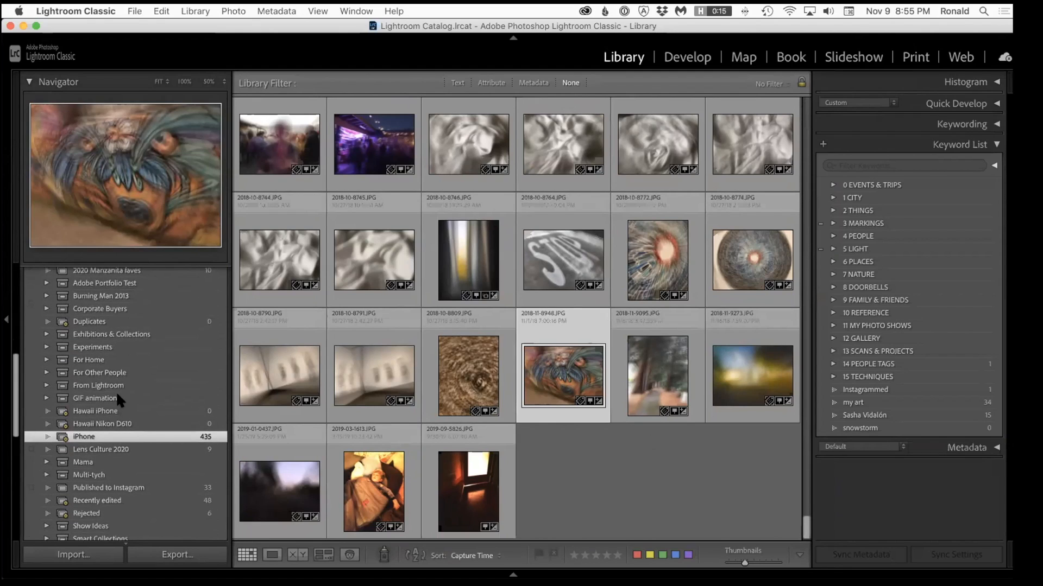
{"action": "scroll", "coordinate": [115, 391], "scroll_direction": "down", "scroll_amount": 4}
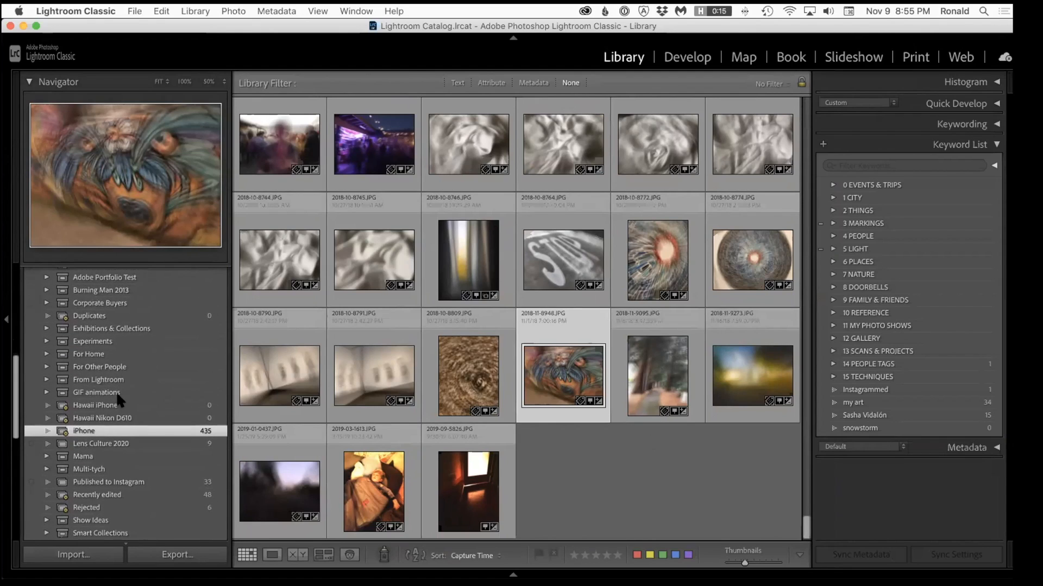
{"action": "scroll", "coordinate": [116, 393], "scroll_direction": "down", "scroll_amount": 2}
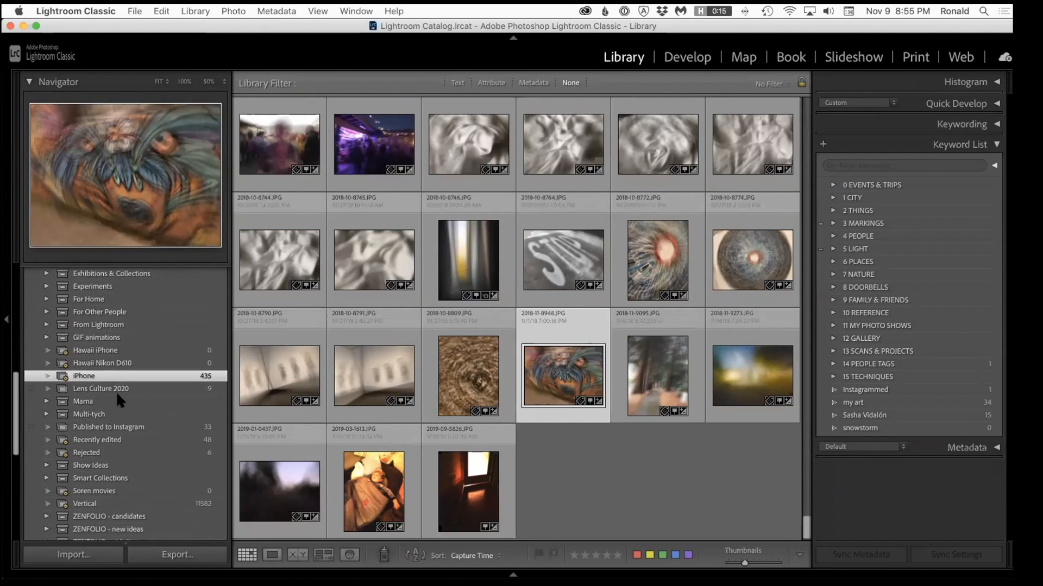
{"action": "scroll", "coordinate": [116, 393], "scroll_direction": "up", "scroll_amount": 8}
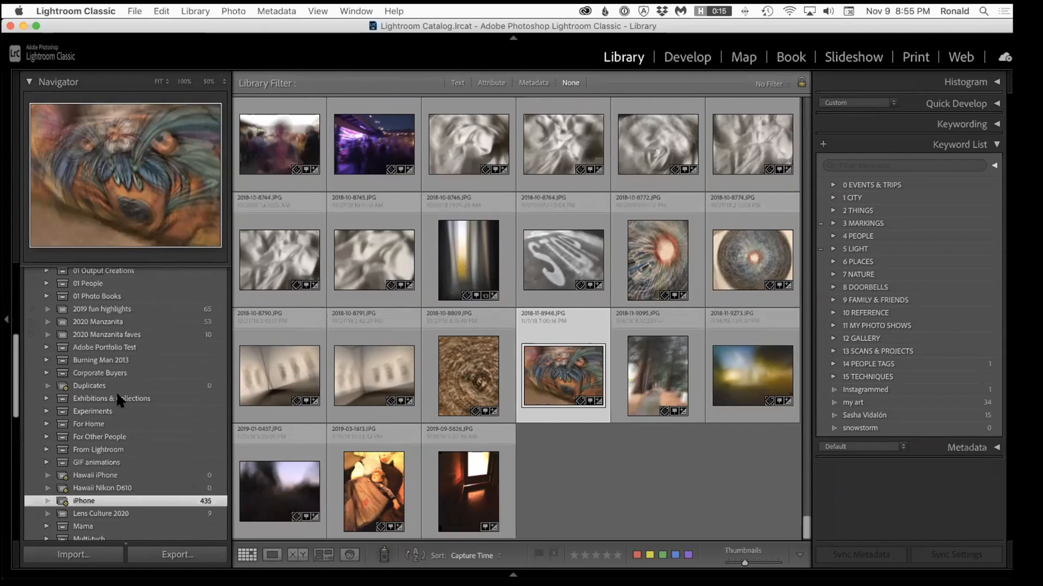
{"action": "scroll", "coordinate": [116, 392], "scroll_direction": "up", "scroll_amount": 10}
{"action": "scroll", "coordinate": [116, 395], "scroll_direction": "down", "scroll_amount": 7}
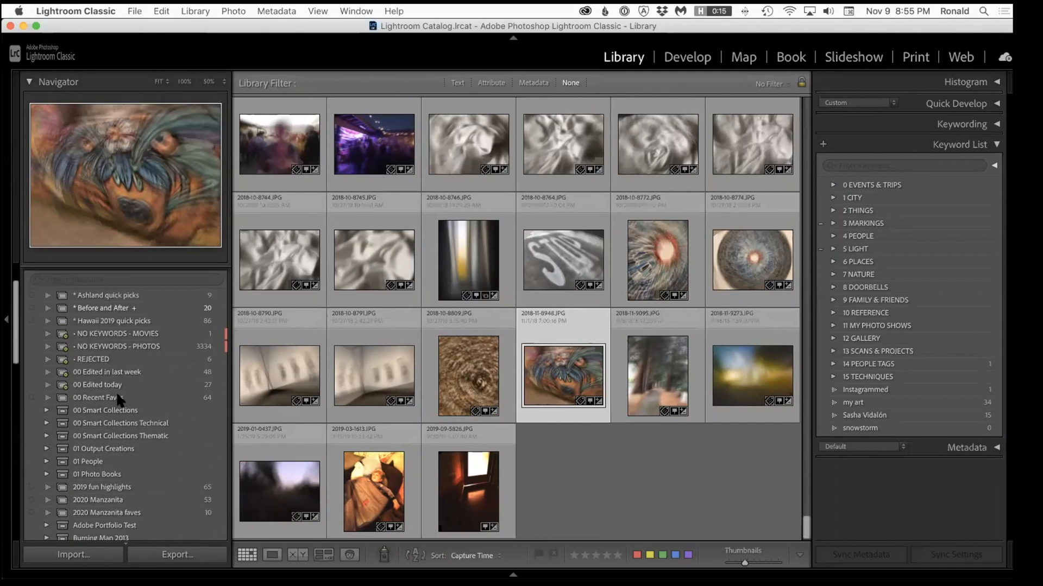
{"action": "scroll", "coordinate": [118, 400], "scroll_direction": "down", "scroll_amount": 9}
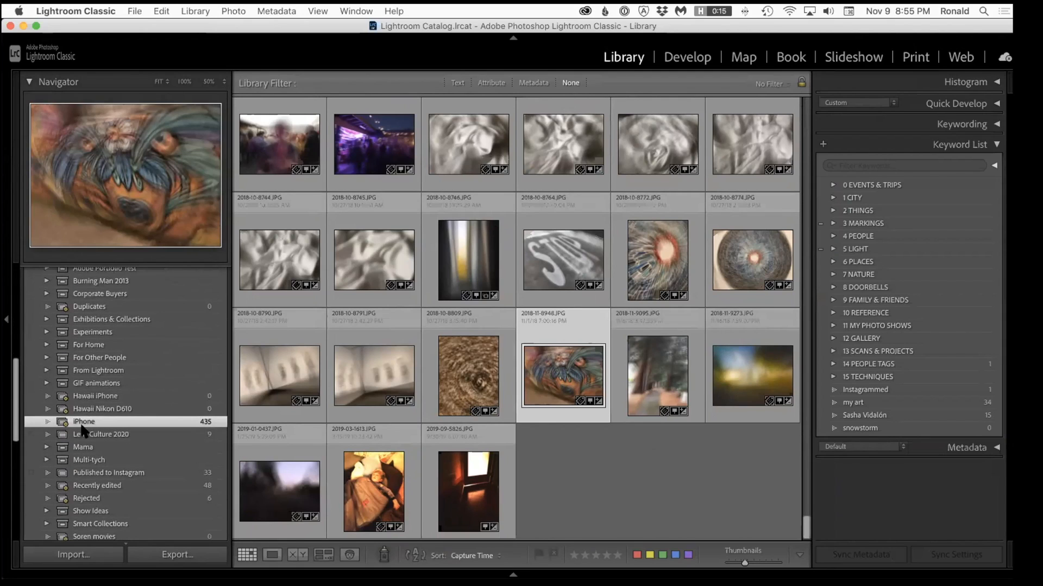
{"action": "scroll", "coordinate": [81, 434], "scroll_direction": "down", "scroll_amount": 6}
{"action": "scroll", "coordinate": [81, 456], "scroll_direction": "down", "scroll_amount": 6}
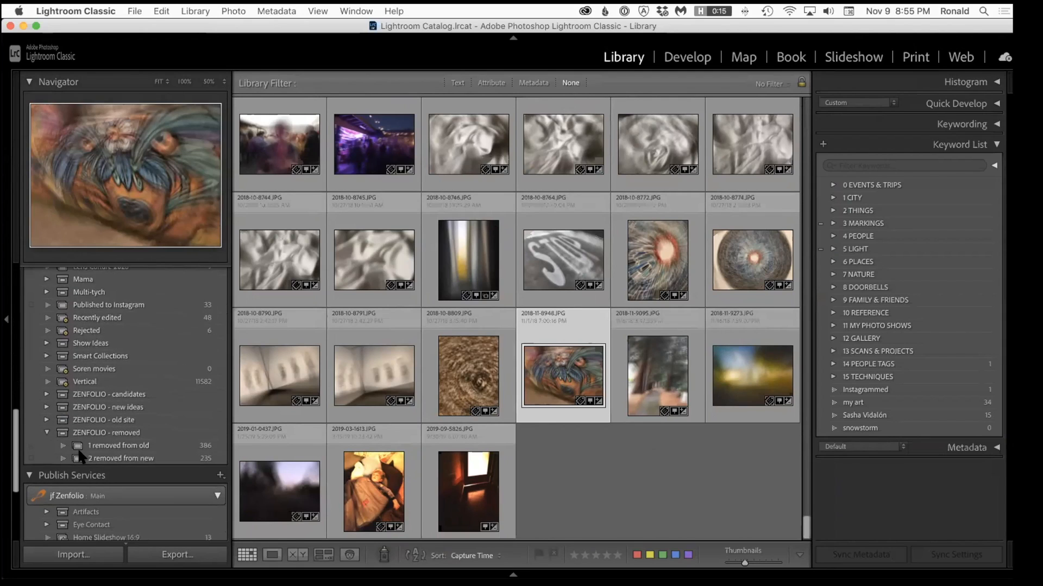
Expand 00 Smart Collections Technical and its iPhone breakdown set, and open the iPhone X smart collection
{"action": "scroll", "coordinate": [79, 456], "scroll_direction": "up", "scroll_amount": 20}
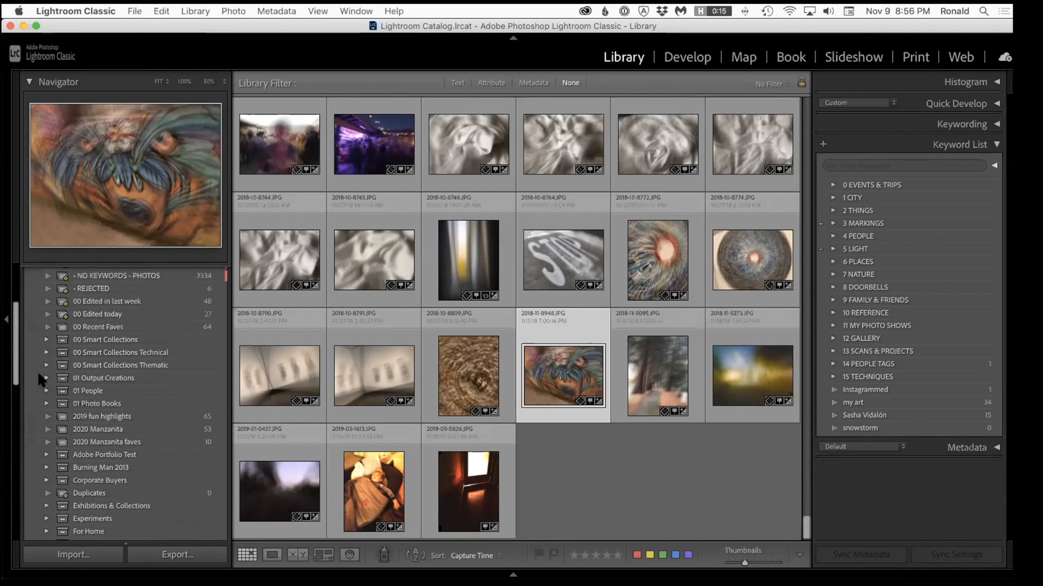
{"action": "left_click", "coordinate": [40, 348]}
{"action": "scroll", "coordinate": [148, 393], "scroll_direction": "down", "scroll_amount": 10}
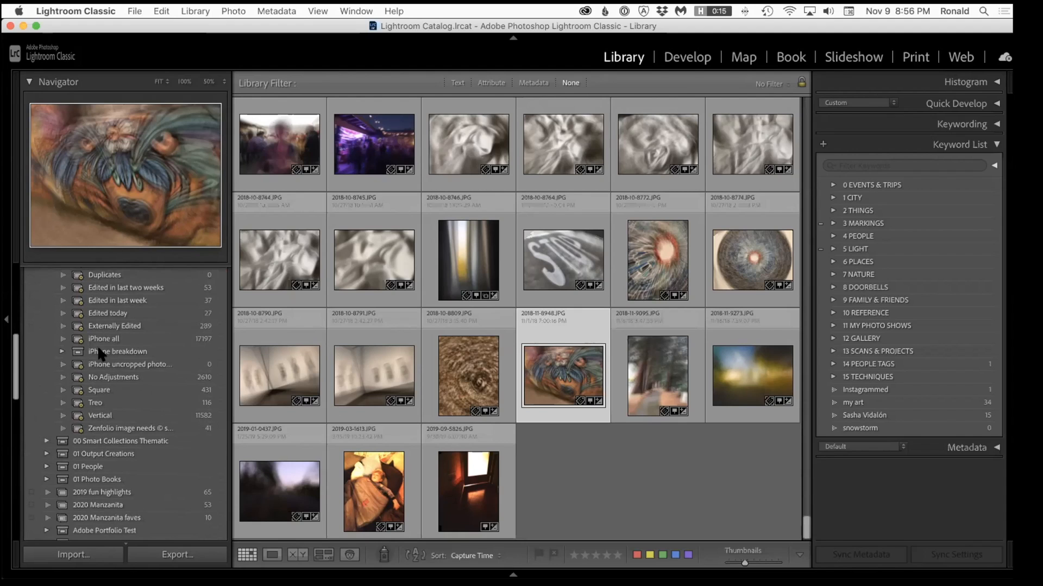
{"action": "left_click", "coordinate": [101, 340]}
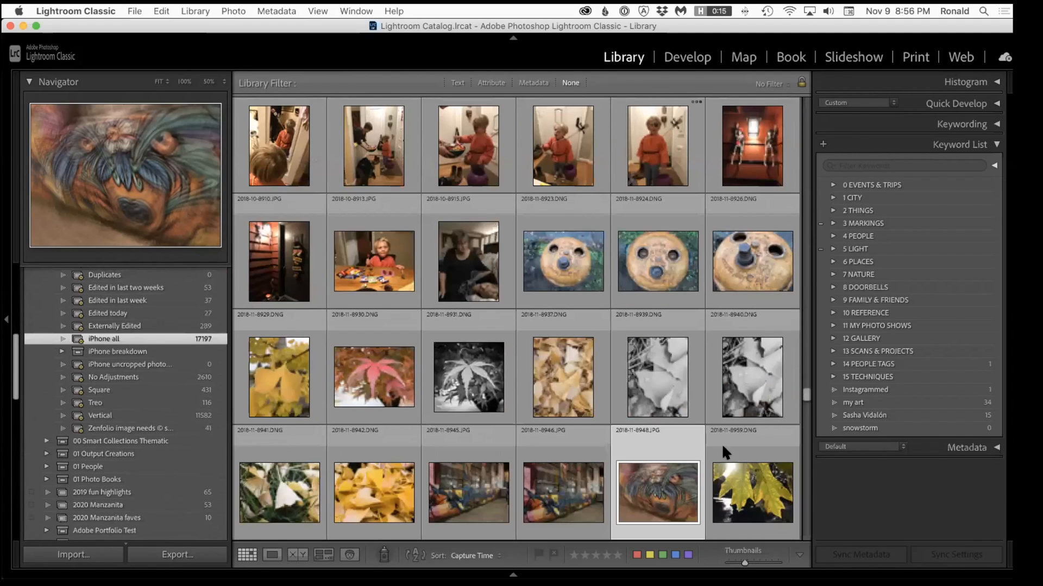
{"action": "left_click", "coordinate": [63, 351]}
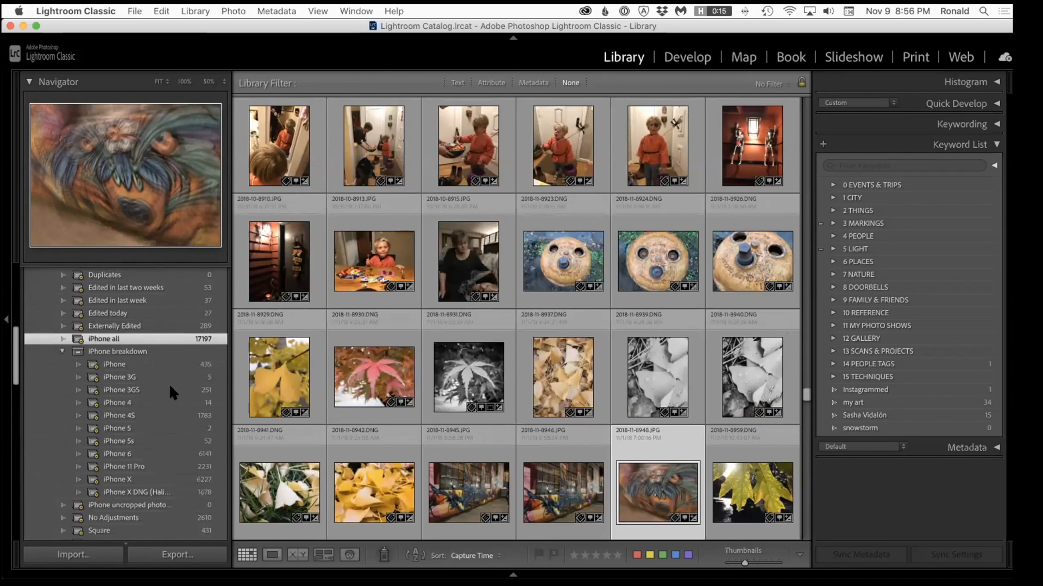
{"action": "left_click", "coordinate": [151, 479]}
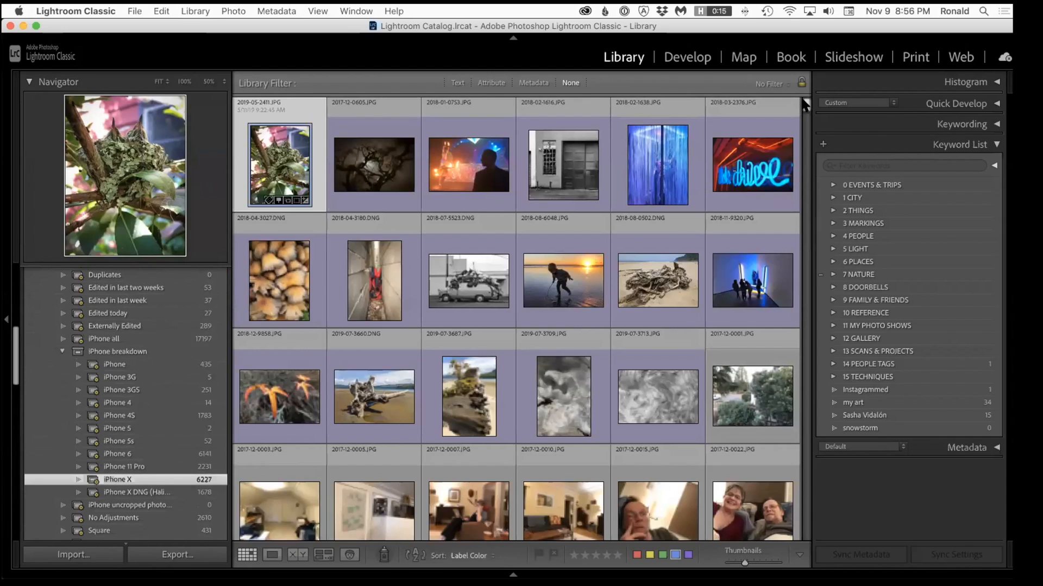
Find and select the building photo 2019-08-4400.JPG in the iPhone X collection
{"action": "left_click_drag", "start_coordinate": [805, 105], "coordinate": [807, 445]}
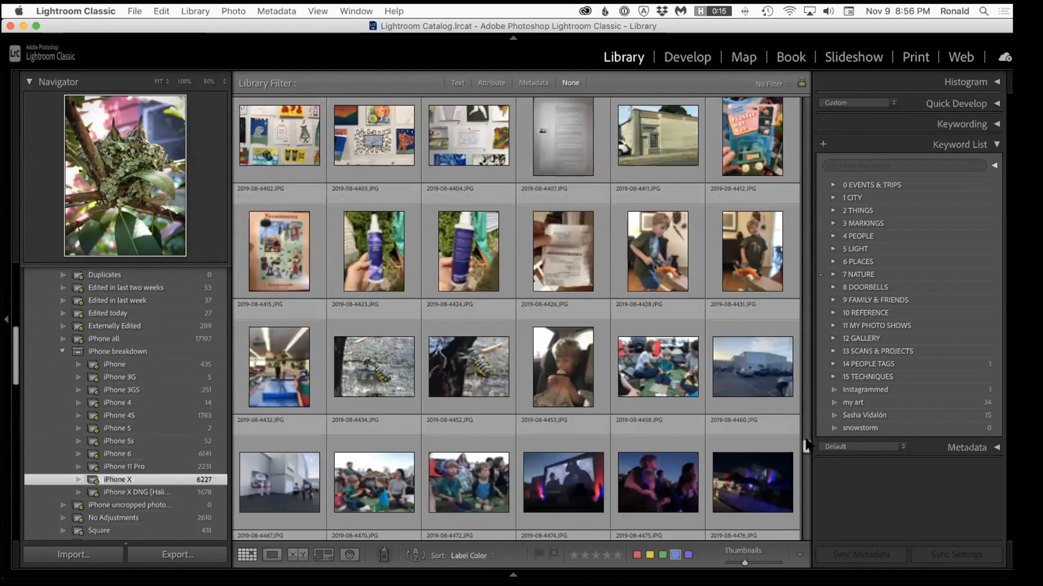
{"action": "scroll", "coordinate": [808, 445], "scroll_direction": "up", "scroll_amount": 3}
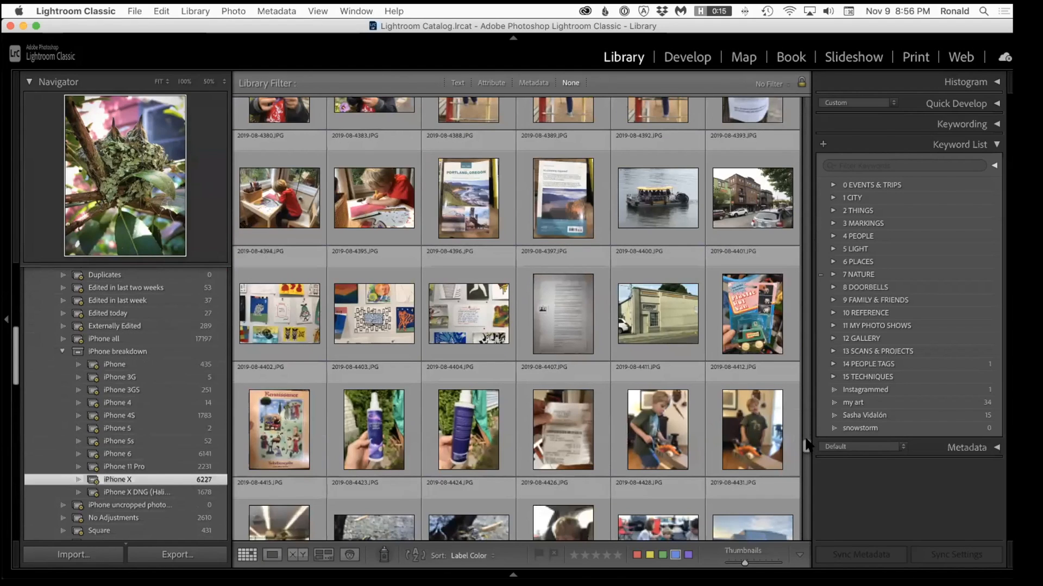
{"action": "left_click", "coordinate": [647, 324]}
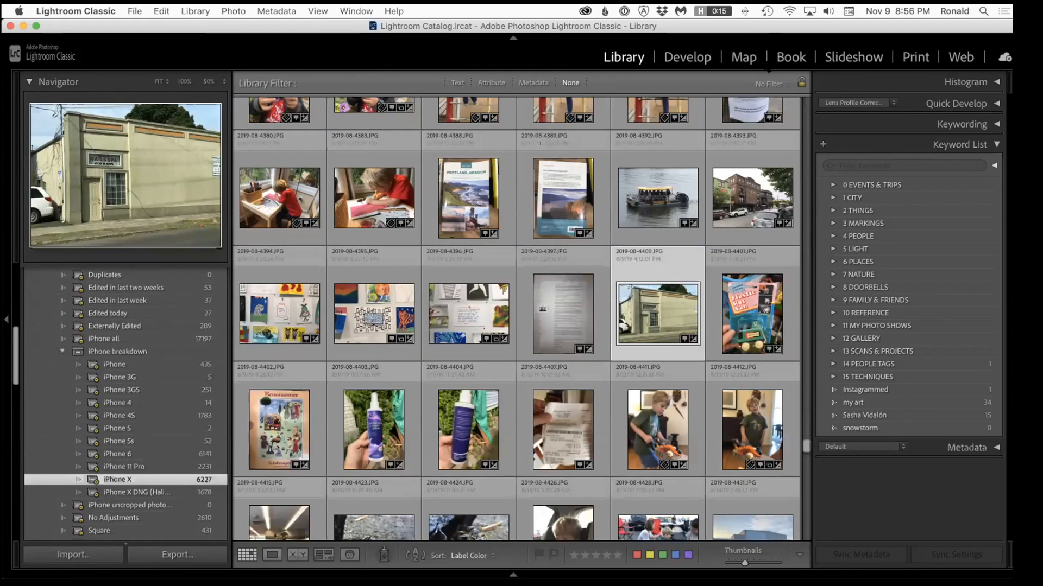
Open the Map module for the selected building photo and set the map style to Hybrid
{"action": "left_click", "coordinate": [742, 60]}
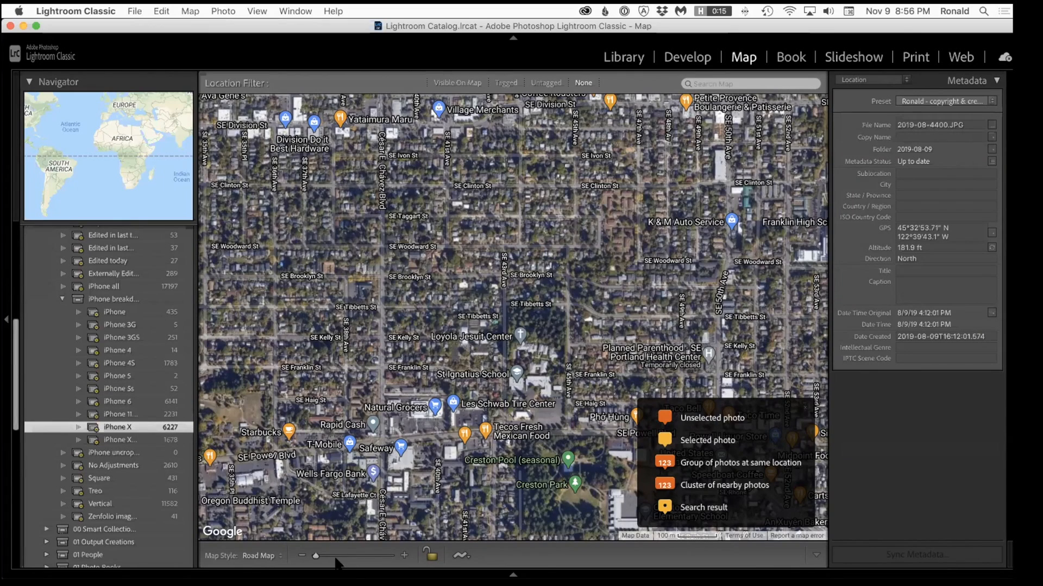
{"action": "left_click", "coordinate": [262, 556]}
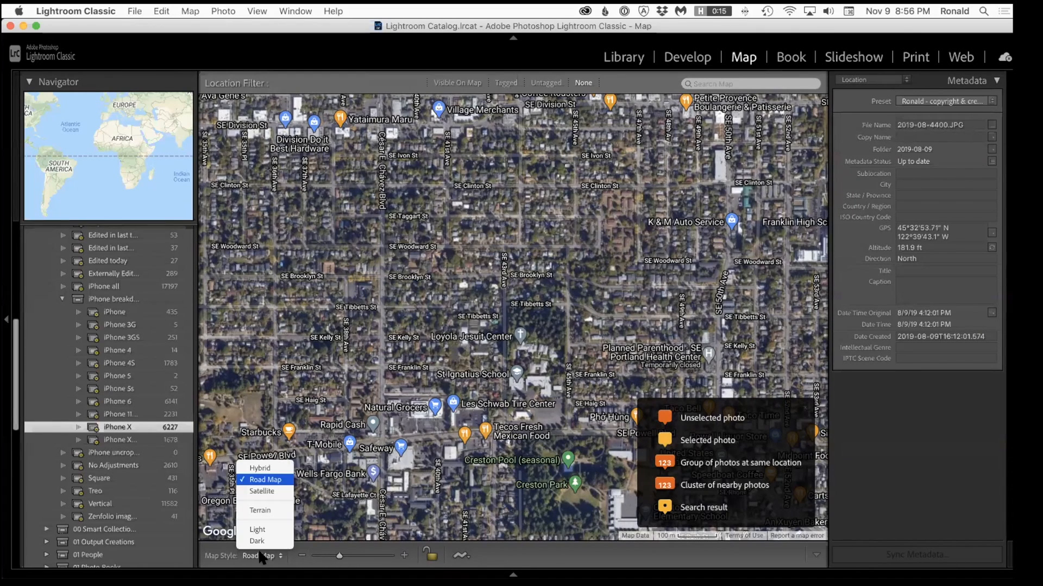
{"action": "left_click", "coordinate": [262, 468]}
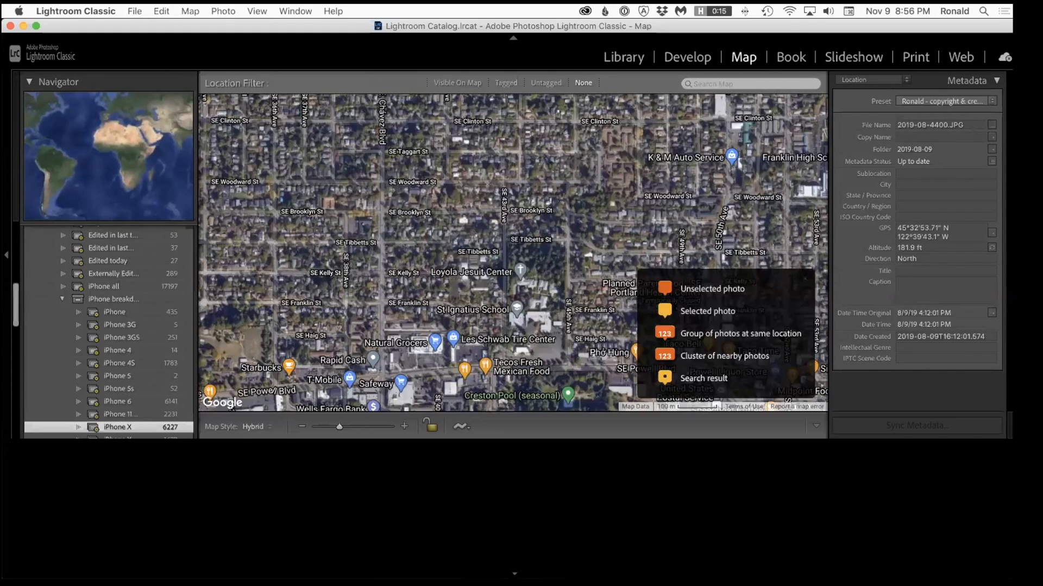
Check the locations of 2019-08-4401.JPG and 2019-08-4396.JPG from the filmstrip, and return to the Library grid by way of Develop
{"action": "left_click", "coordinate": [610, 510]}
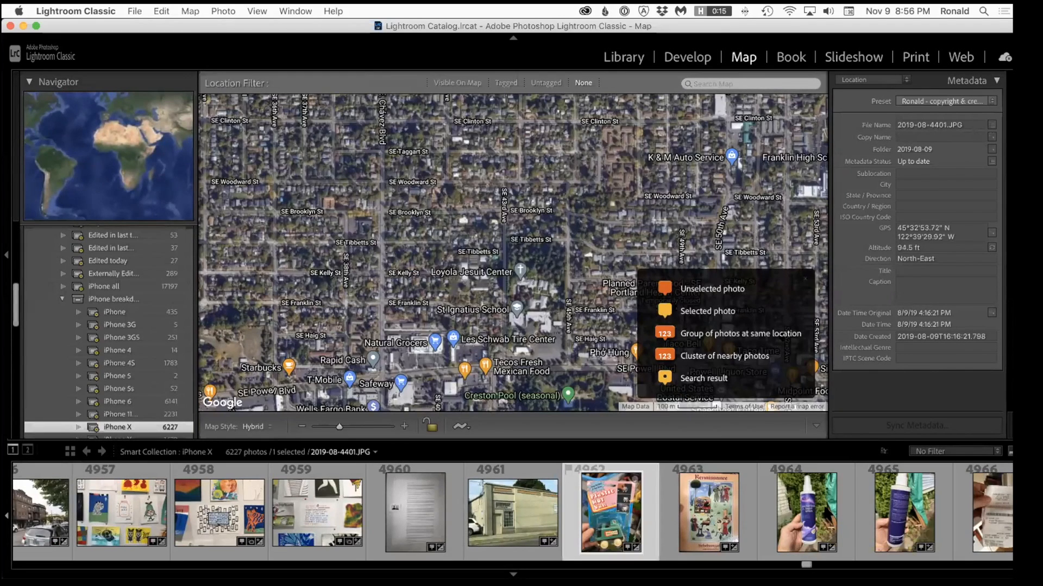
{"action": "left_click", "coordinate": [332, 499]}
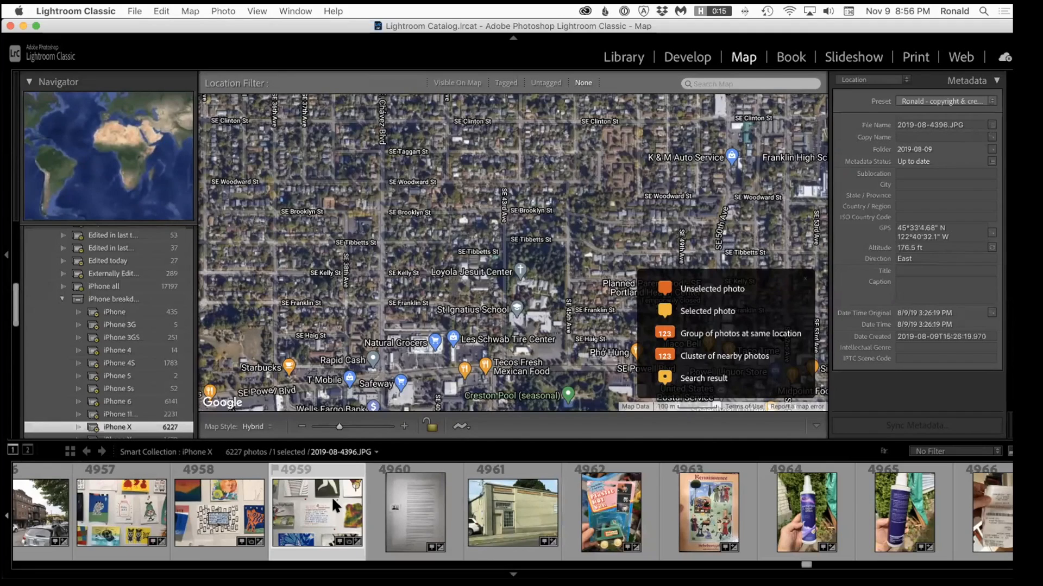
{"action": "left_click", "coordinate": [816, 427]}
{"action": "left_click", "coordinate": [669, 57]}
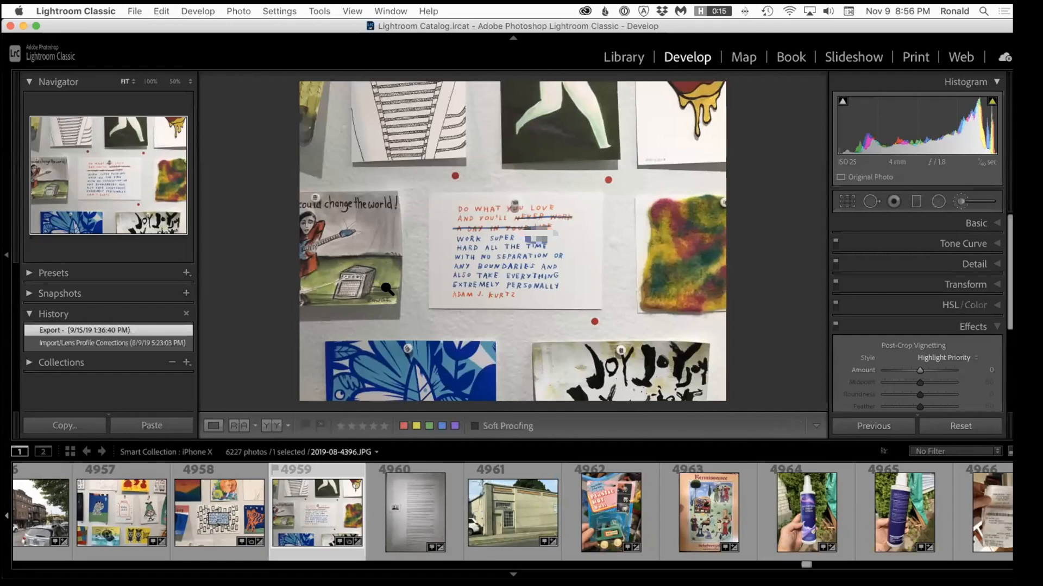
{"action": "key", "text": "g"}
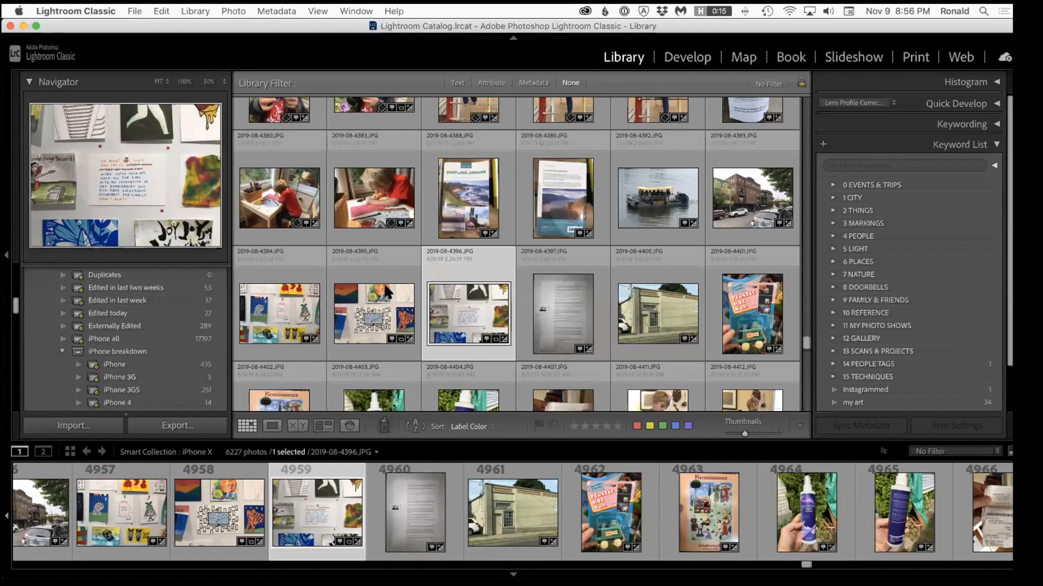